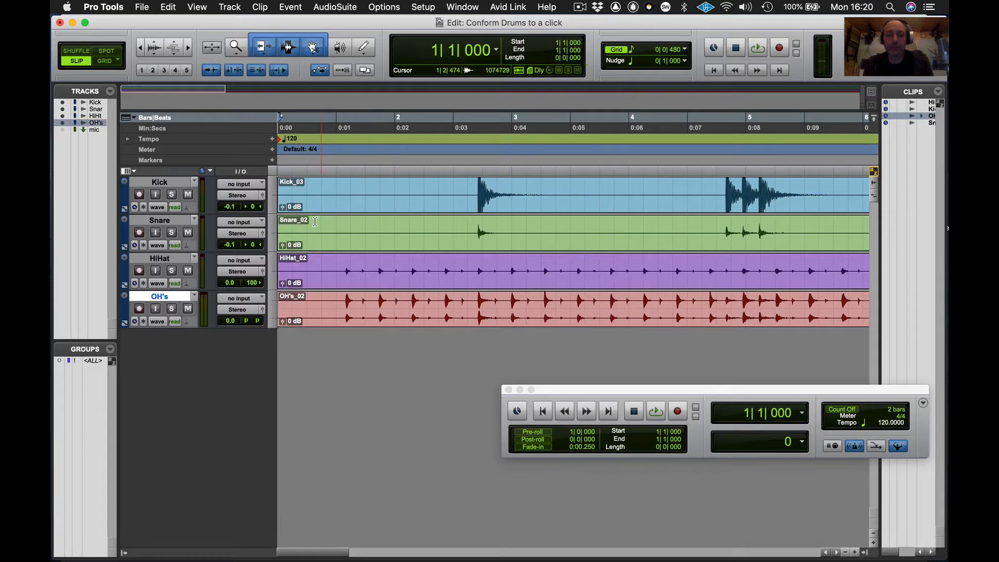
- Group the Kick, Snare, HiHat and OH's tracks into a Mix/Edit group named Drums
left_click(169, 182, "shift")
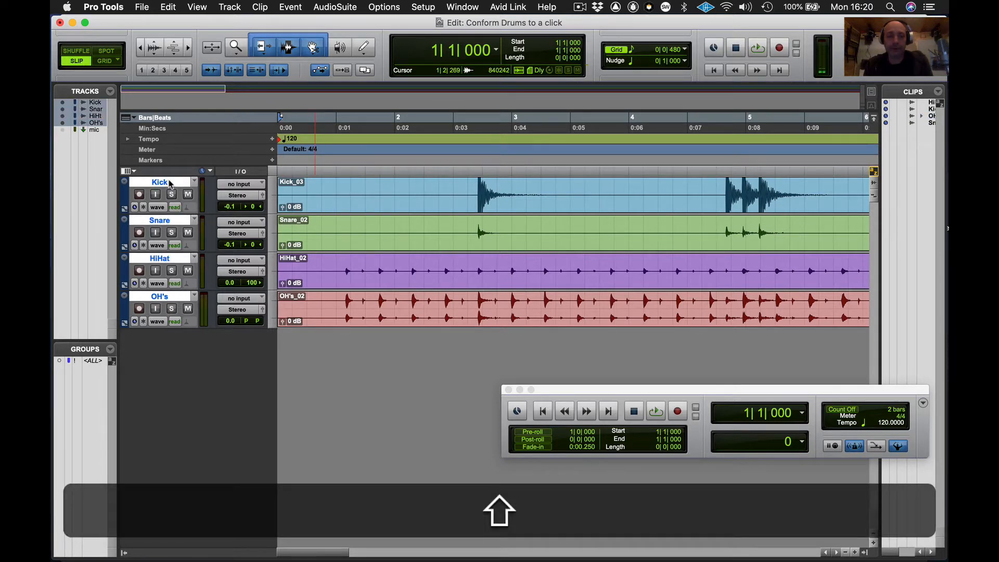
key("super+g")
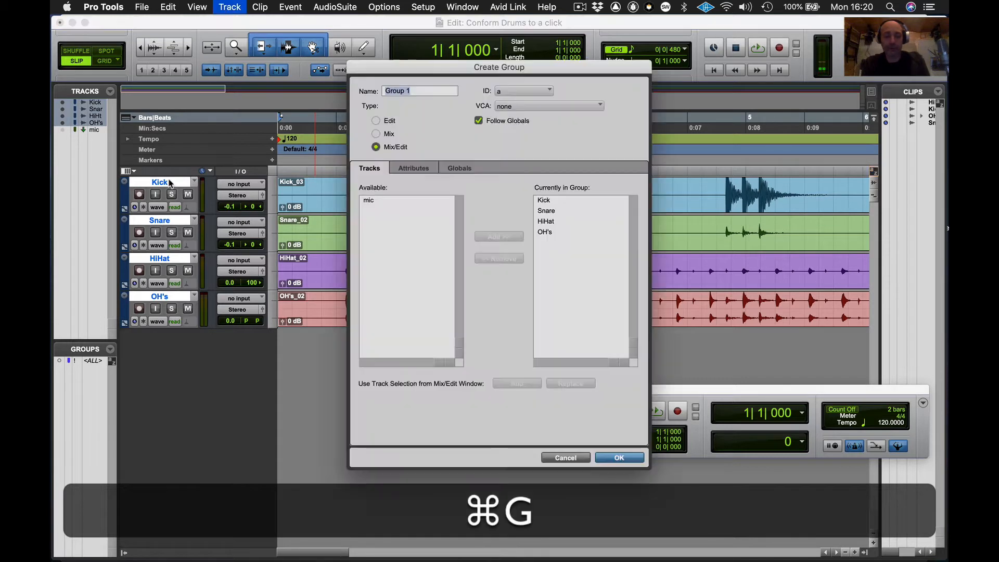
type("D")
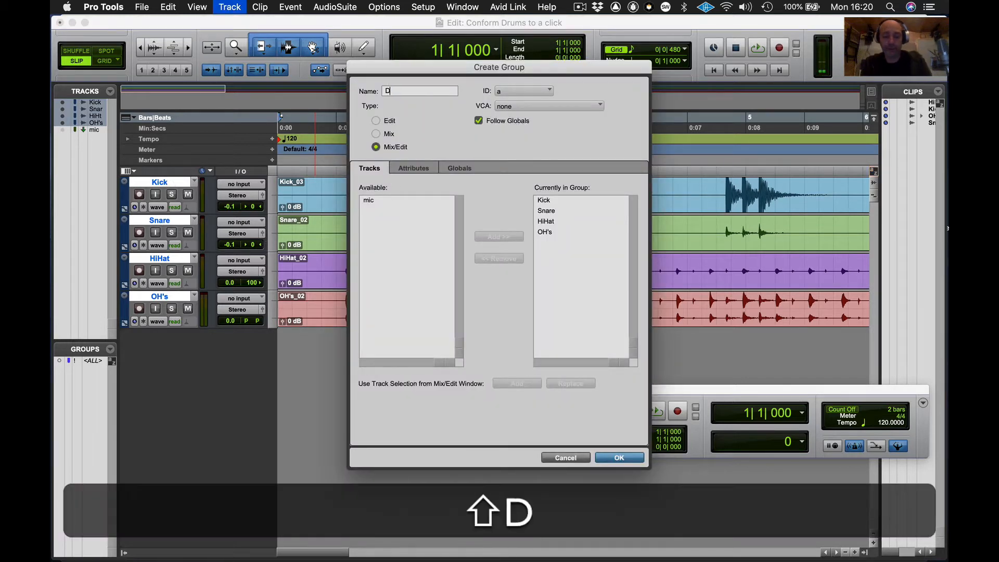
type("rums")
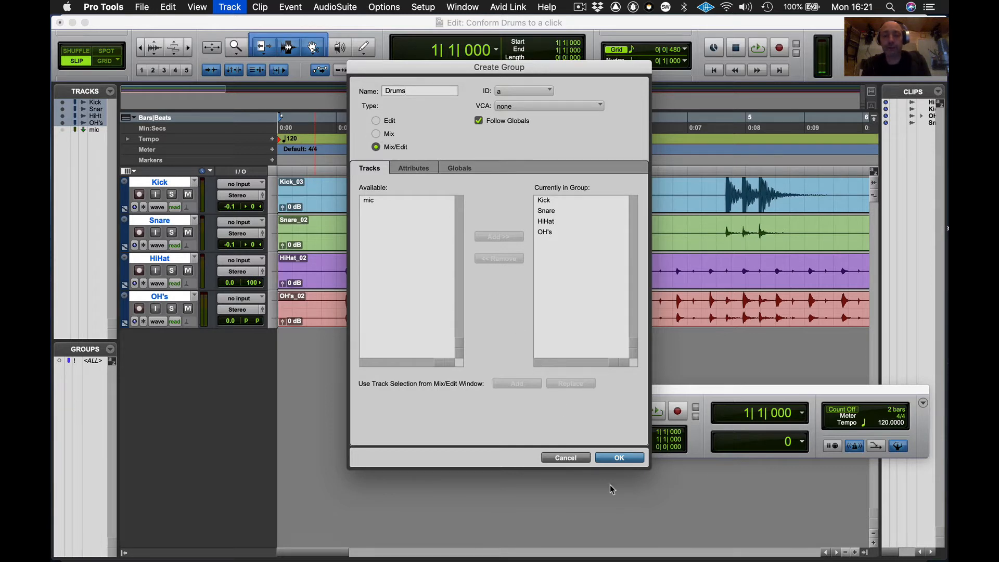
left_click(618, 458)
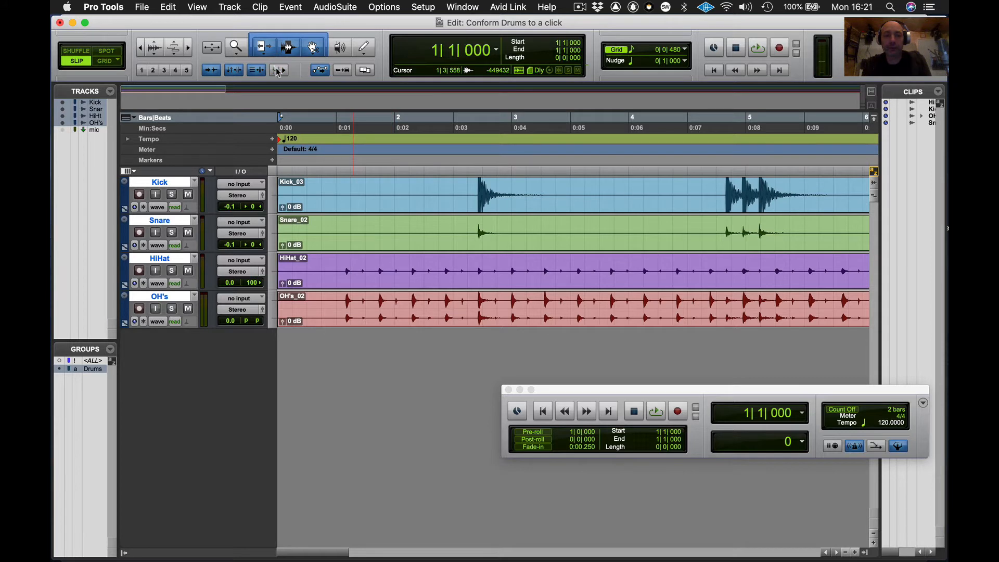
- Find the first drum hit by stepping through transients and auditioning, then split all drum clips at 1|3|343
left_click(301, 189)
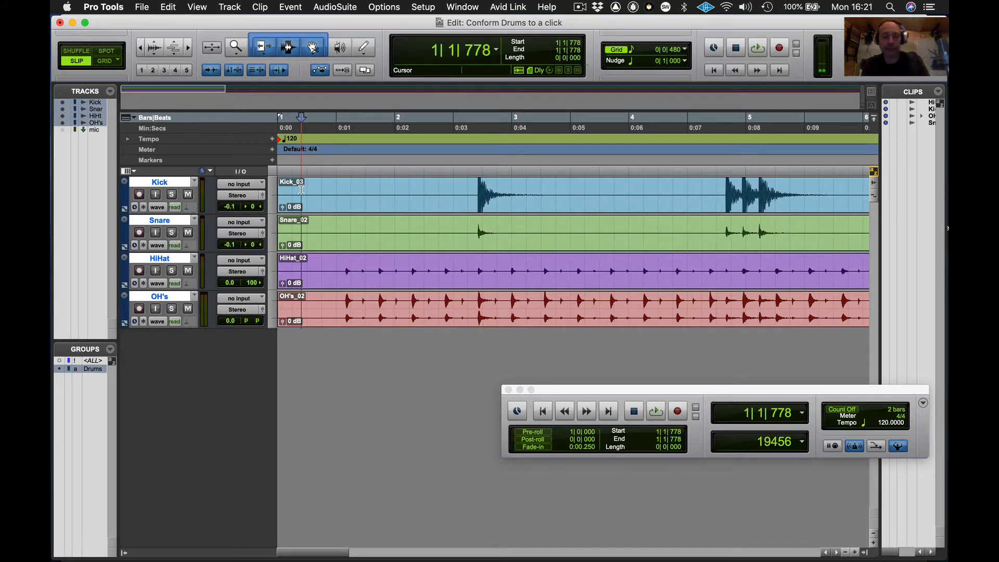
key("Tab")
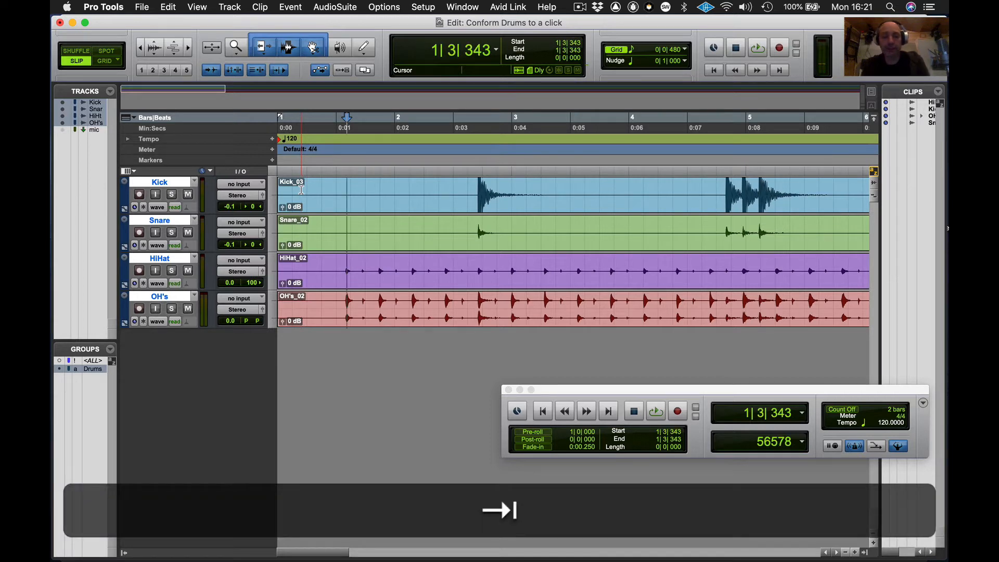
key("super+bracketright")
key("super+bracketright")
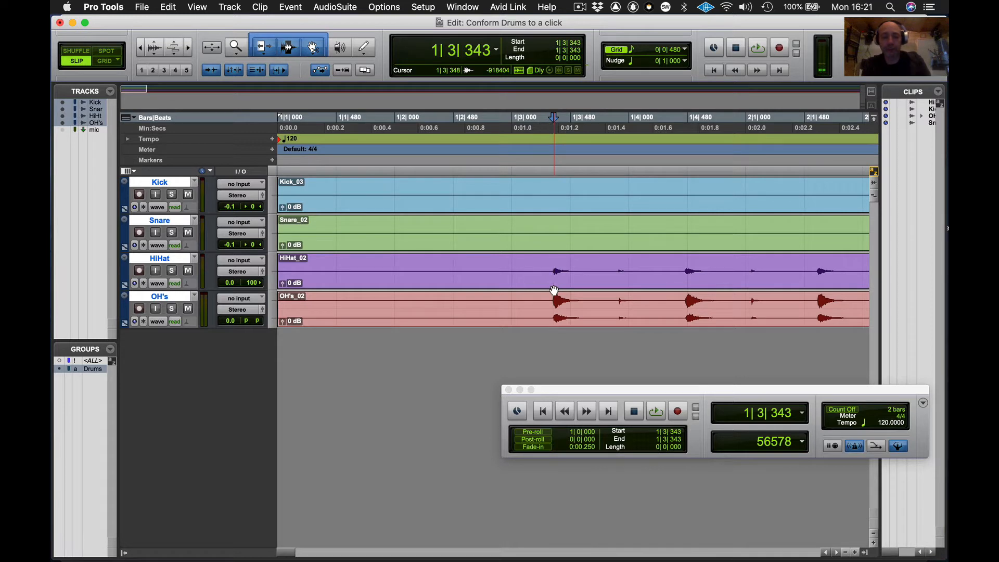
key("Tab")
key("Tab")
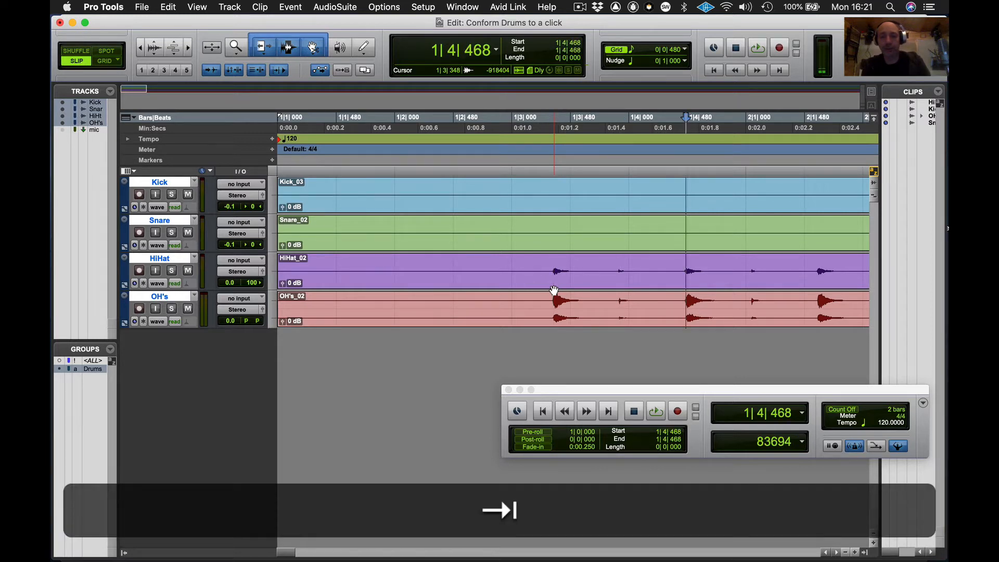
key("Tab")
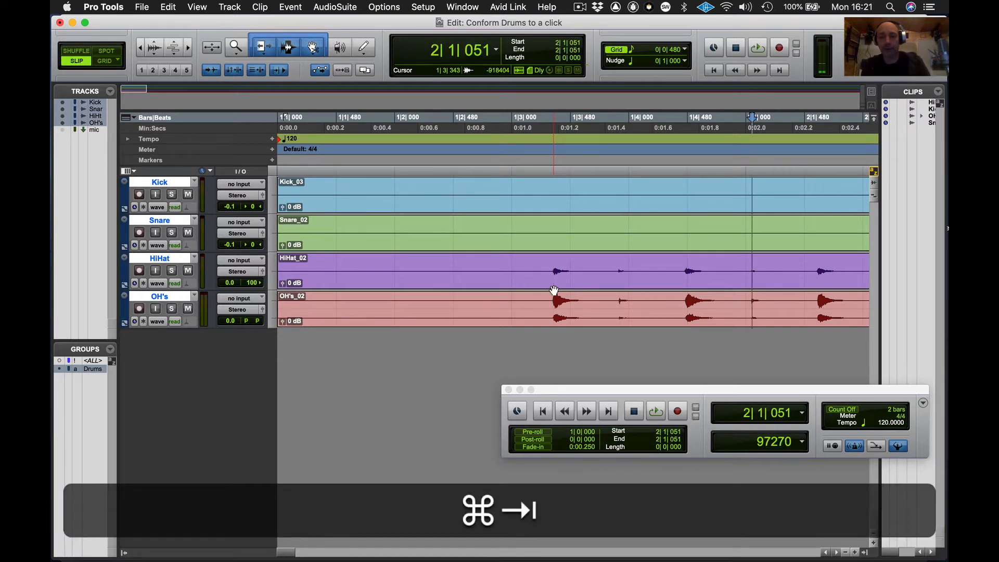
key("Tab")
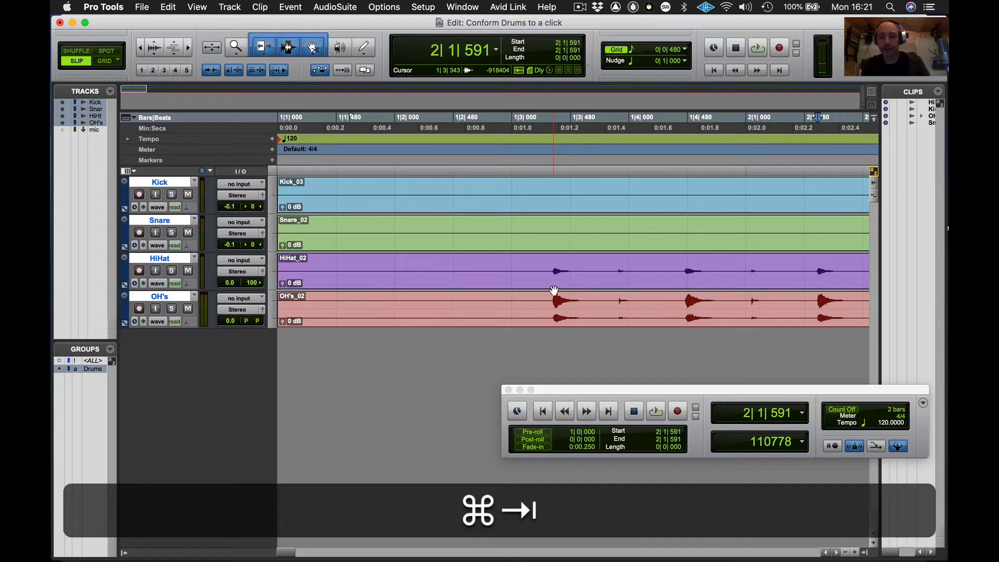
left_click(462, 131)
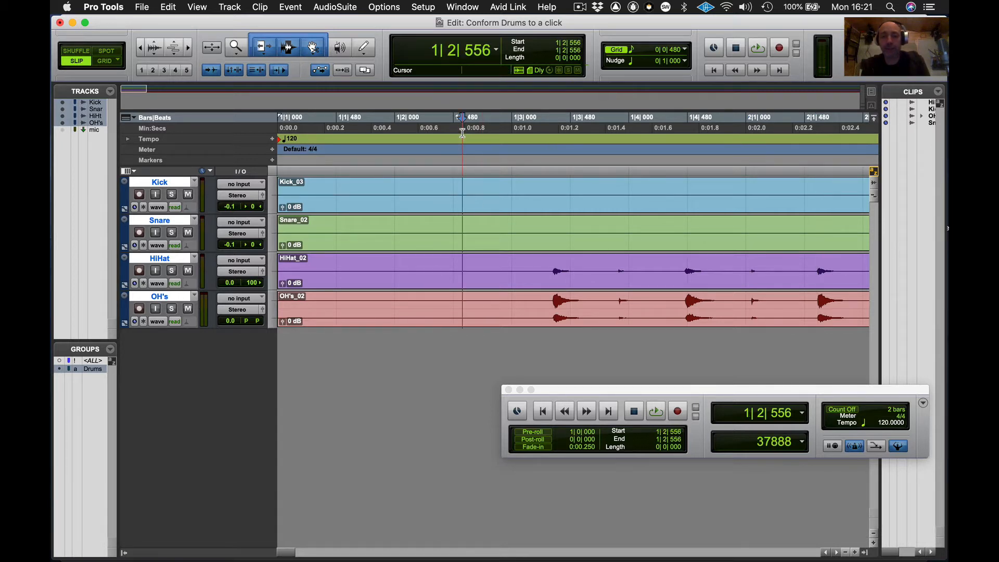
key("space")
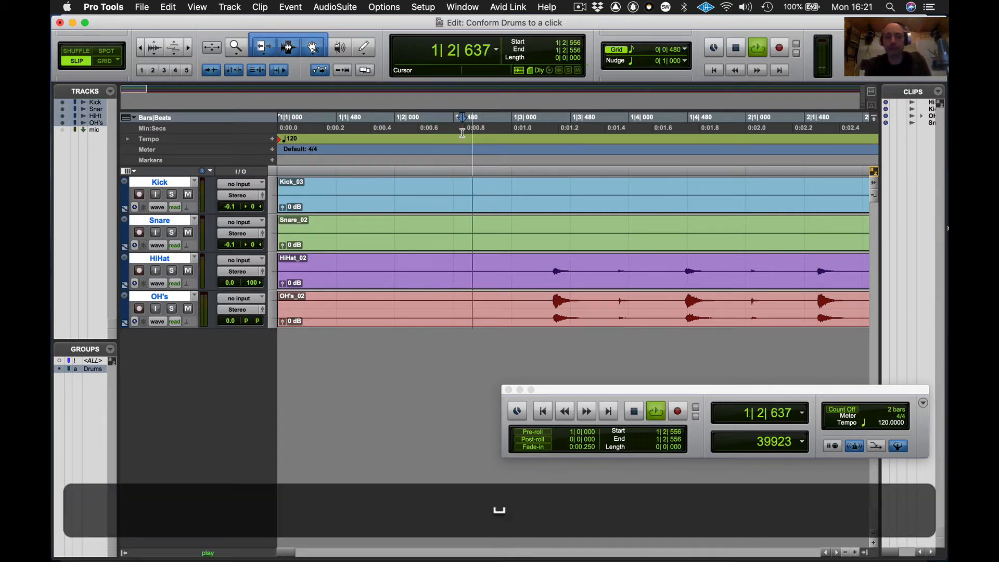
key("space")
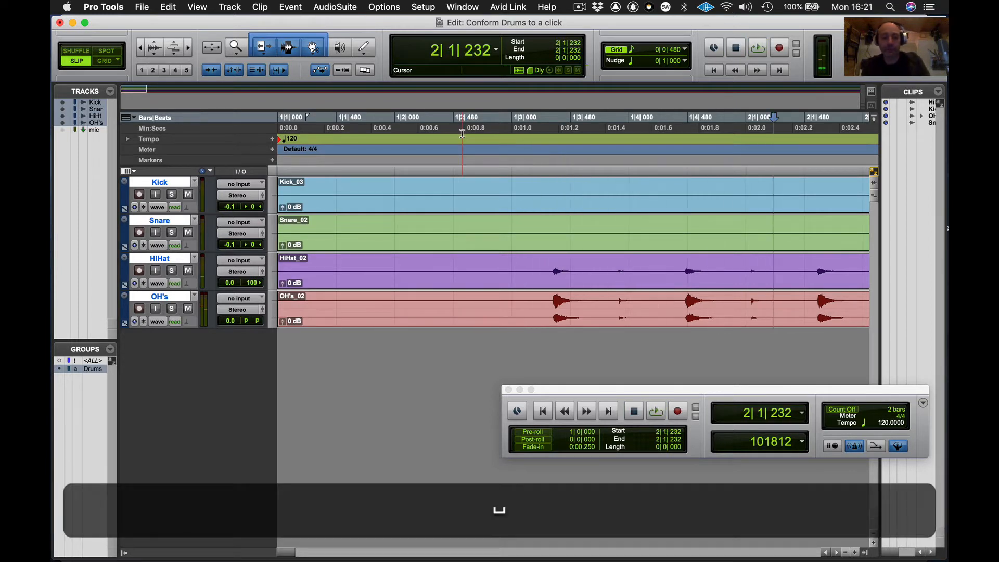
left_click(462, 133)
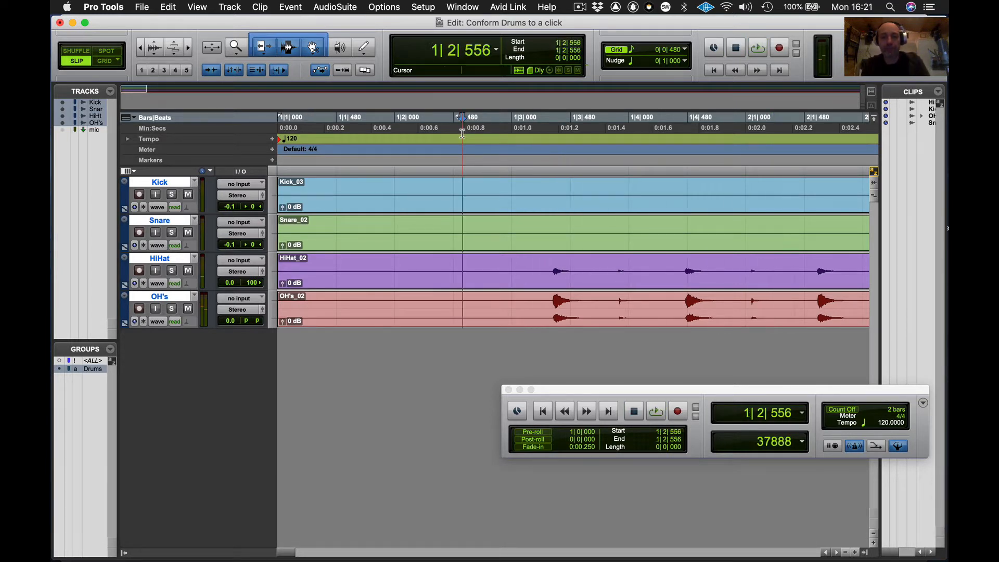
key("Tab")
key("super")
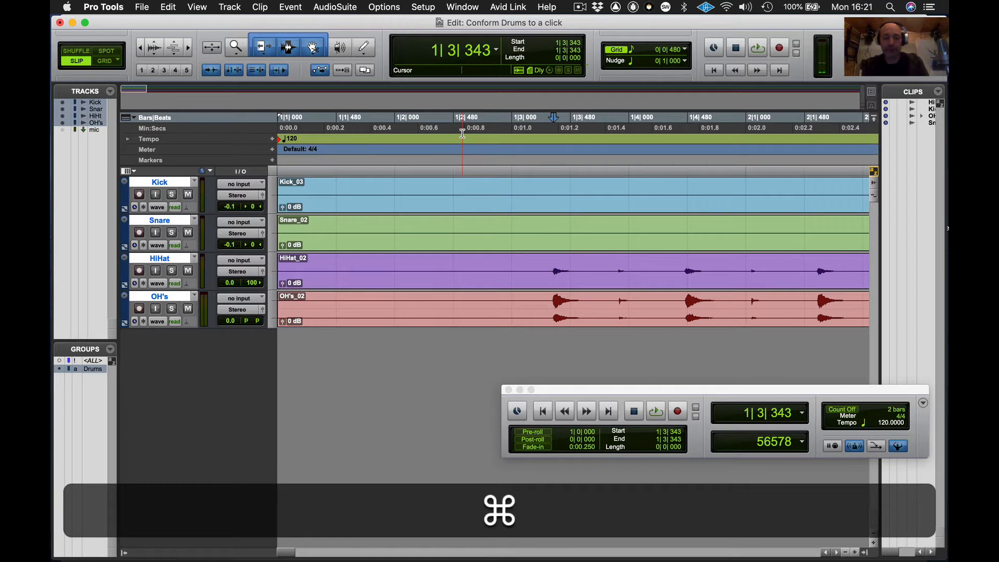
key("super+e")
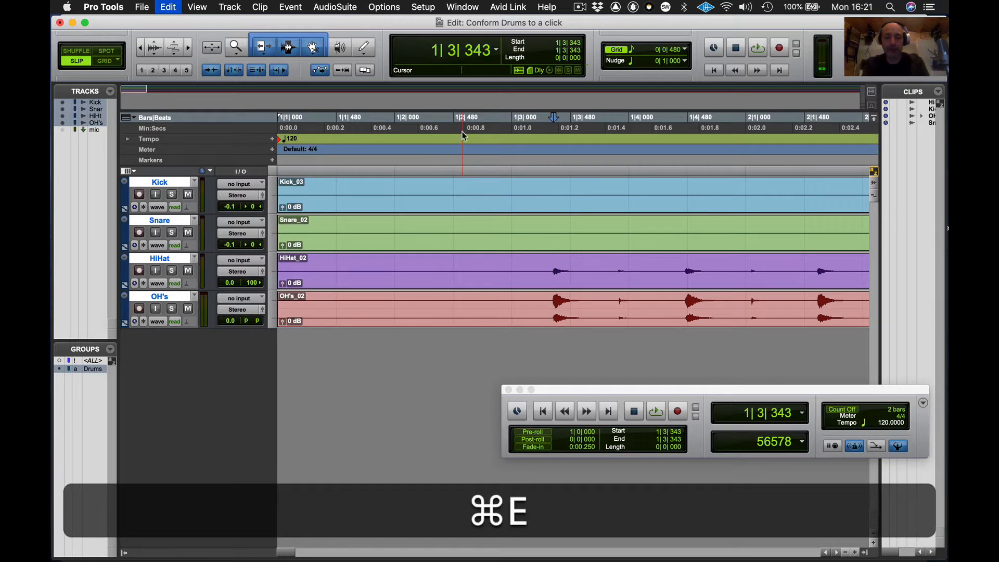
- Delete the lead-in clips before the split and move the remaining drum clips to the session start
left_click(461, 238)
key("BackSpace")
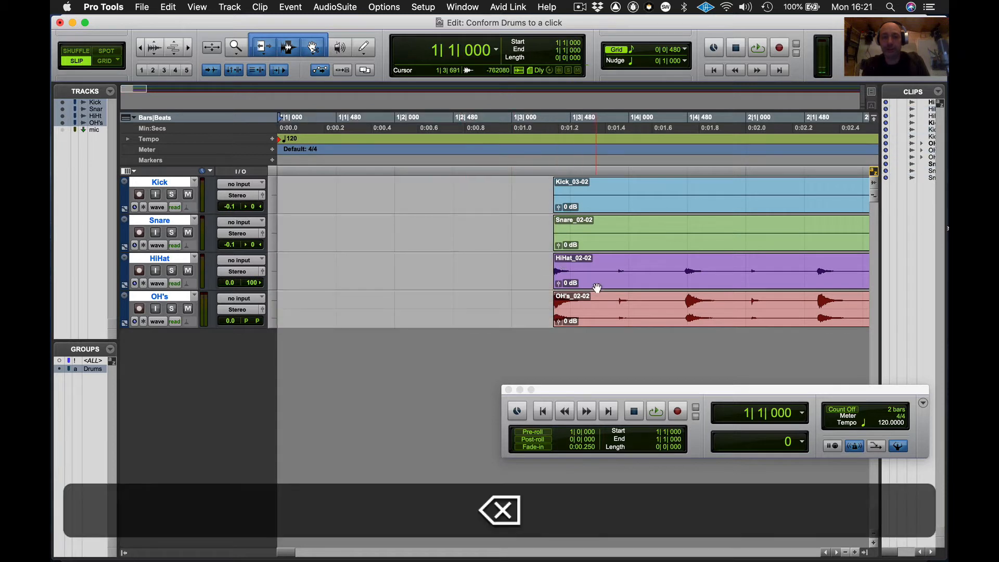
left_click_drag(597, 287, 289, 269)
key("Return")
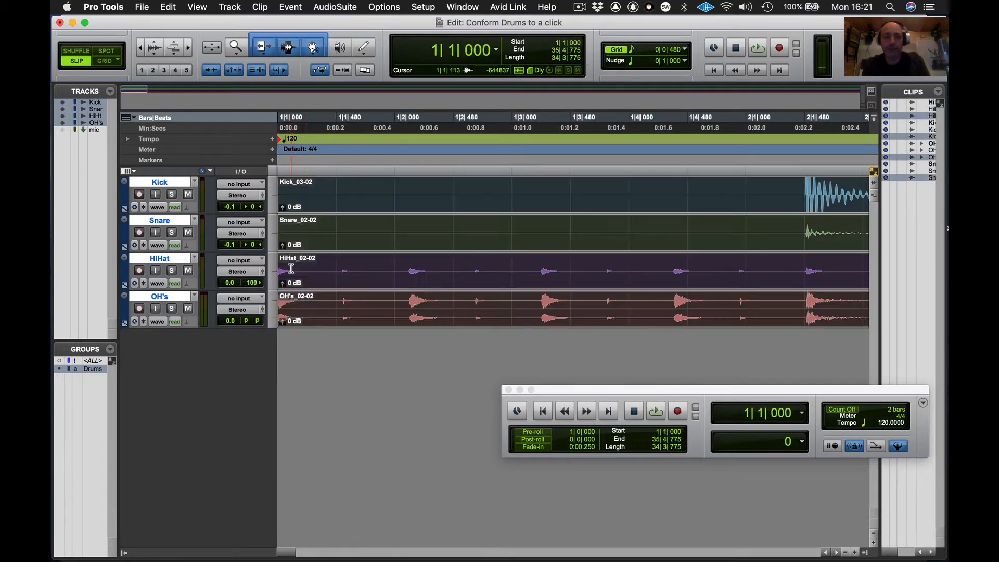
- Play the drums from the session start to audition the trimmed beginning
key("super+bracketleft")
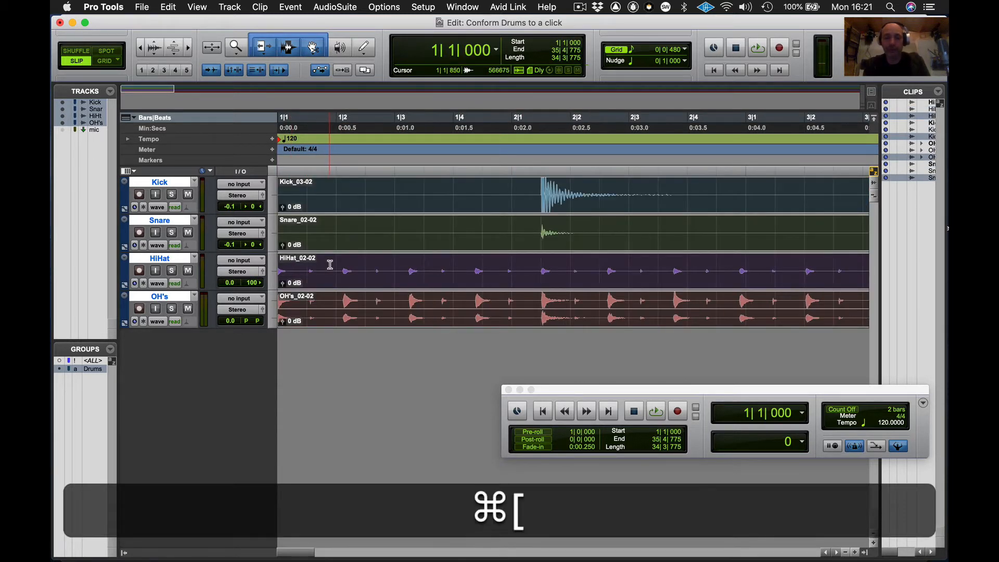
key("Return")
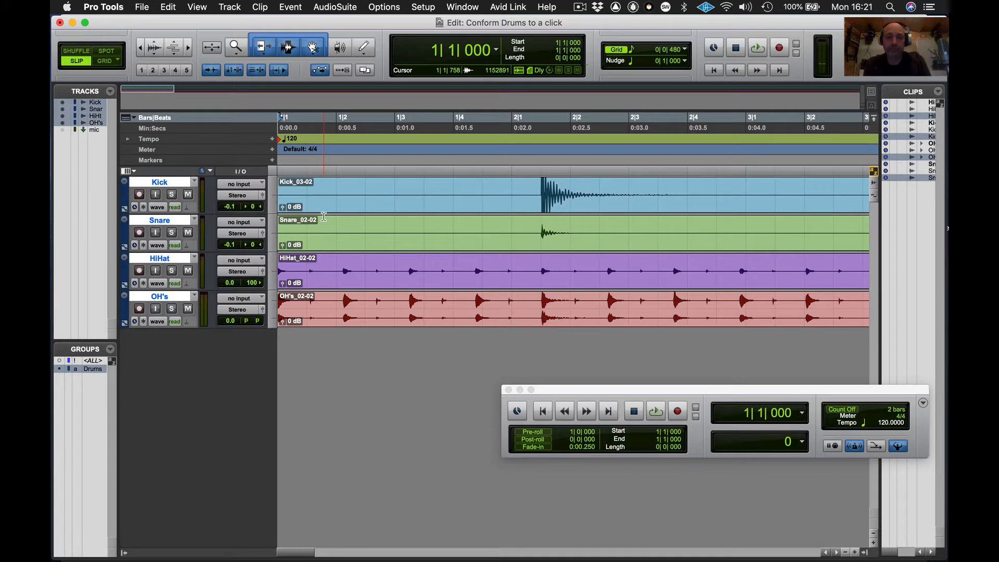
key("space")
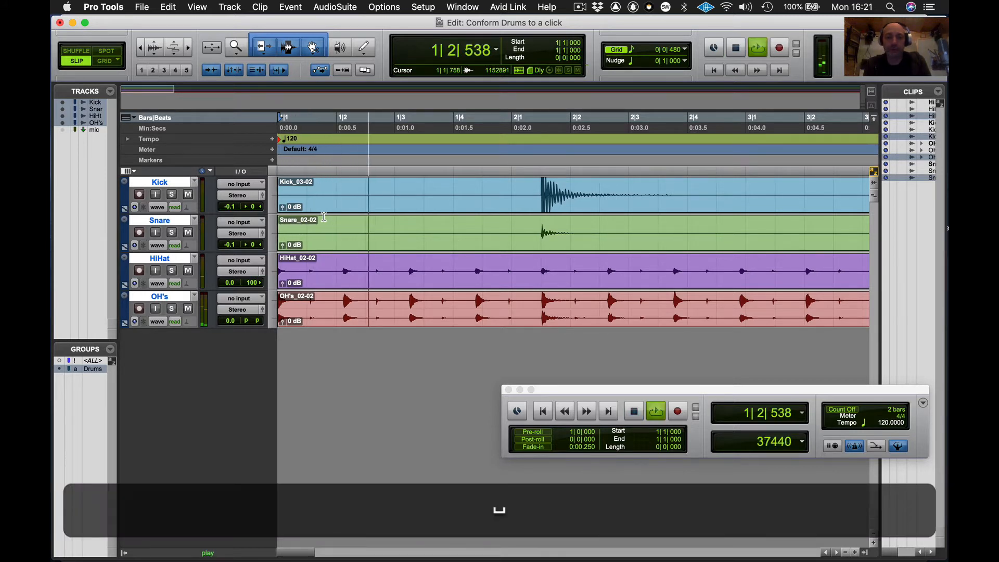
key("space")
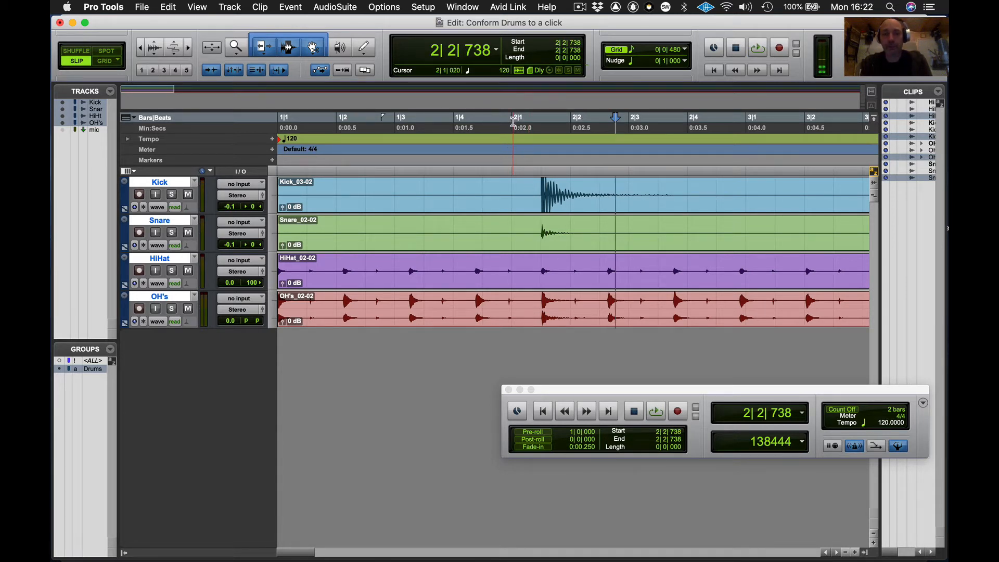
- Add a Bar|Beat marker at the first kick transient, setting its location to 2|1|000
left_click(531, 183)
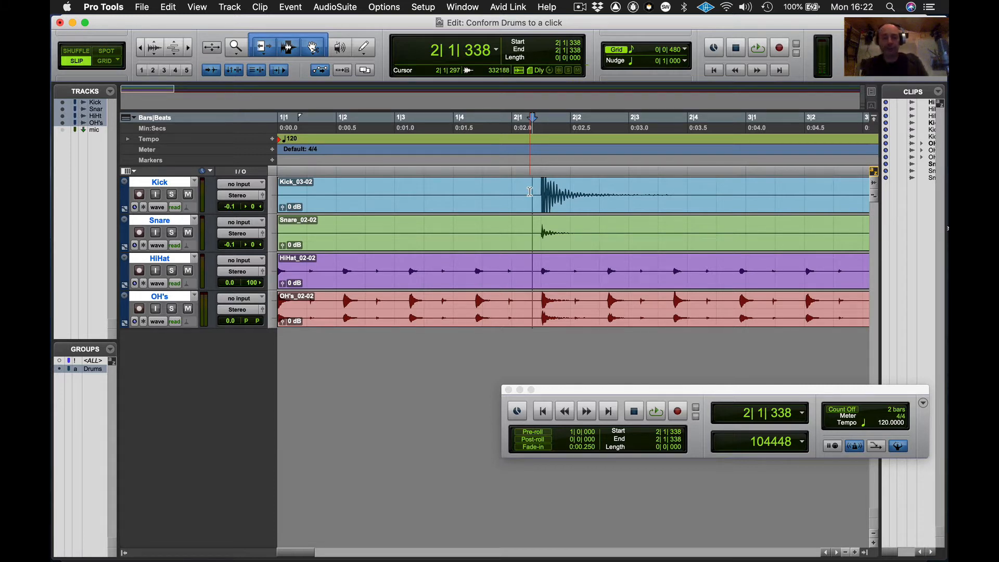
key("Tab")
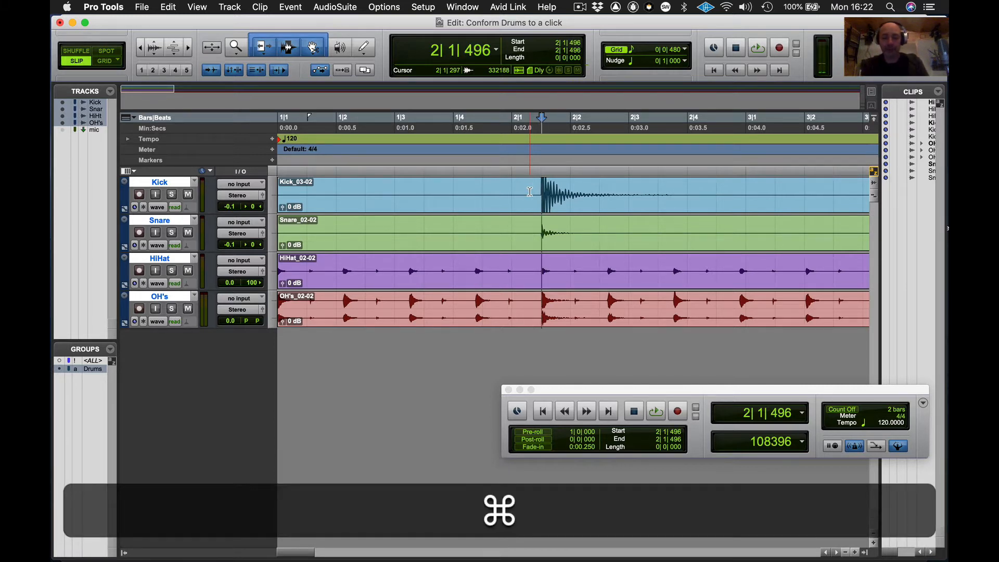
key("super+i")
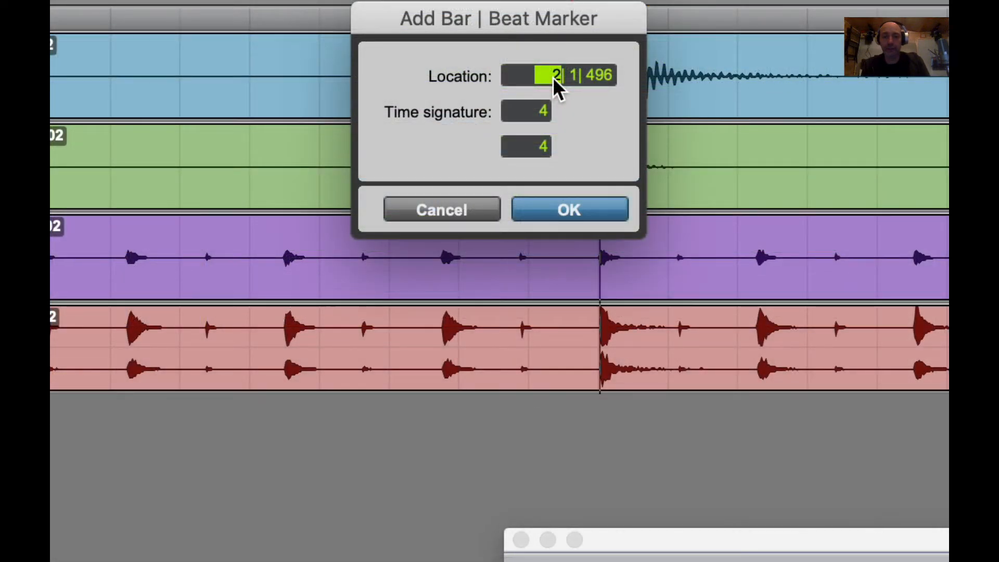
type("2")
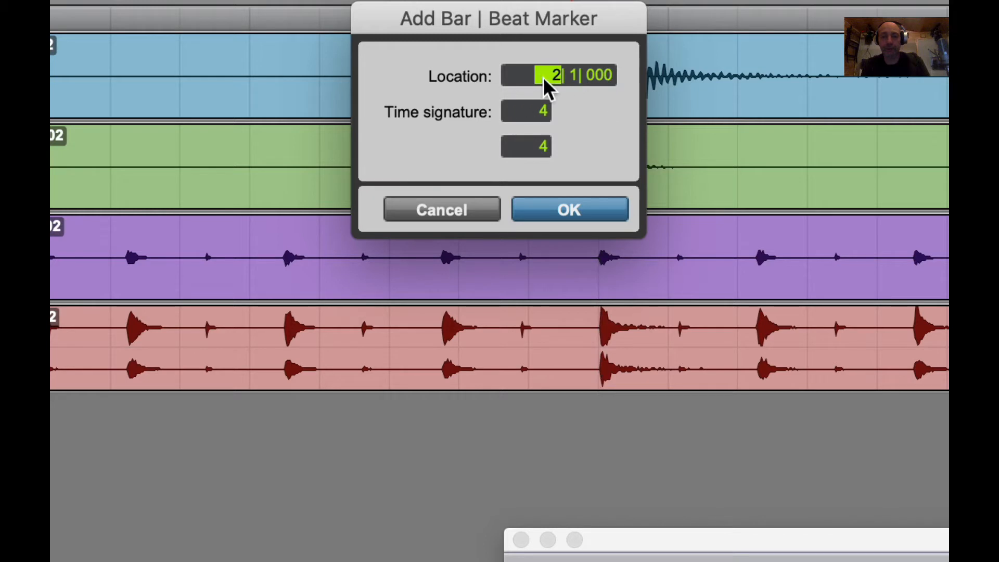
left_click(568, 207)
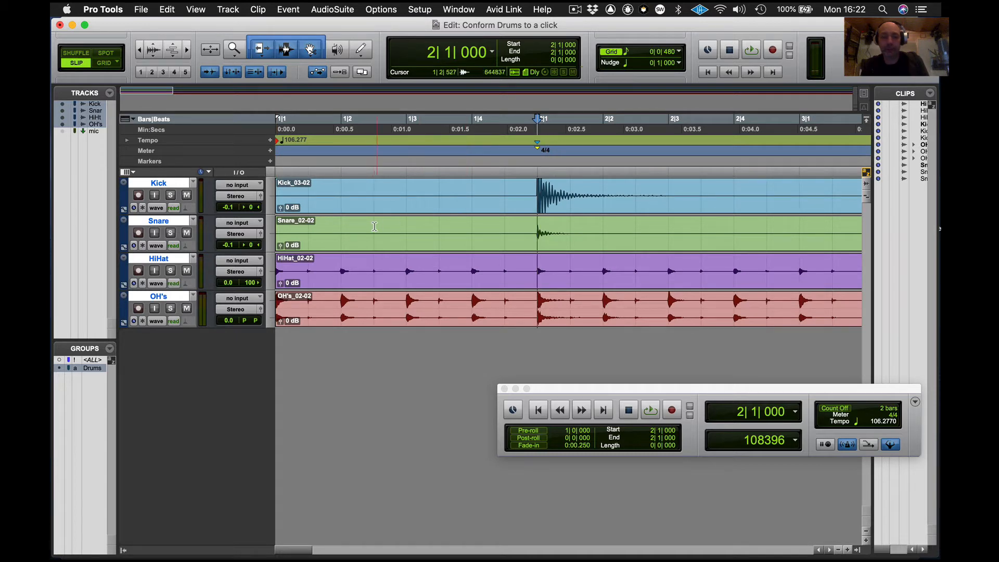
- Create a click track and return to the session start
left_click(231, 6)
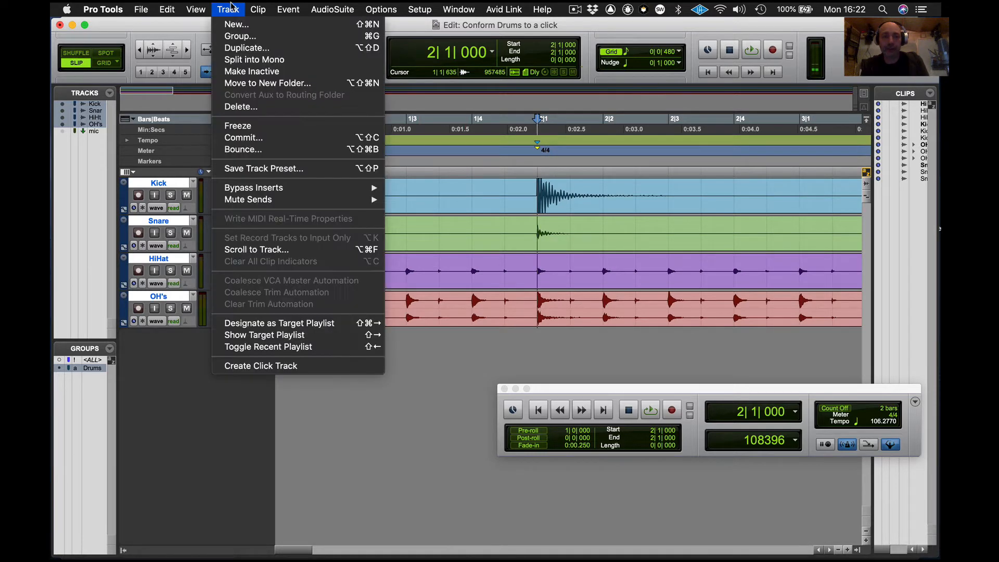
left_click(257, 367)
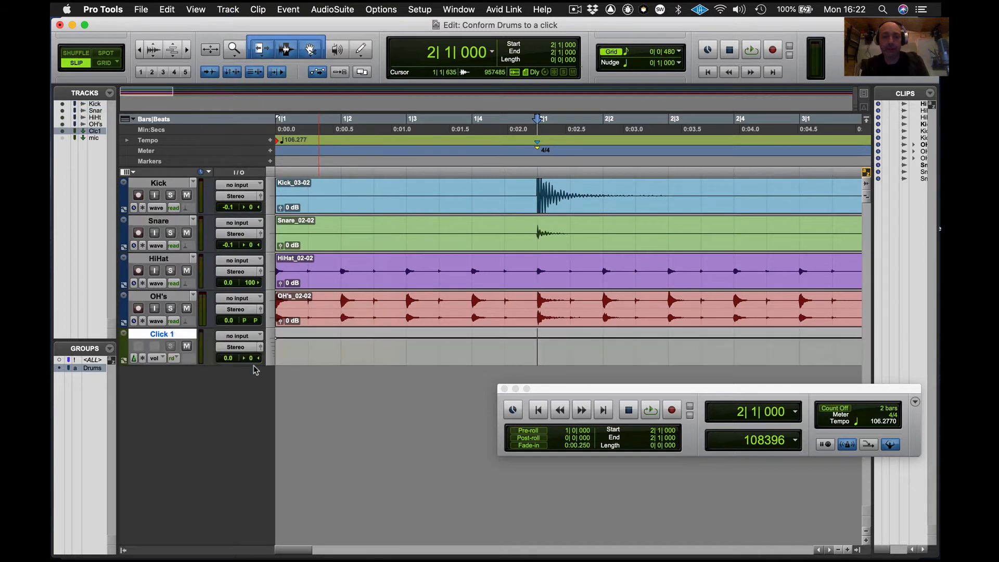
key("Return")
- Play the drums against the click to check how the beats line up with the bar grid
key("space")
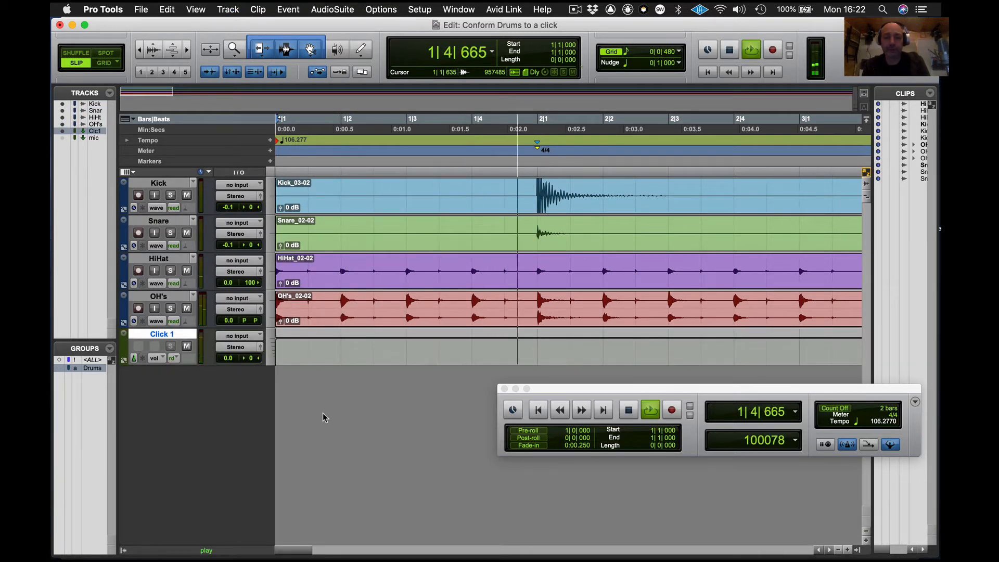
key("super+bracketleft")
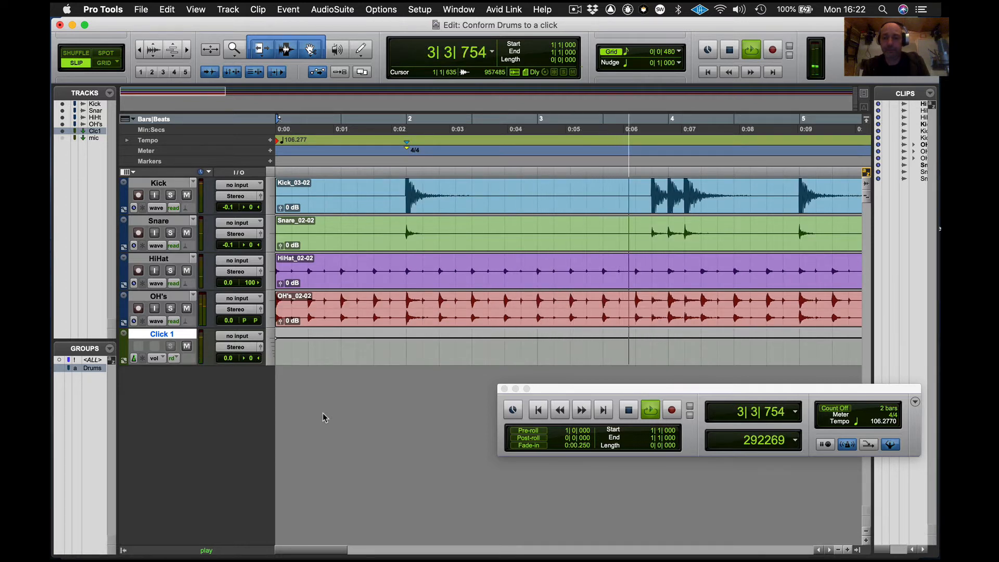
key("super+bracketleft")
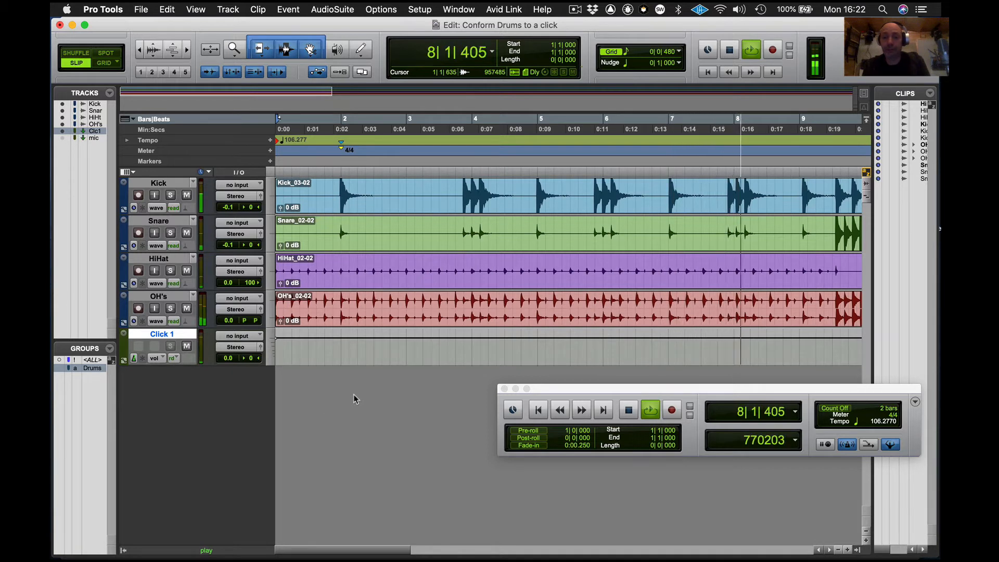
key("Return")
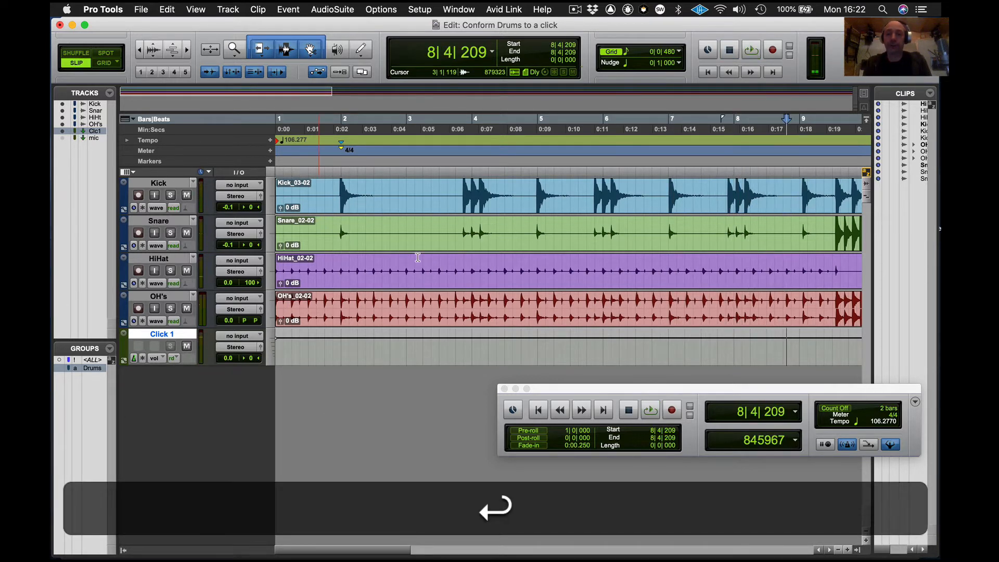
left_click(582, 185)
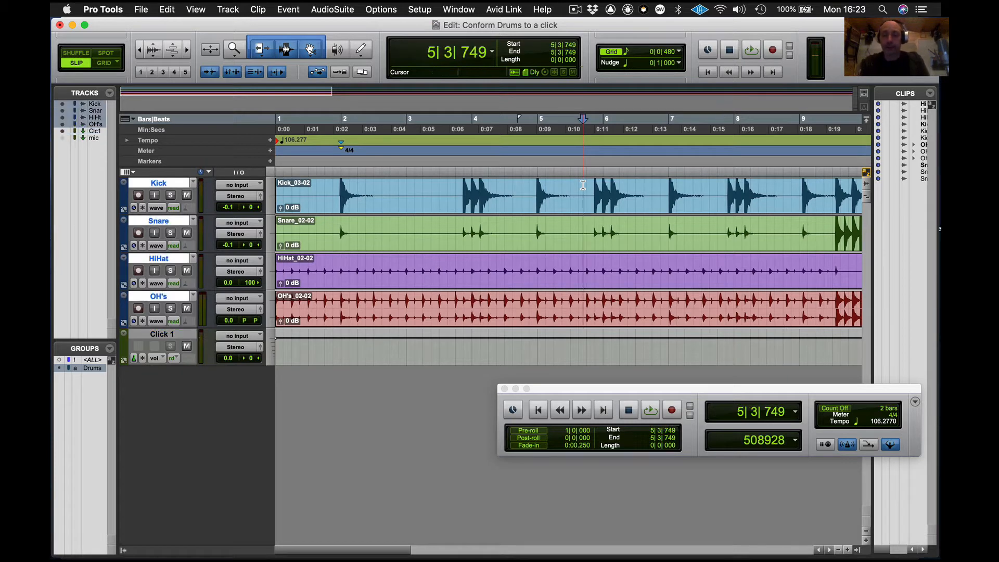
- Zoom in on the drum tracks and play from around bar 5 to hear the next hits against the click
key("super")
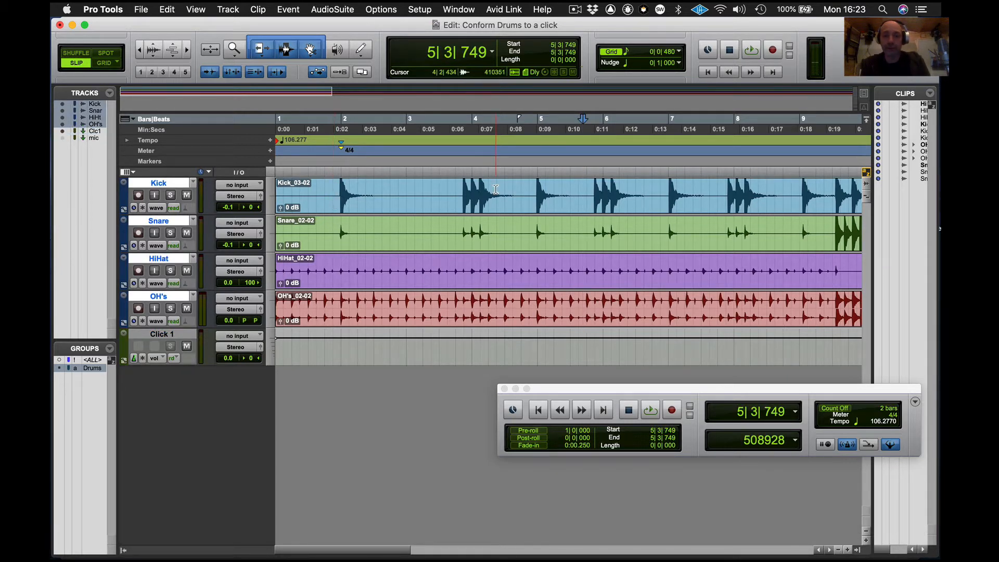
key("super+bracketright")
scroll(562, 186, "right", 5)
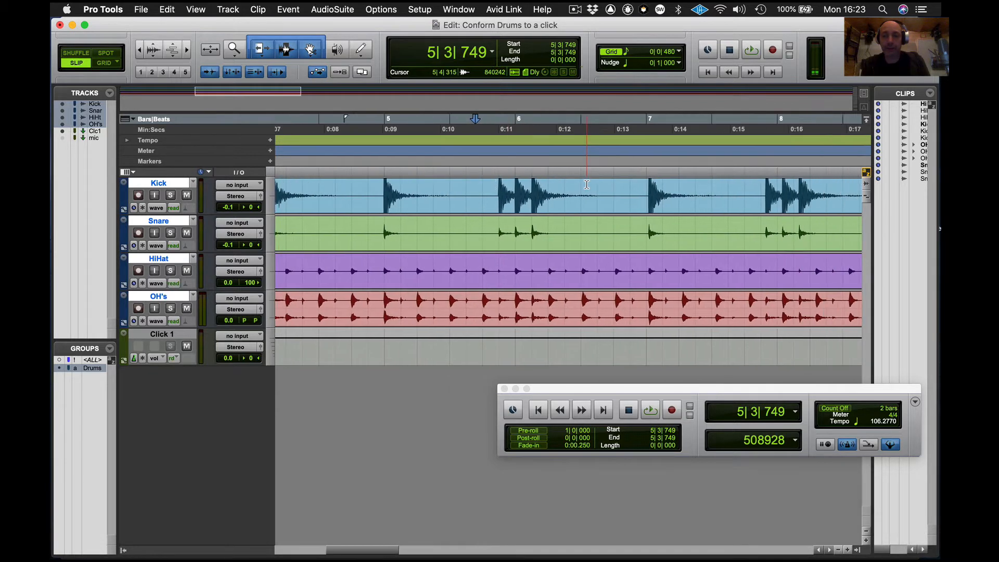
left_click(609, 186)
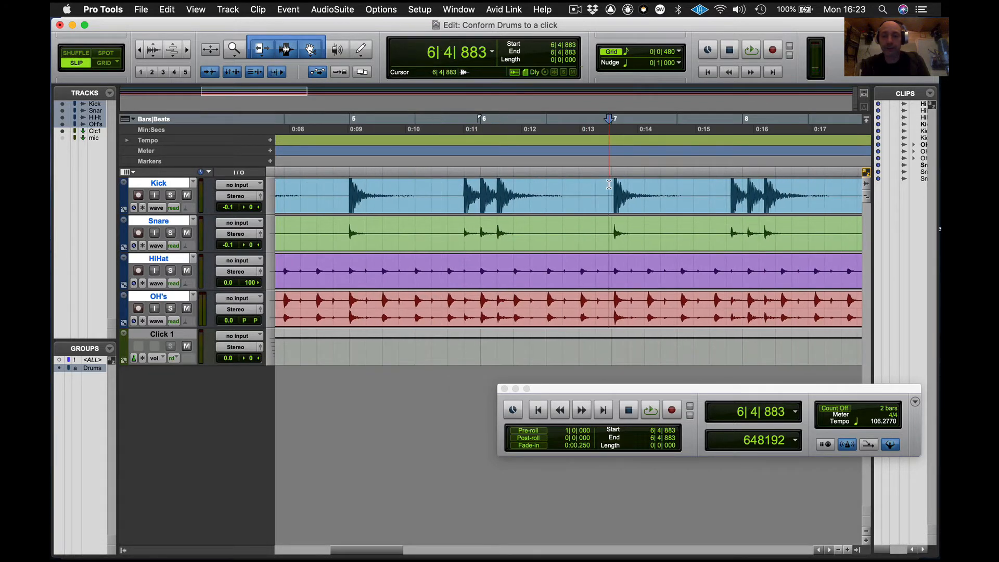
scroll(609, 185, "right", 2)
scroll(608, 185, "right", 1)
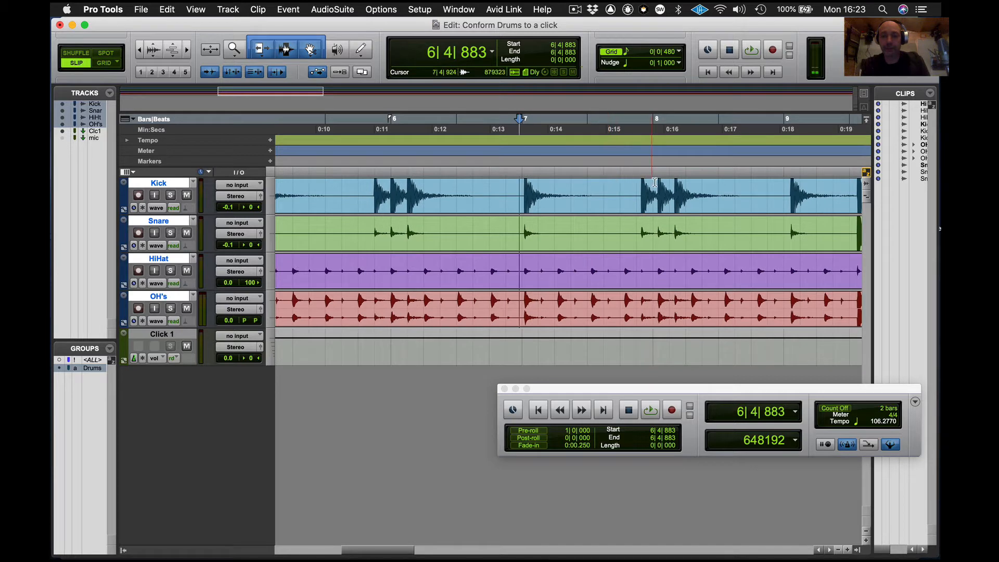
left_click(514, 187)
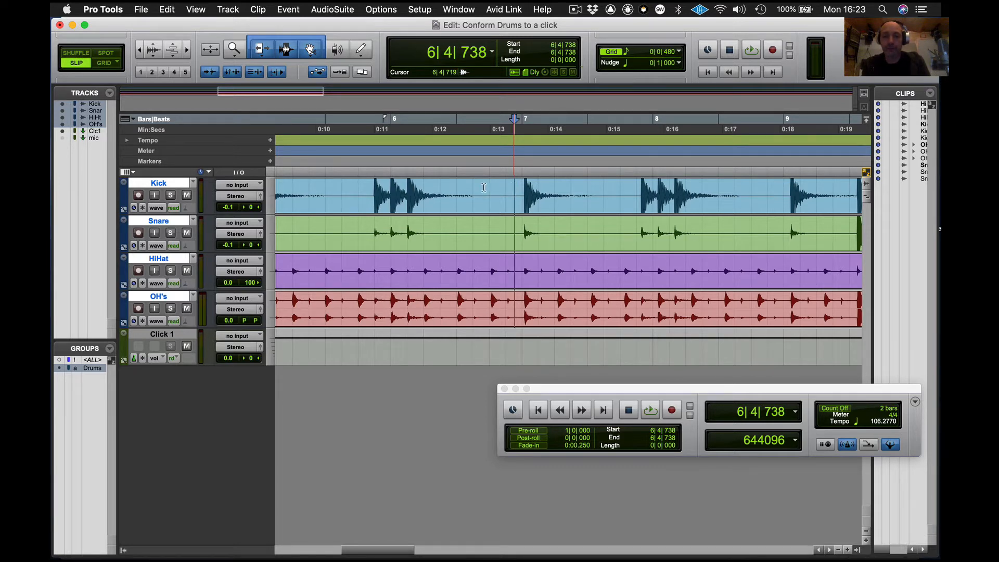
left_click(352, 148)
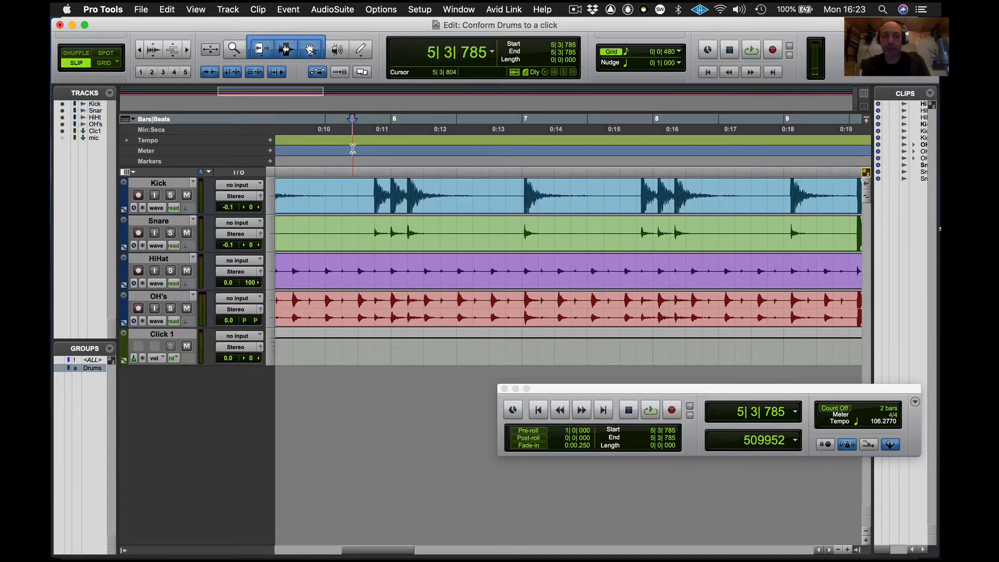
key("space")
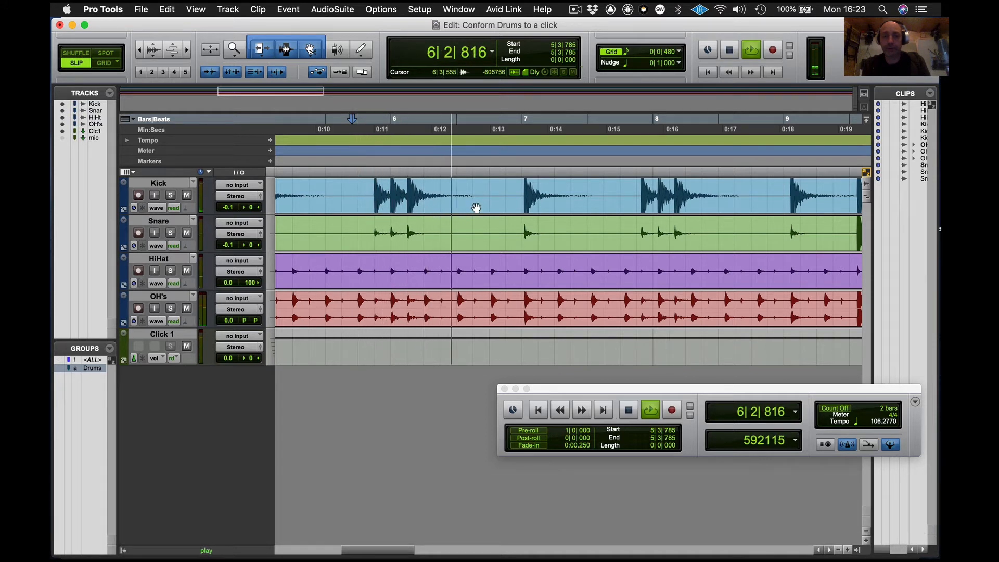
key("space")
- Add a Bar|Beat marker at the next kick transient, setting its location to 7|1|000
left_click(517, 194)
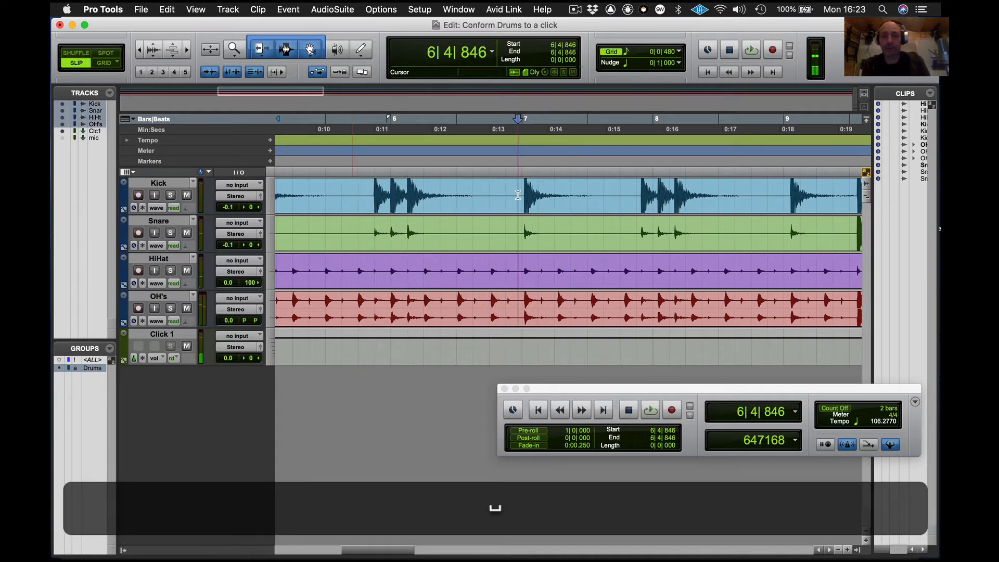
key("Tab")
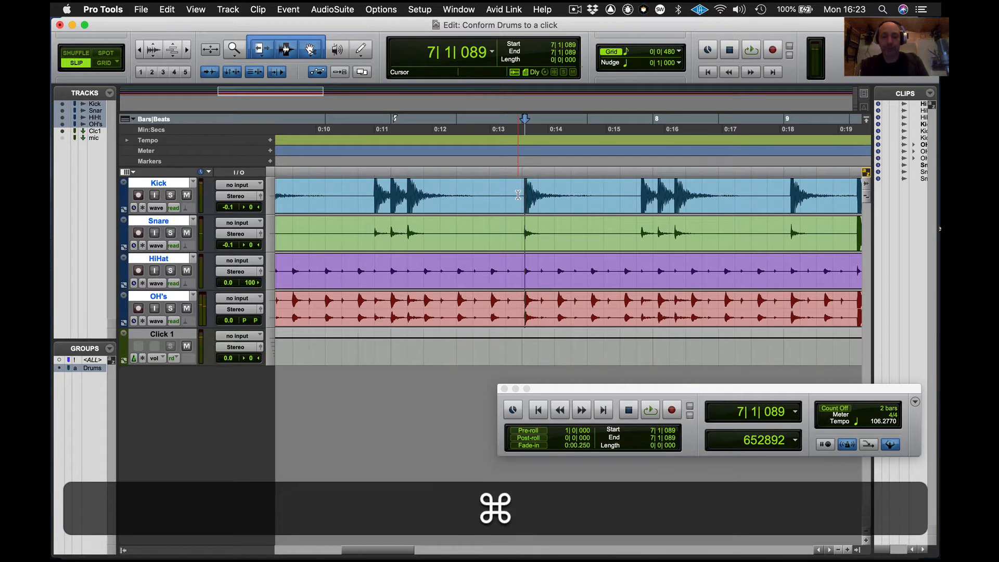
key("super+i")
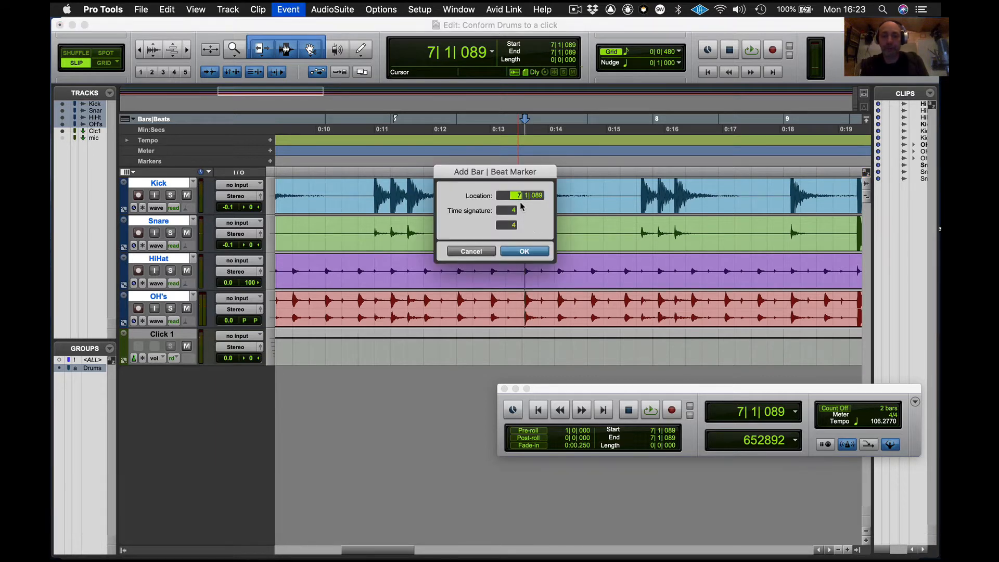
type("7")
key("Return")
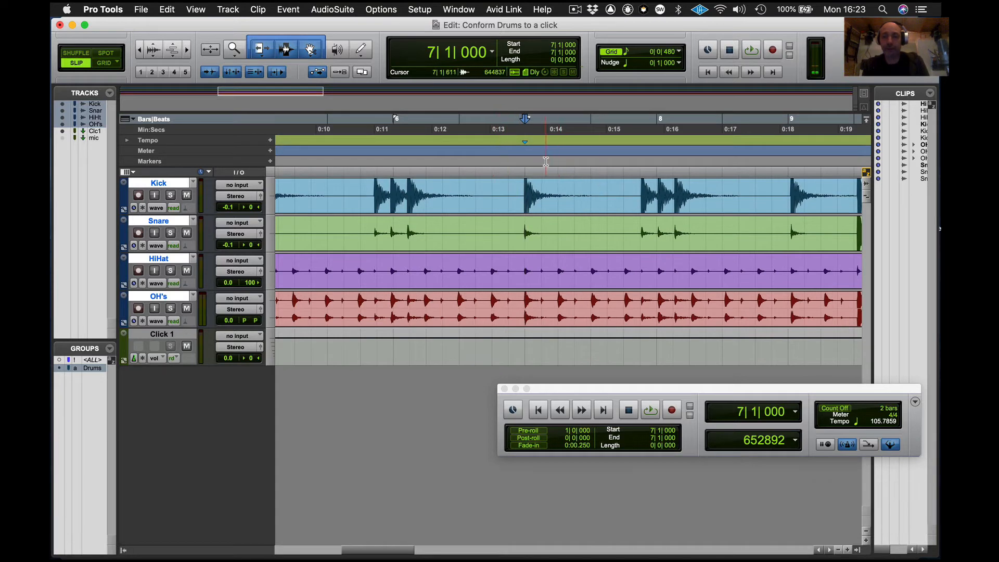
- Audition the section, then add a Bar|Beat marker at the following kick transient with location 8|1|000
key("space")
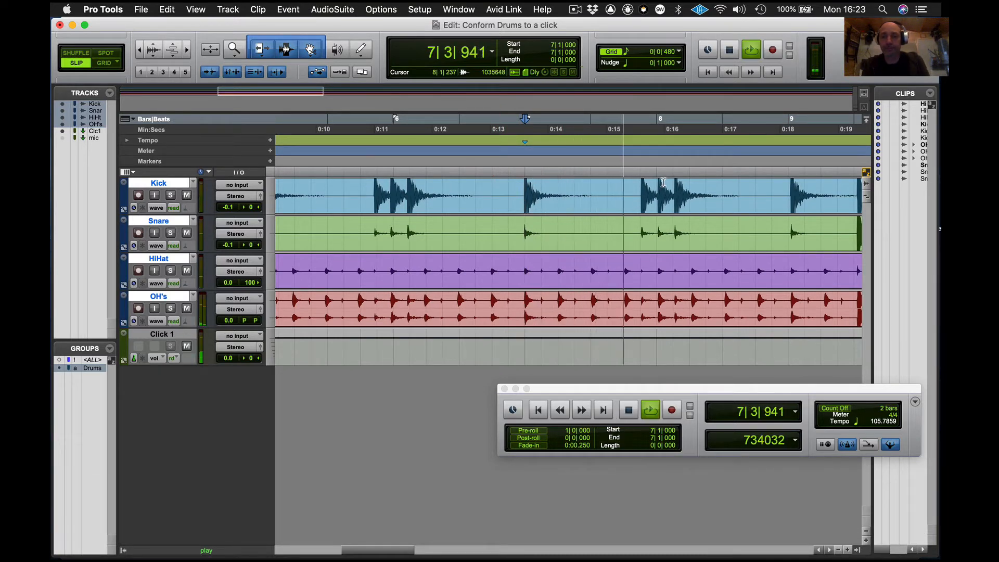
key("space")
left_click(655, 186)
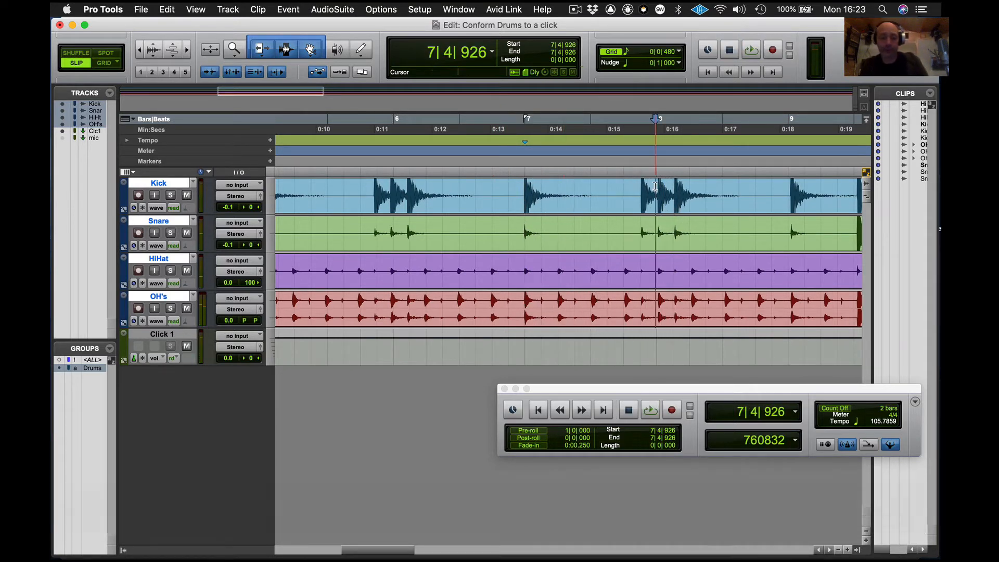
key("Tab")
key("super+i")
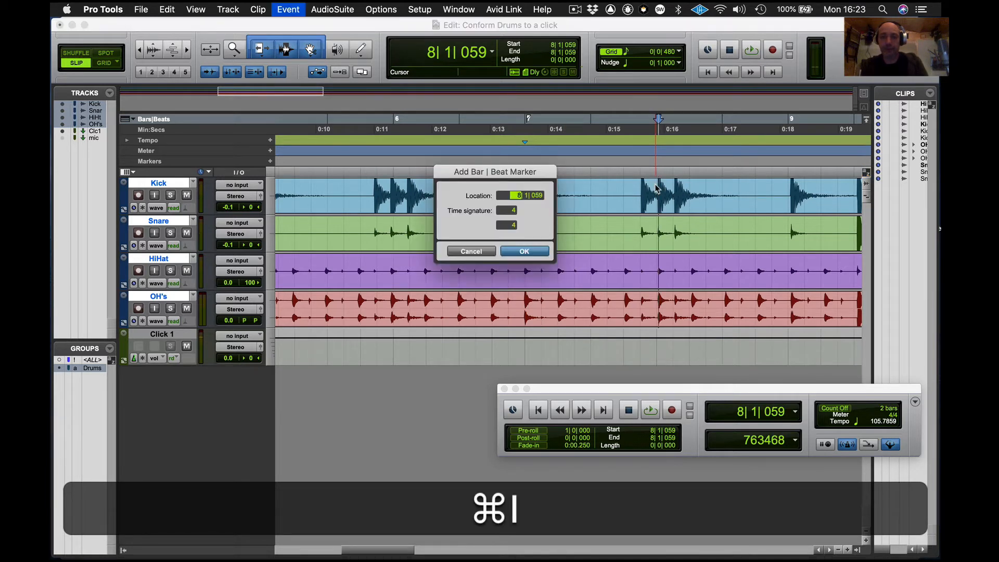
type("8")
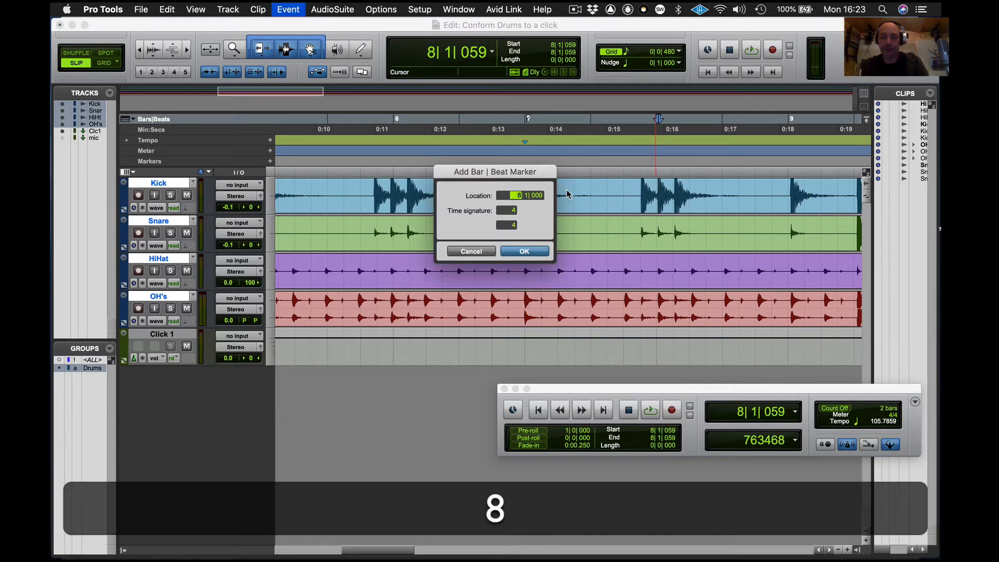
key("Return")
- Play on to find the next off-grid hit and add a Bar|Beat marker at that kick transient with location 10|1|000
key("space")
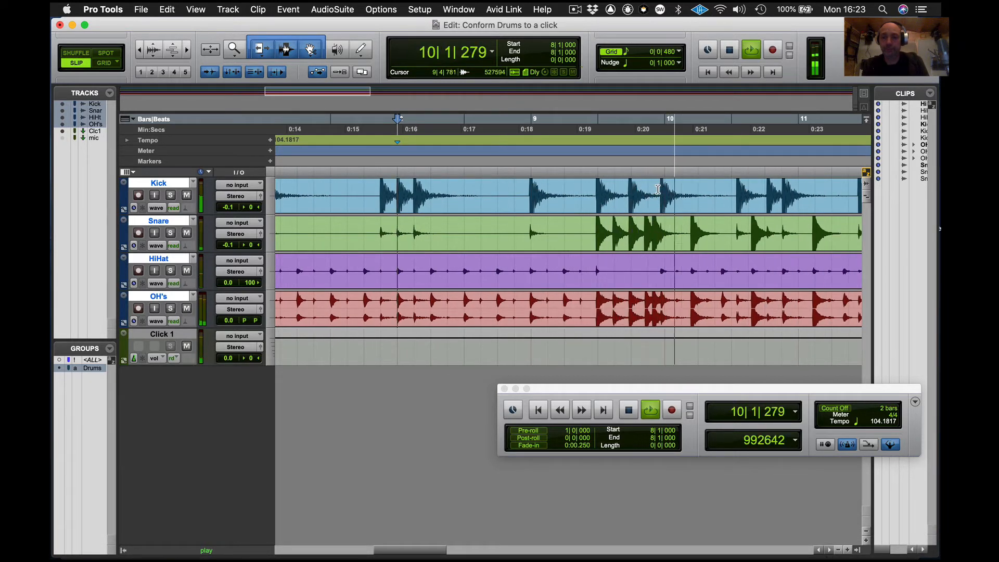
key("space")
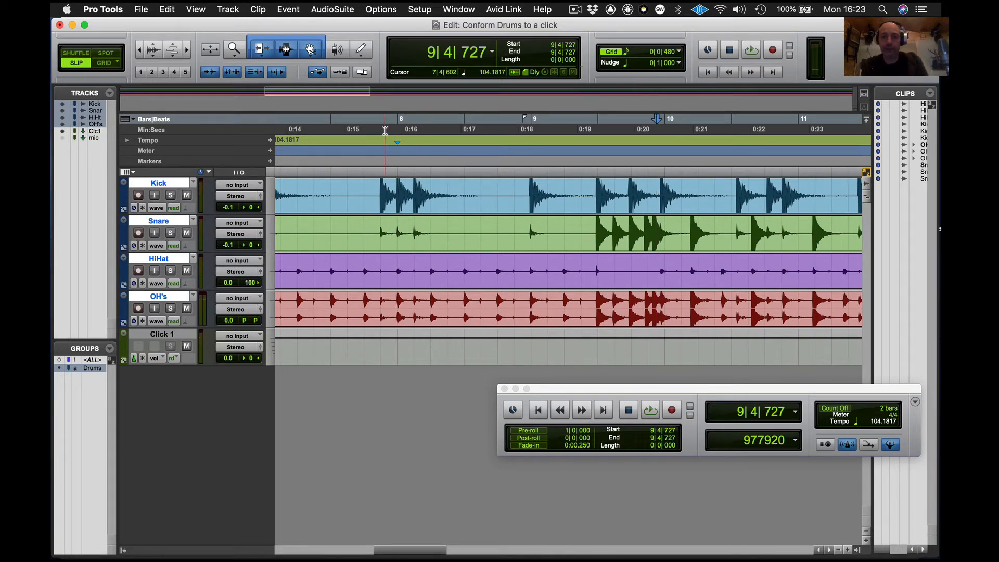
key("space")
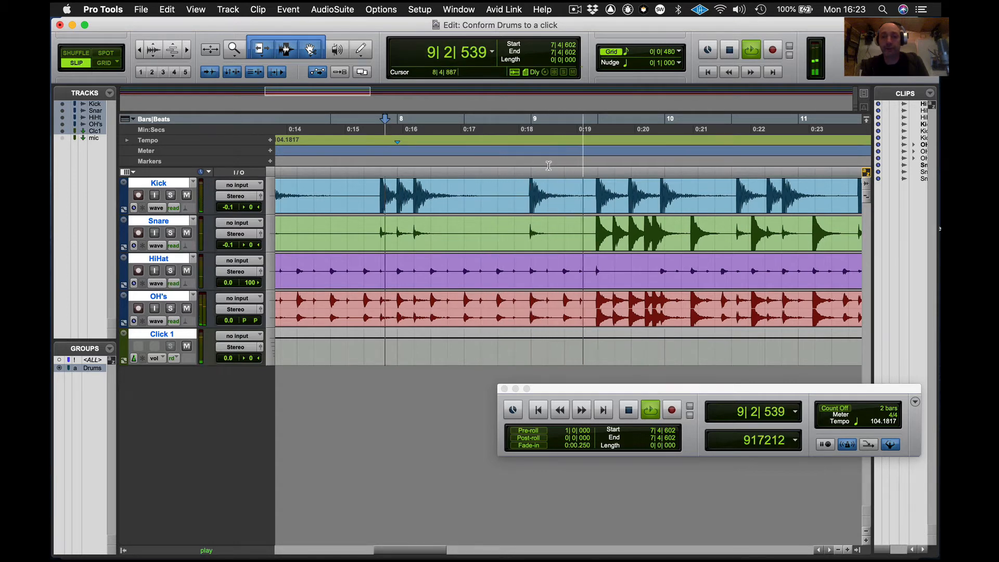
key("space")
left_click(651, 192)
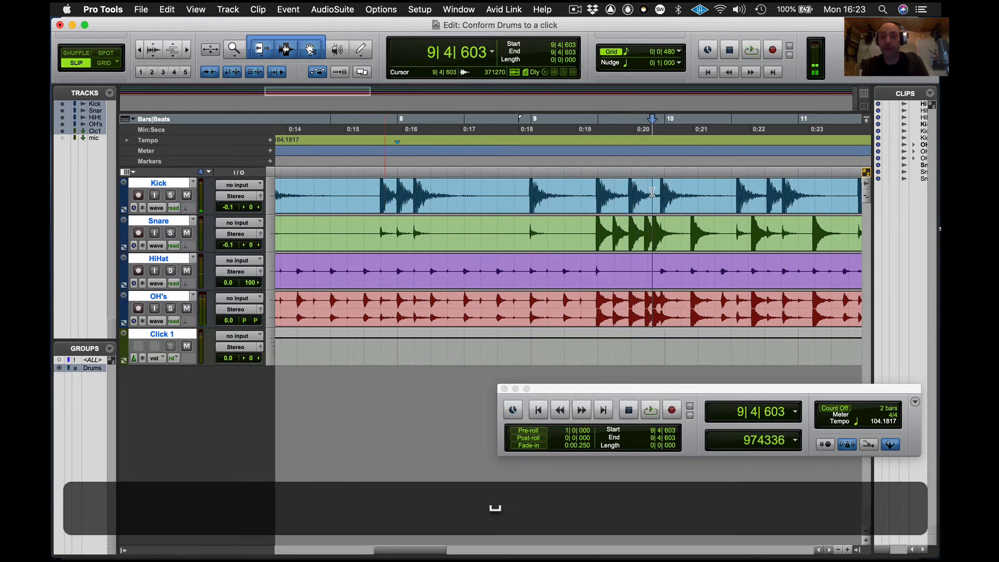
key("Tab")
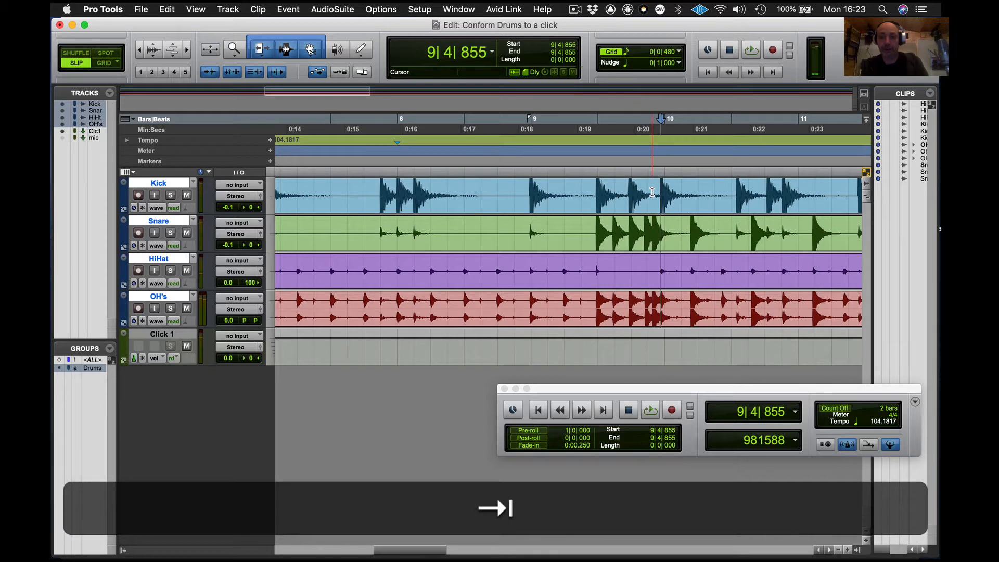
key("super+i")
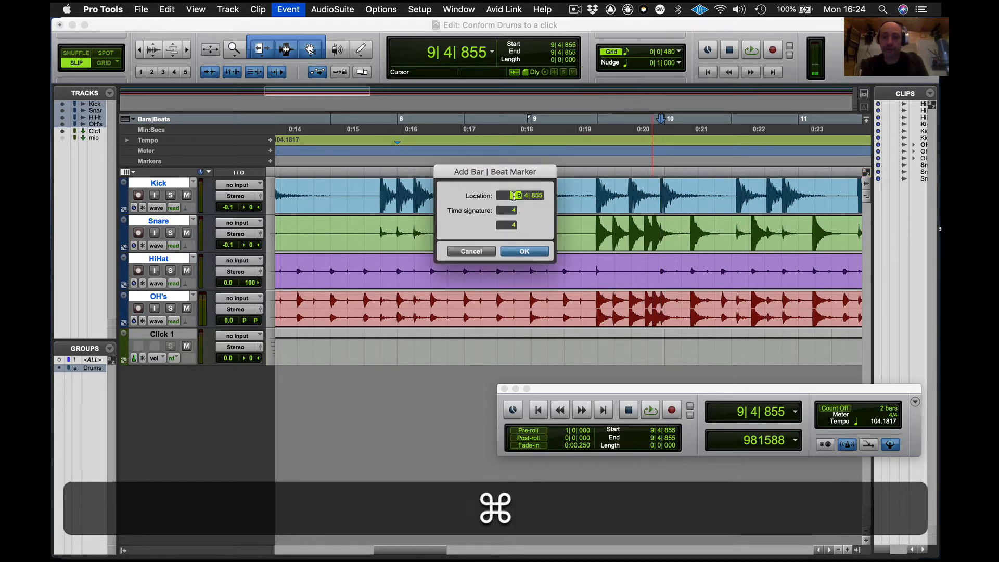
type("1")
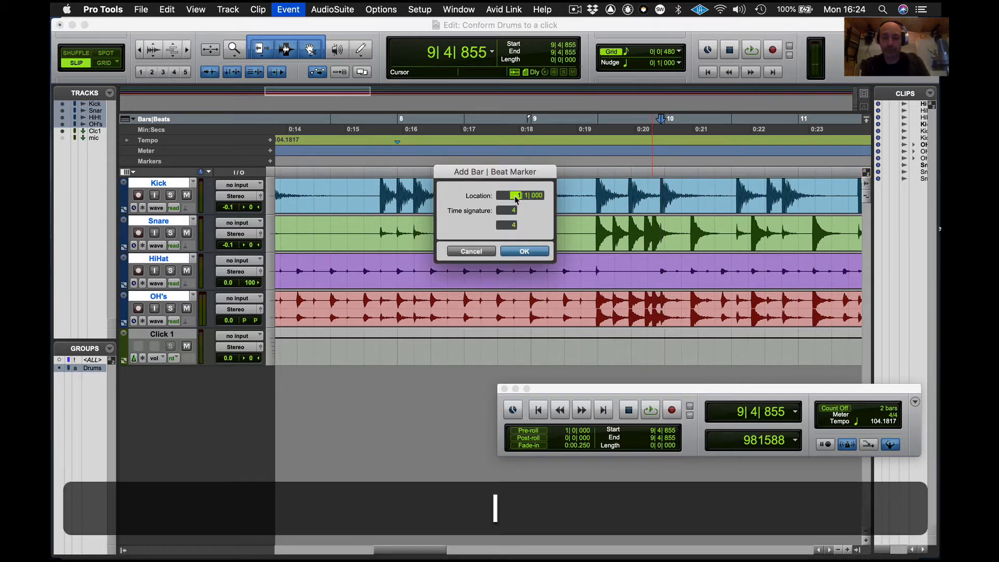
type("0")
key("Return")
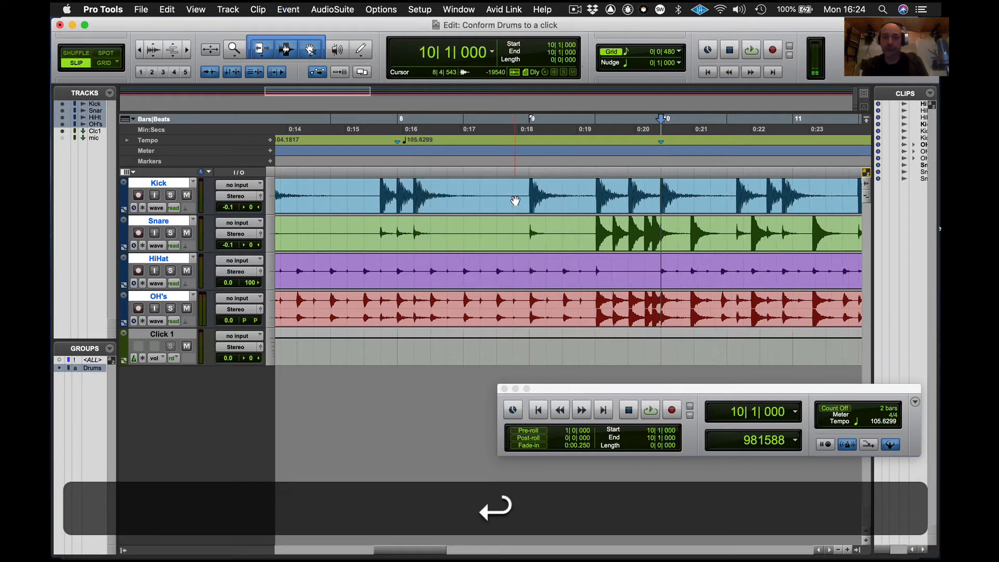
- Audition around bar 10, then add a Bar|Beat marker at the next kick transient placed at bar 11
left_click(504, 144)
key("space")
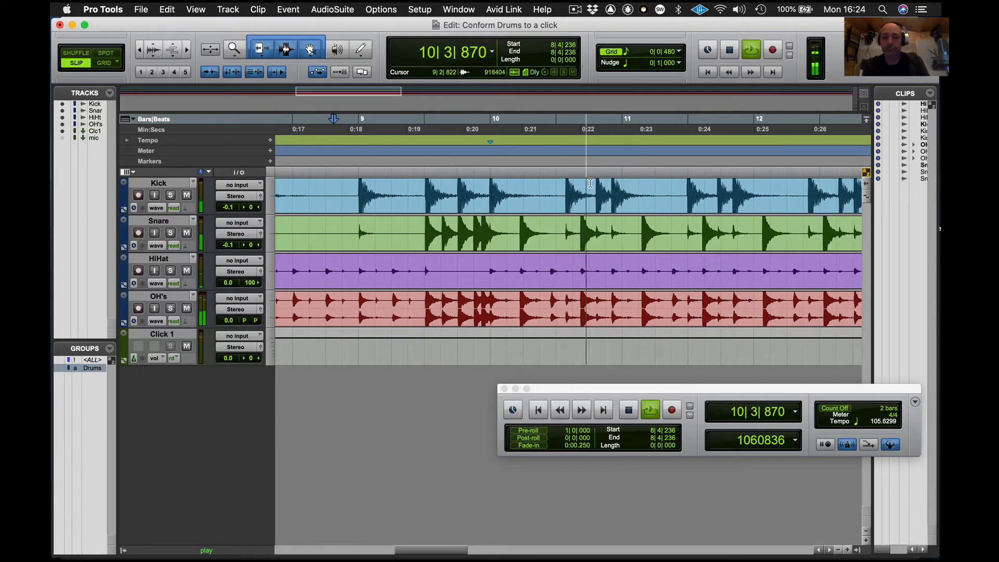
key("space")
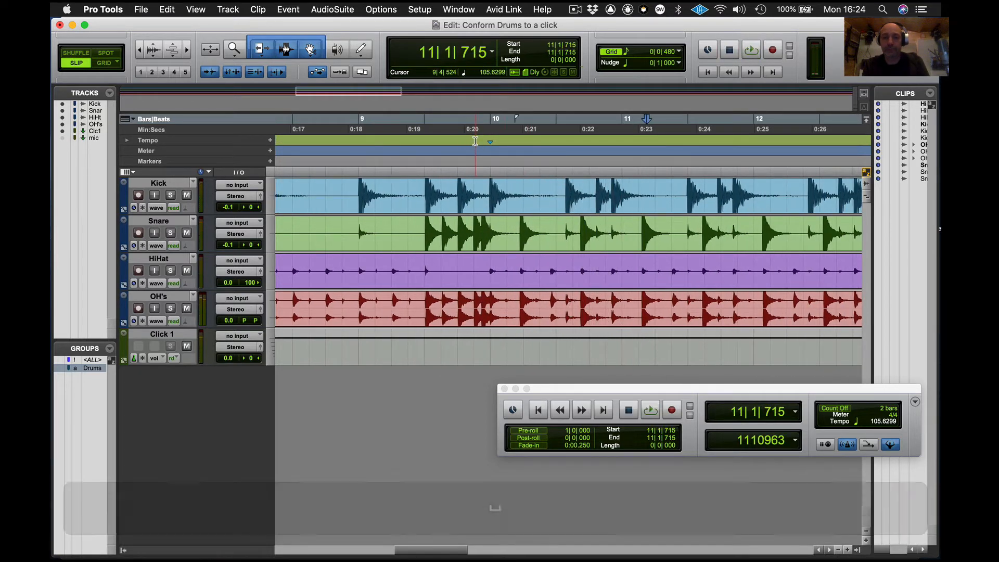
left_click(475, 141)
key("space")
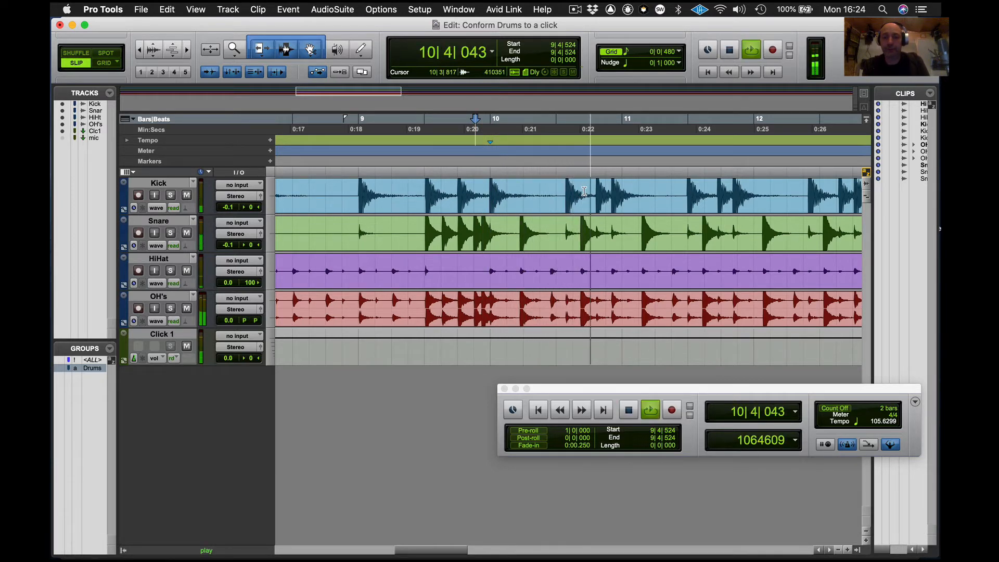
key("space")
left_click(608, 191)
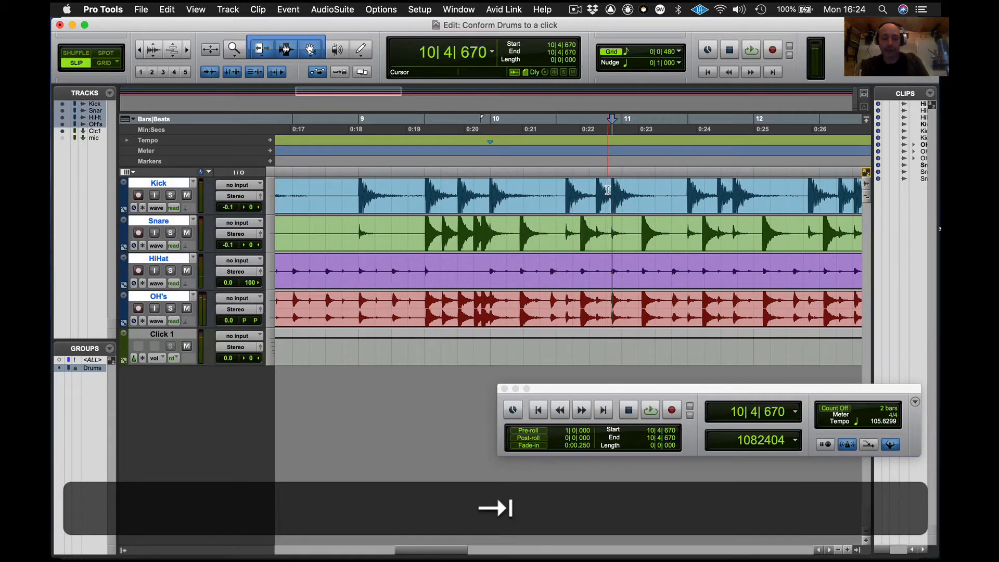
key("super+i")
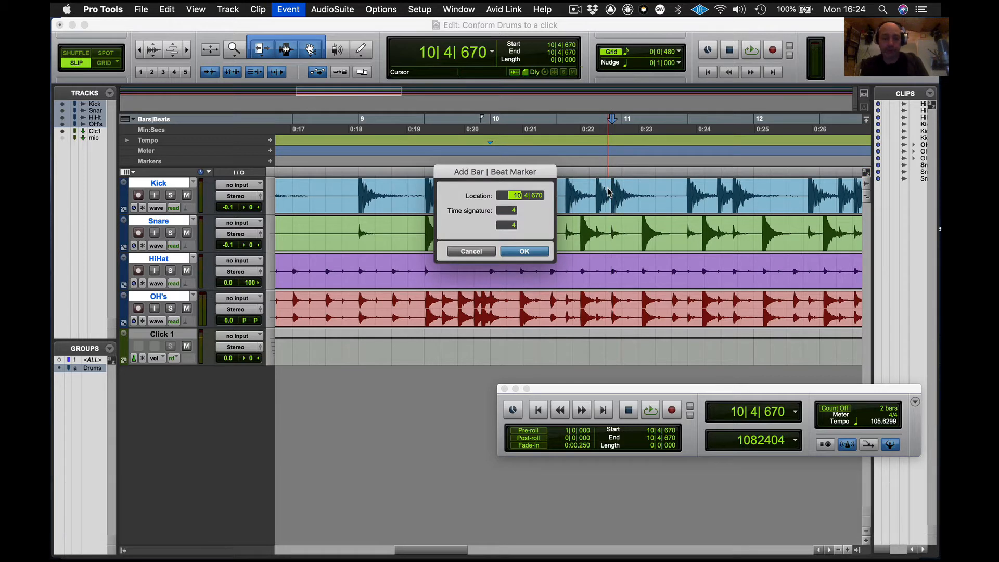
key("Return")
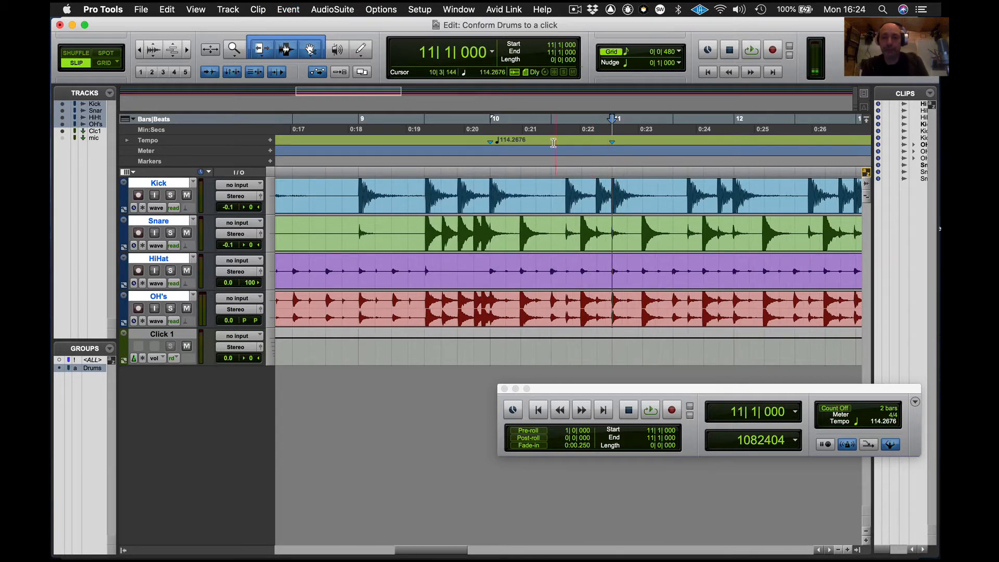
- Play the drums past bar 11 following along to check how the hits line up with the bar grid
scroll(733, 195, "right", 2)
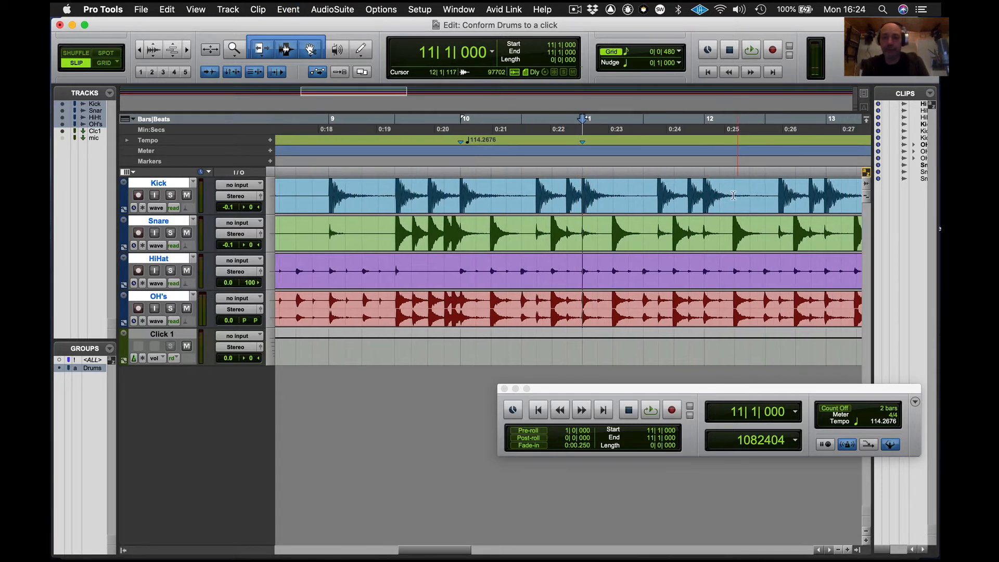
key("space")
scroll(733, 196, "right", 5)
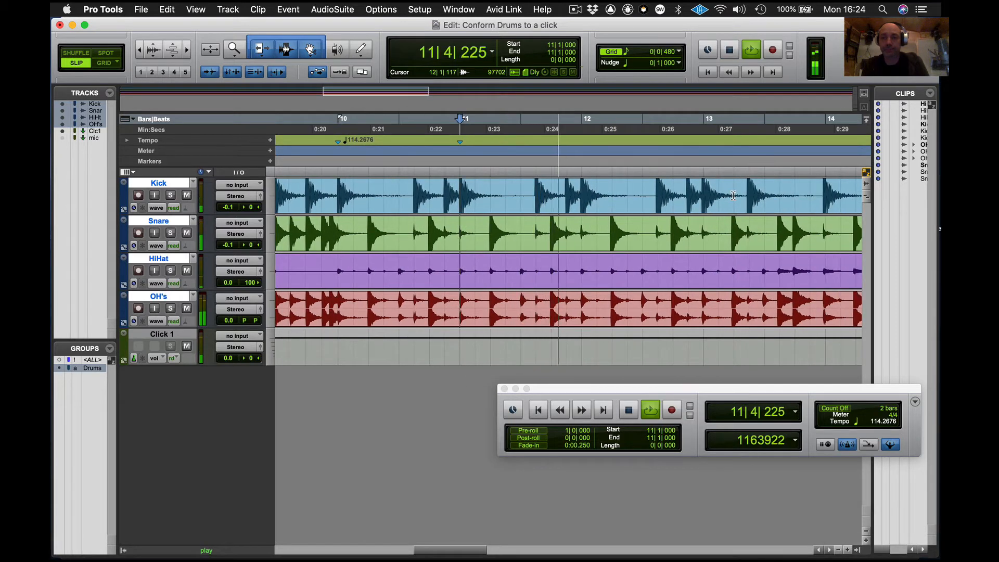
scroll(733, 195, "right", 5)
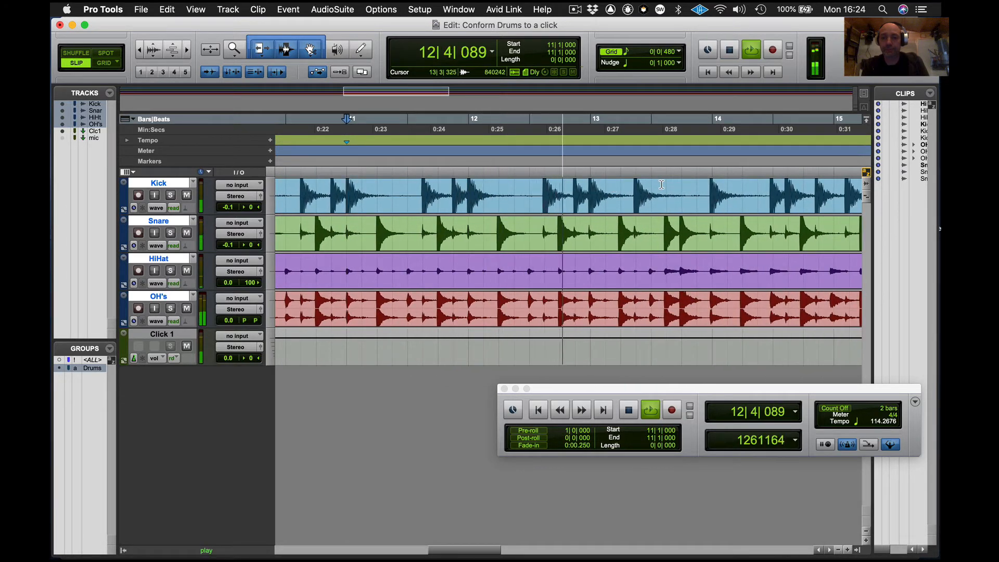
scroll(661, 184, "right", 5)
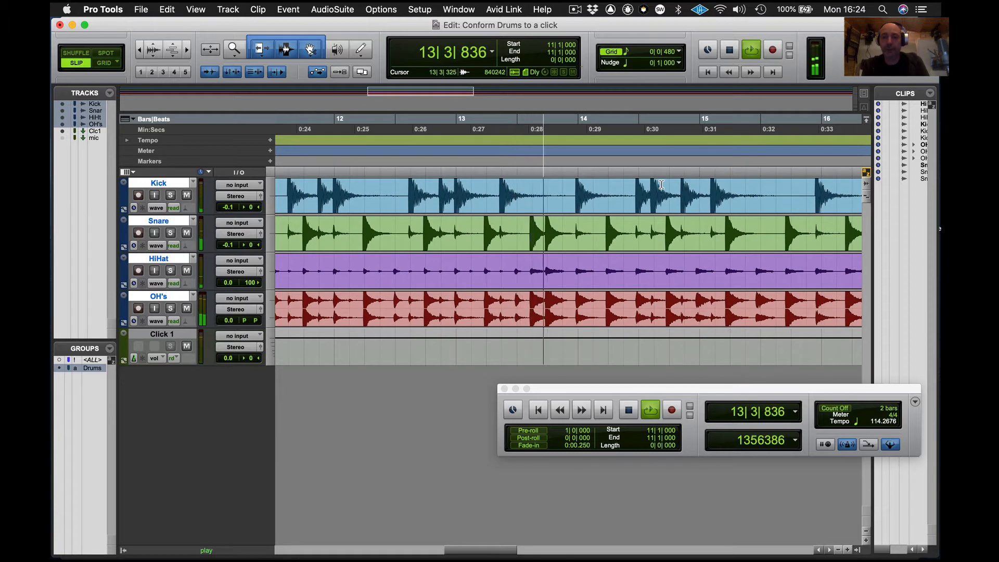
scroll(661, 185, "right", 3)
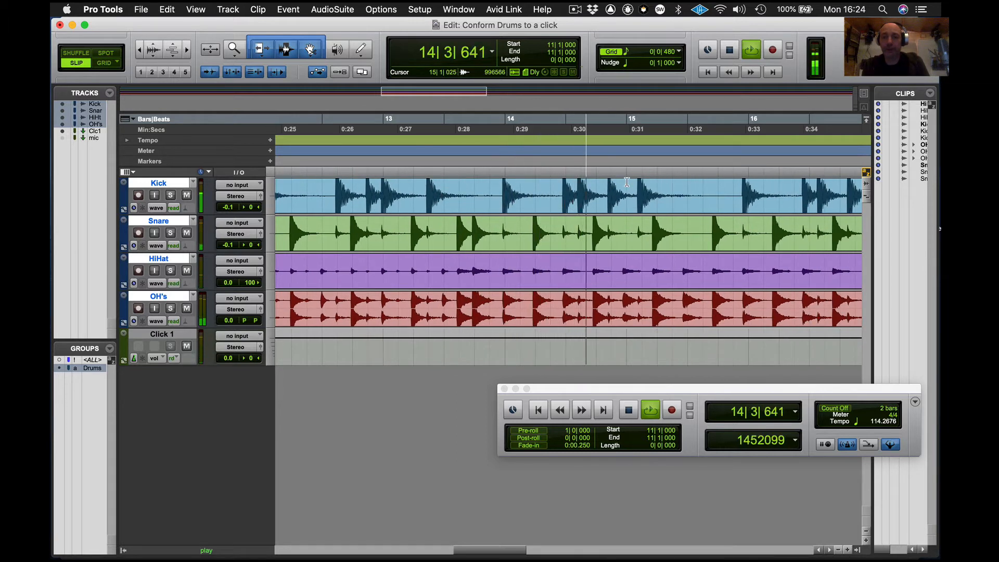
key("space")
left_click(446, 146)
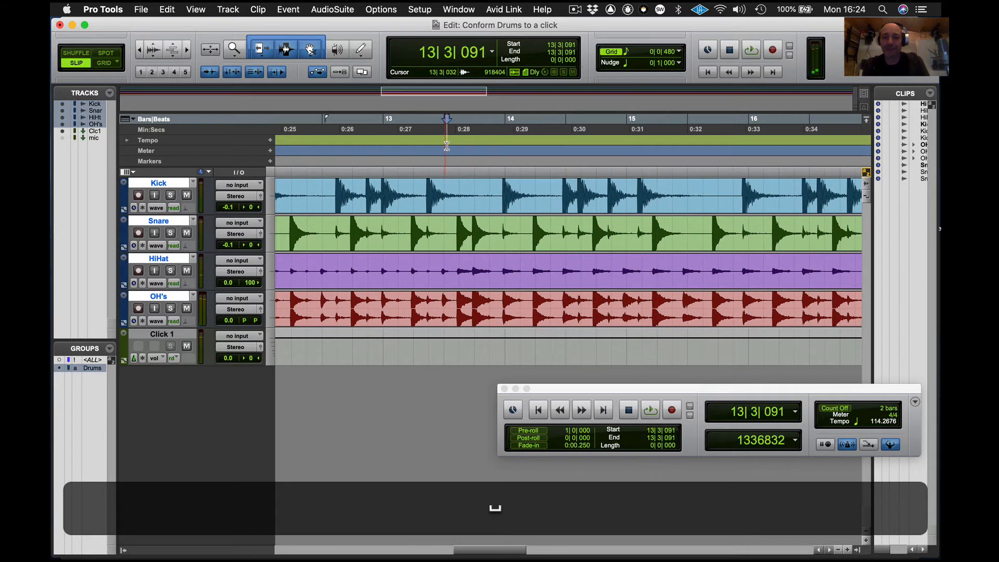
- Audition the drums, then add a Bar|Beat marker at the kick transient near bar 16 with location 16|1|000
key("space")
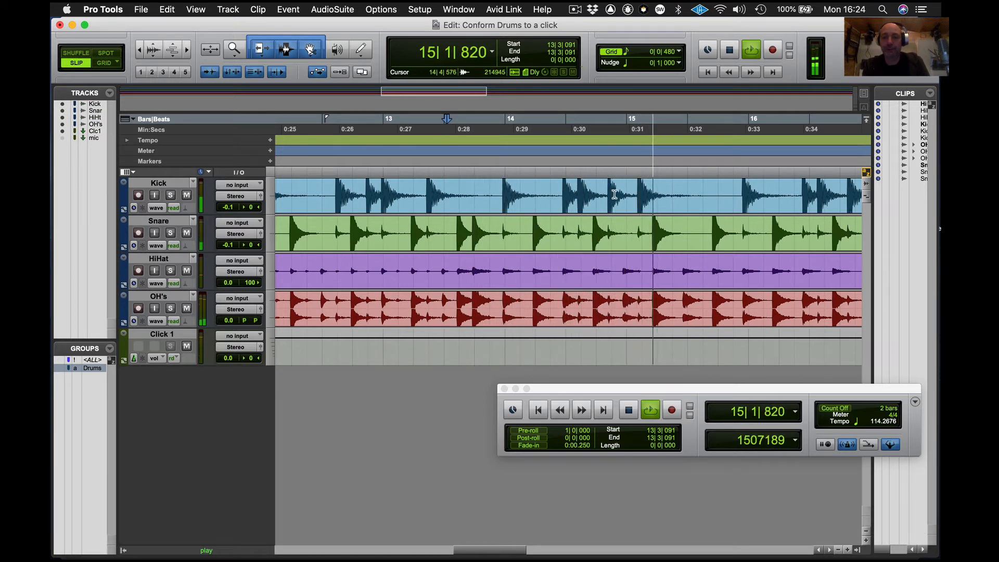
key("space")
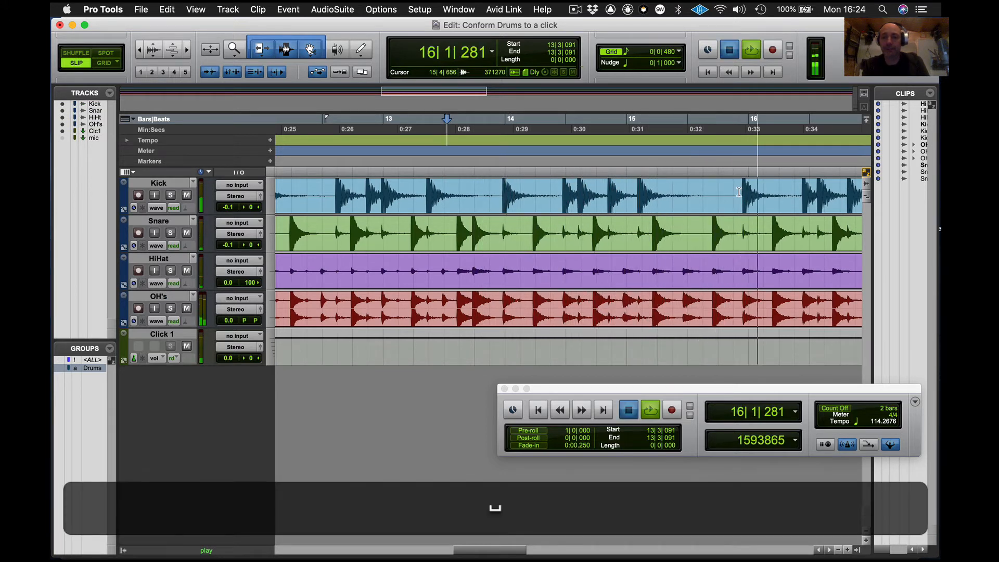
left_click(739, 192)
key("Tab")
key("super+i")
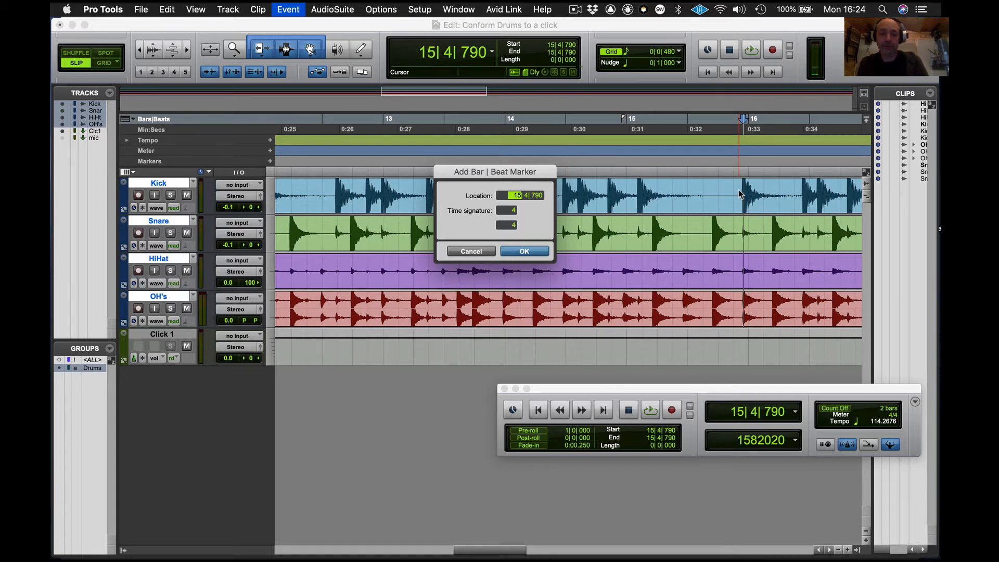
type("16")
key("Return")
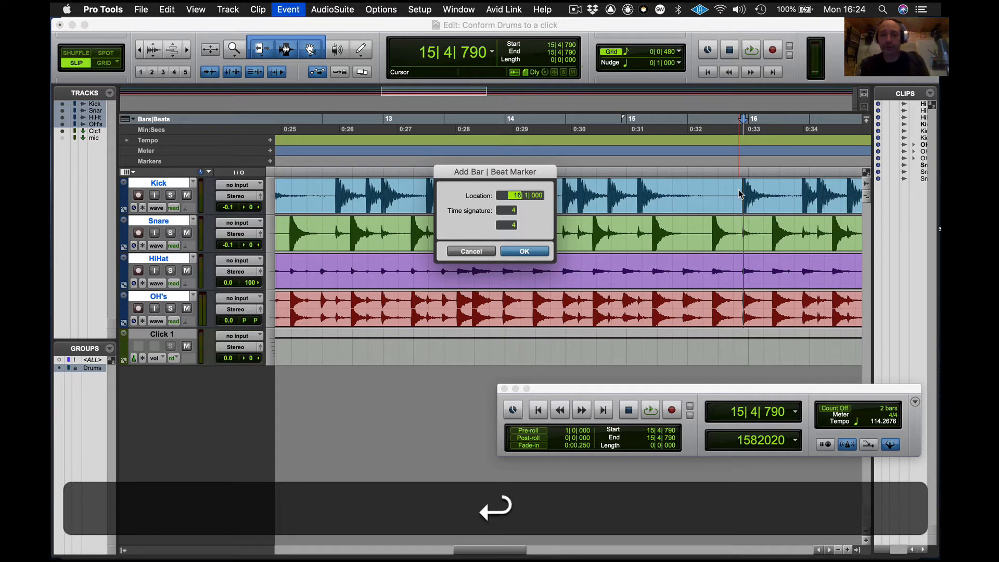
- Play from around bar 11 and add a Bar|Beat marker at the next off-grid kick transient with location 18|1|000
left_click(555, 140)
key("space")
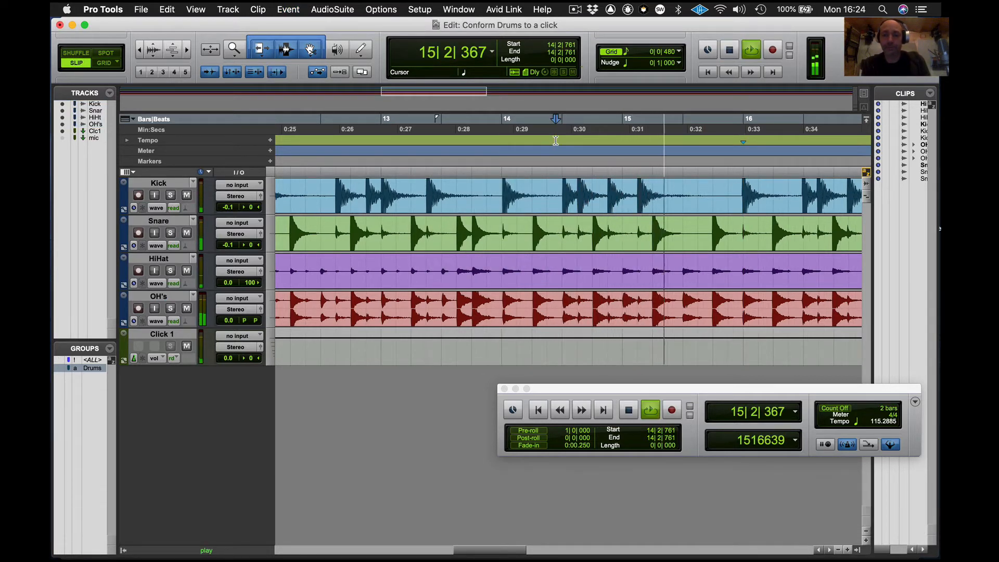
key("space")
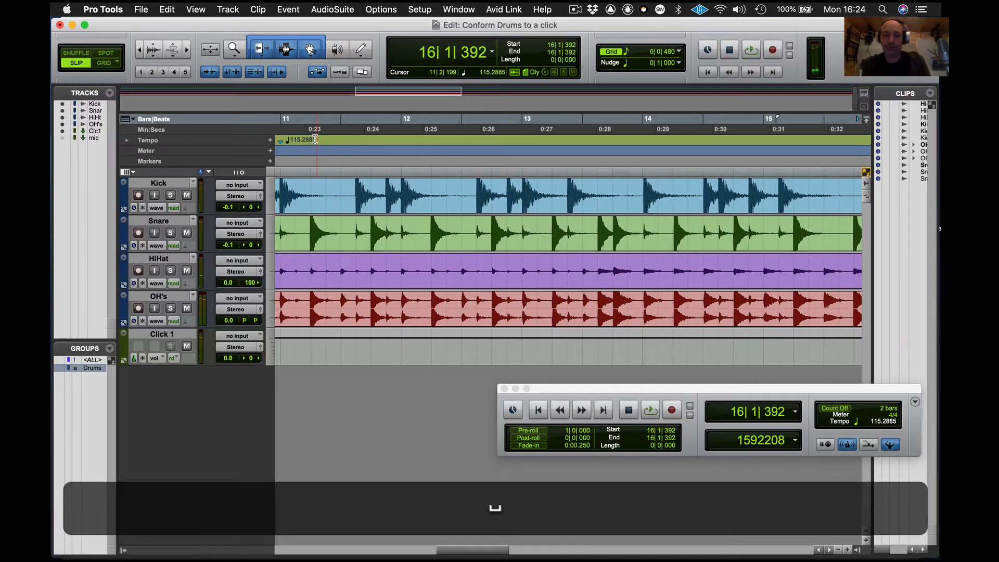
left_click(314, 139)
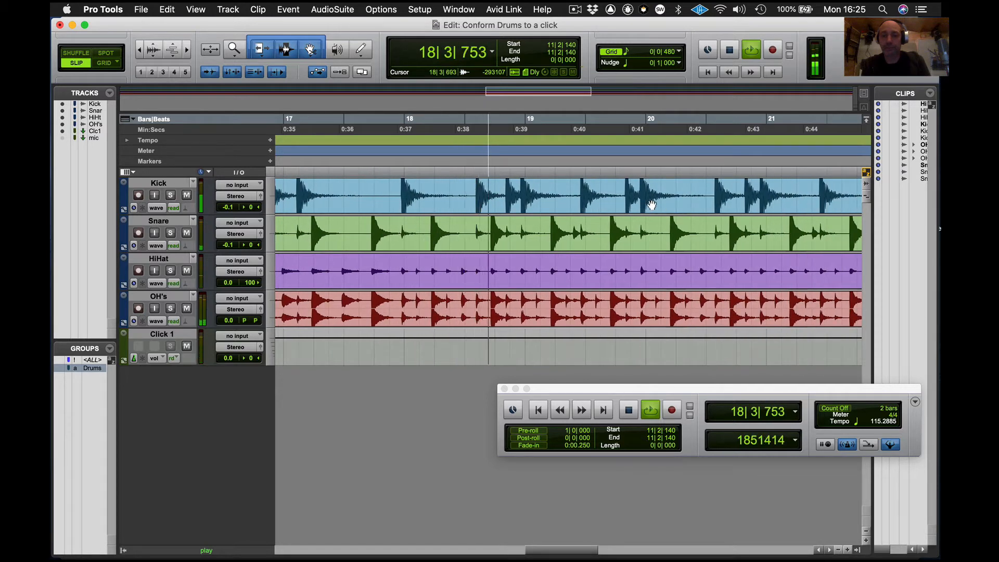
key("space")
left_click(393, 185)
key("Tab")
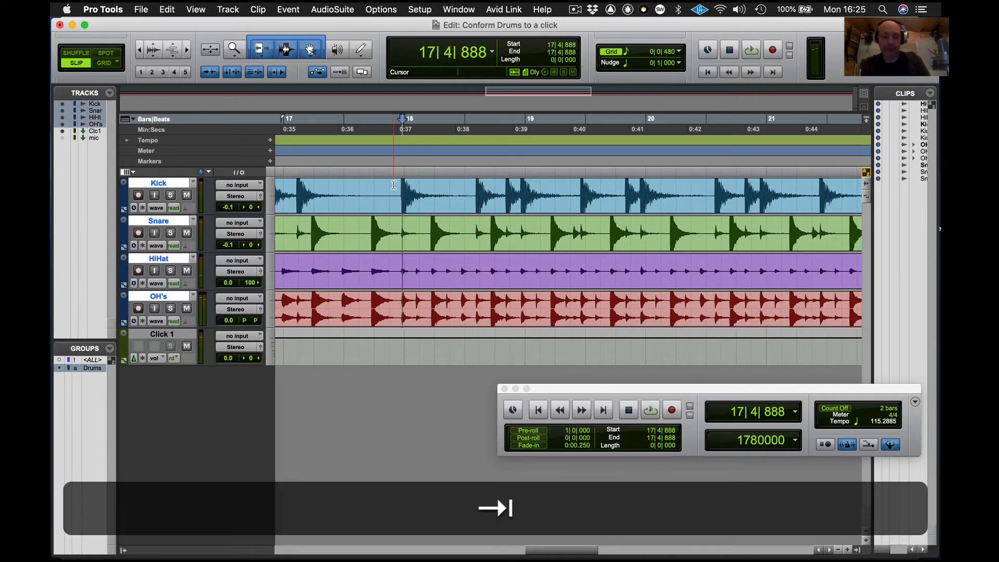
key("super+i")
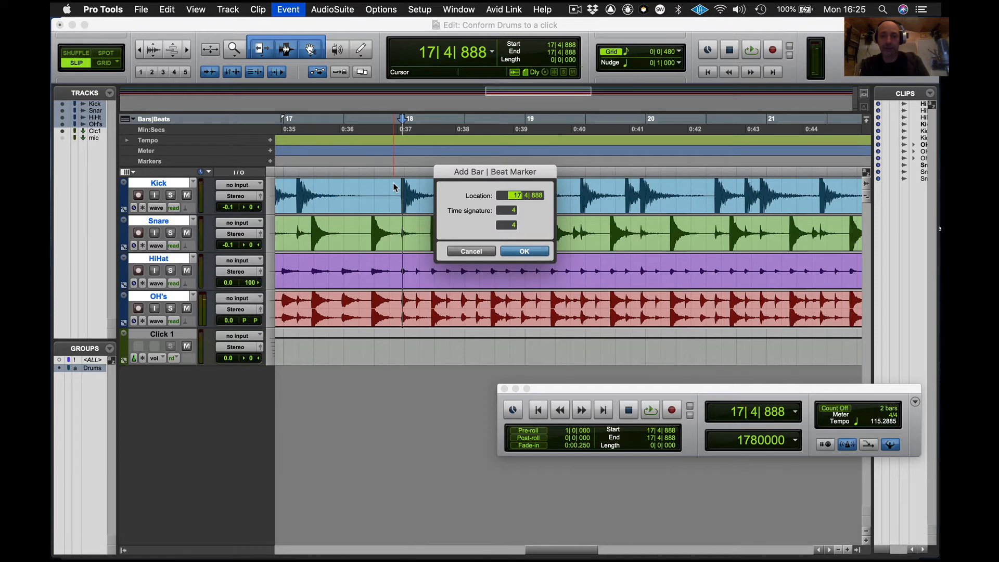
type("1")
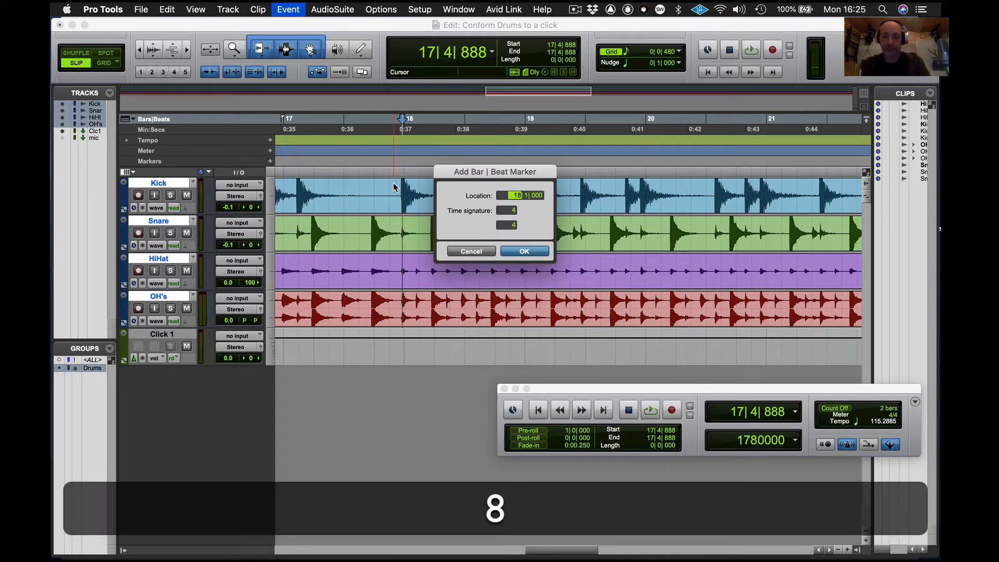
key("Return")
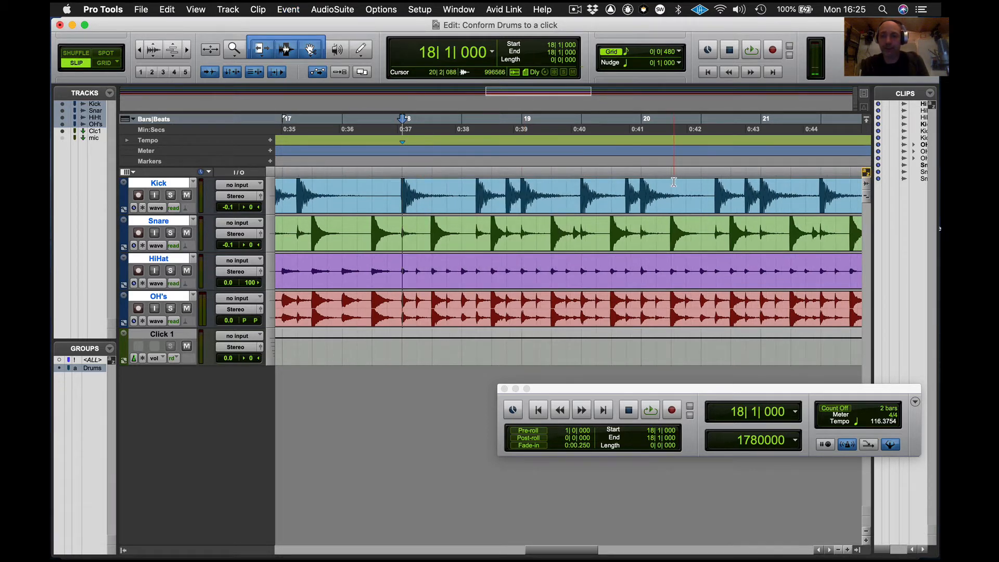
scroll(770, 186, "right", 3)
left_click(756, 189)
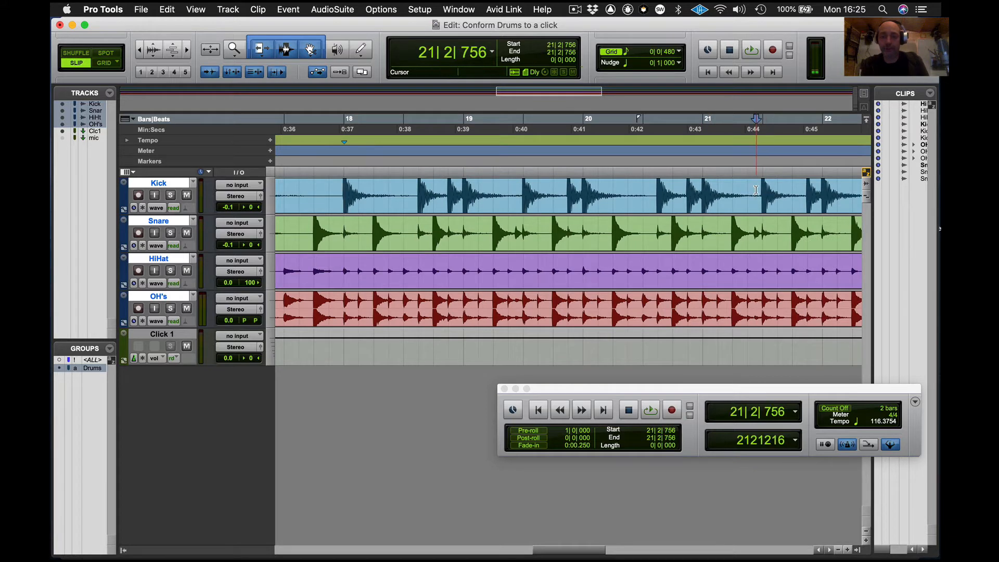
key("Tab")
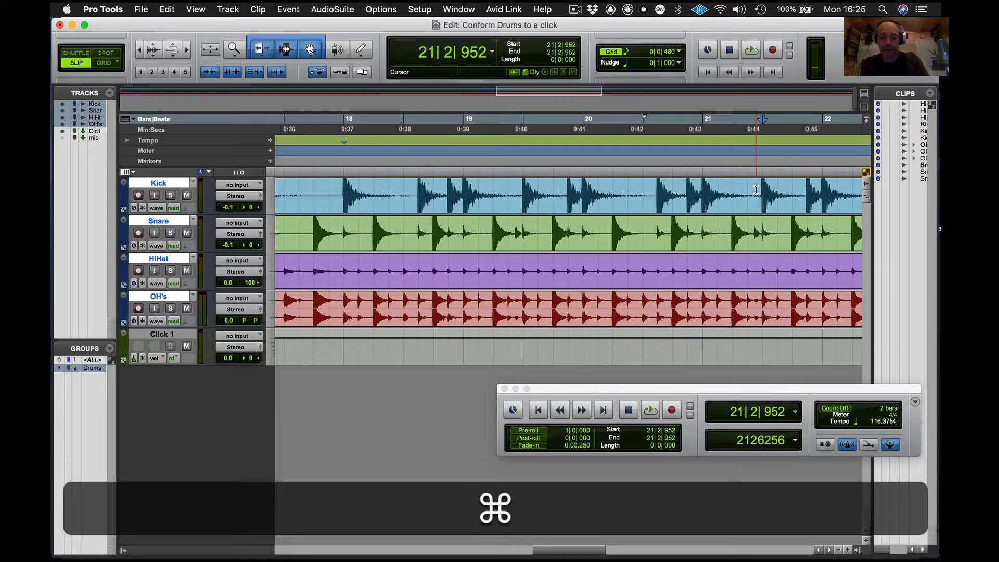
key("super+i")
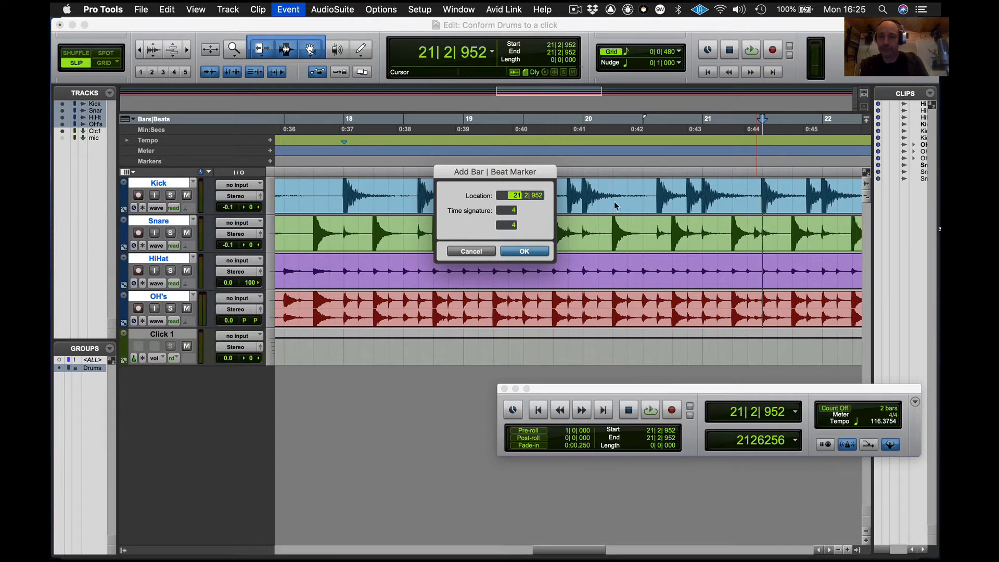
left_click(471, 251)
- Audition from bar 19 and add a Bar|Beat marker at the kick transient near bar 22 placed at 22|1|000
left_click(511, 130)
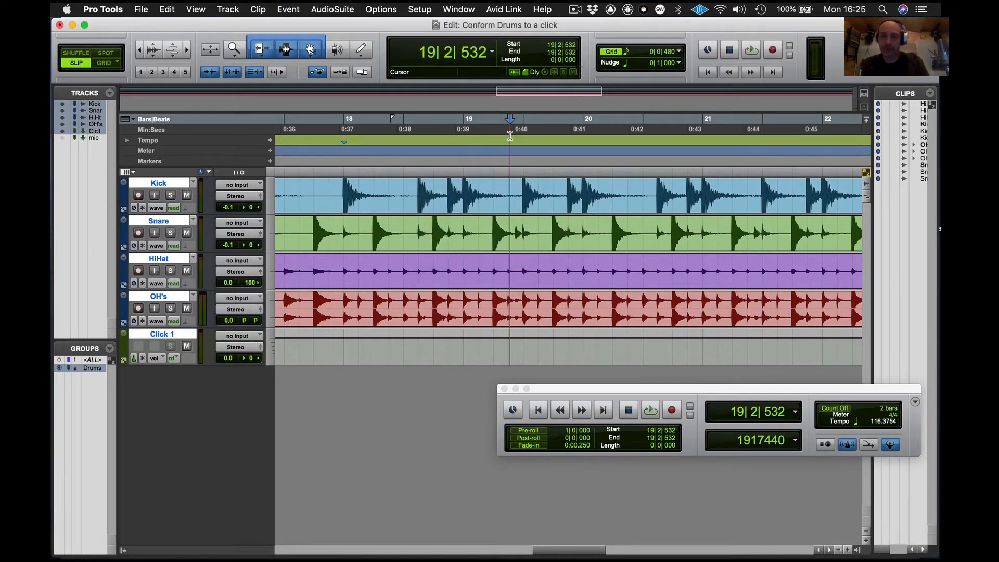
key("space")
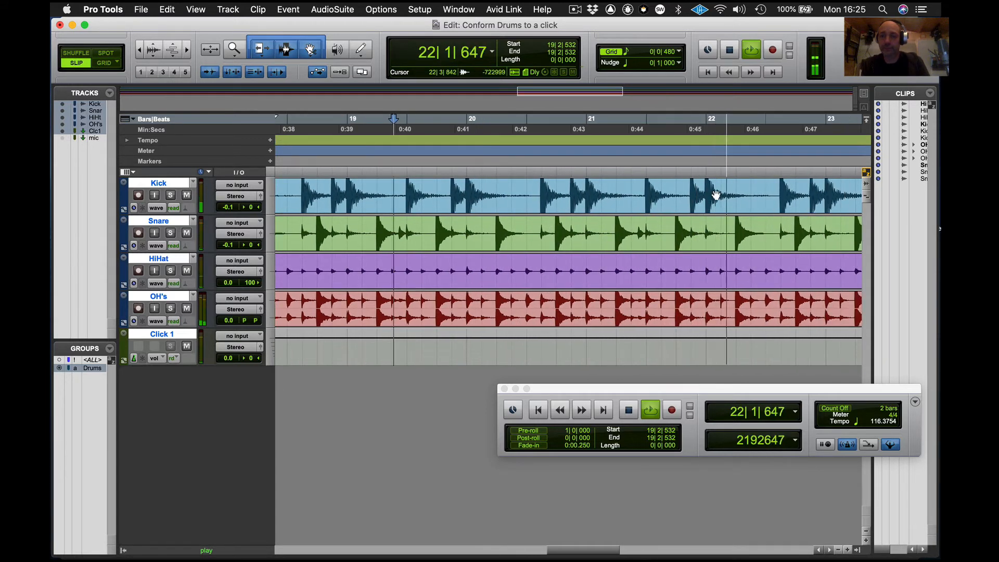
key("space")
left_click(700, 185)
key("Tab")
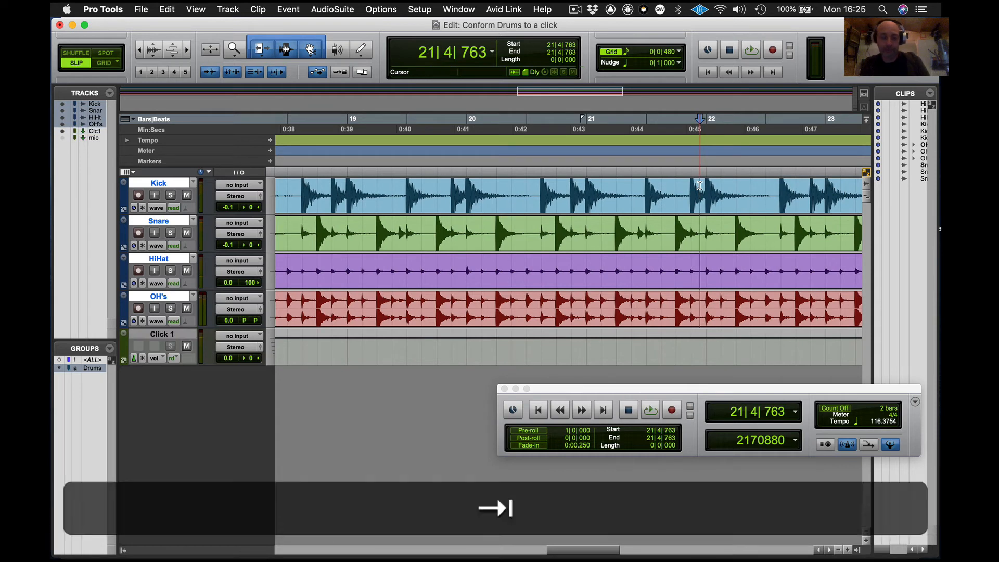
key("cmd+i")
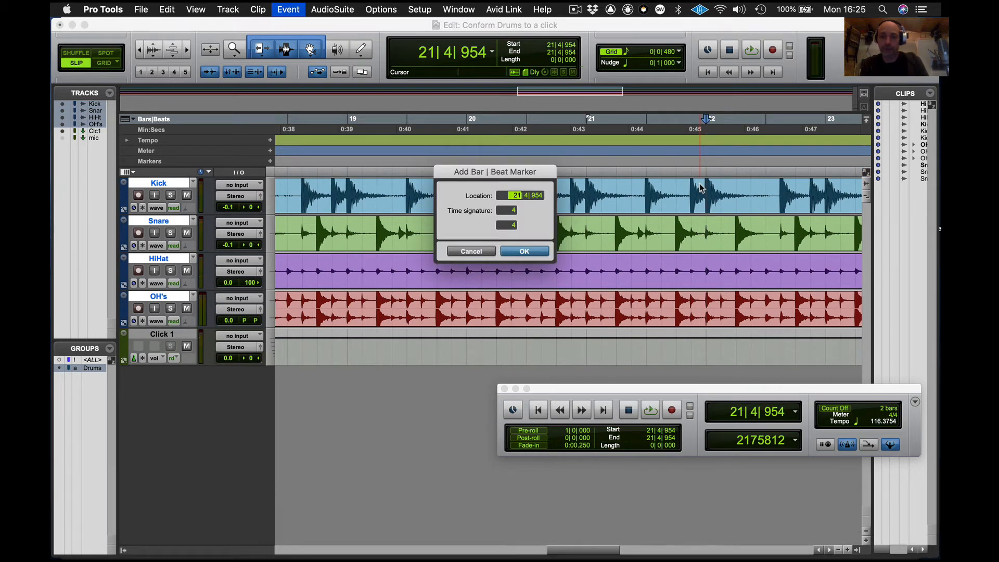
key("Return")
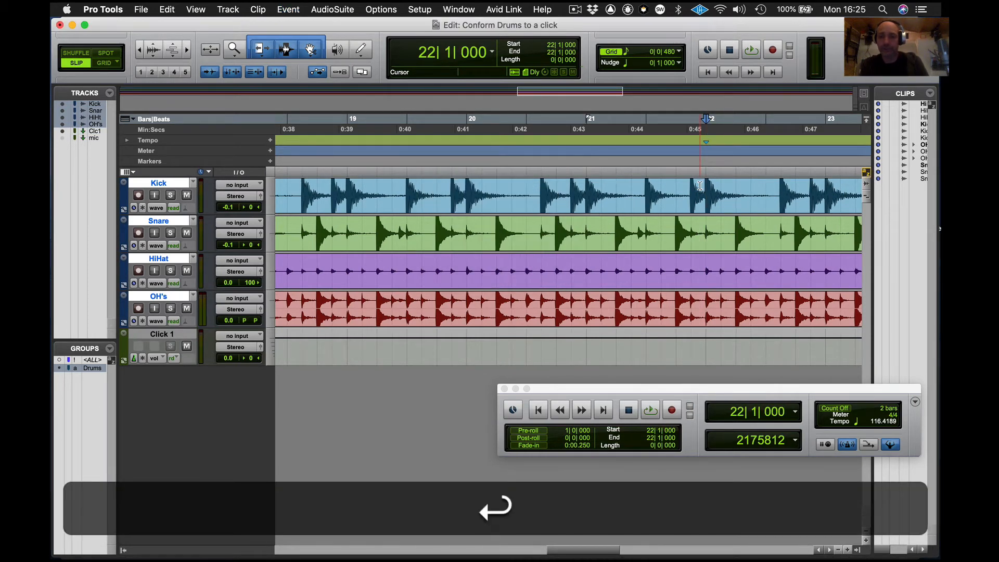
- Play on and add a Bar|Beat marker at the kick hit near bar 28 with location 28|1|000
key("space")
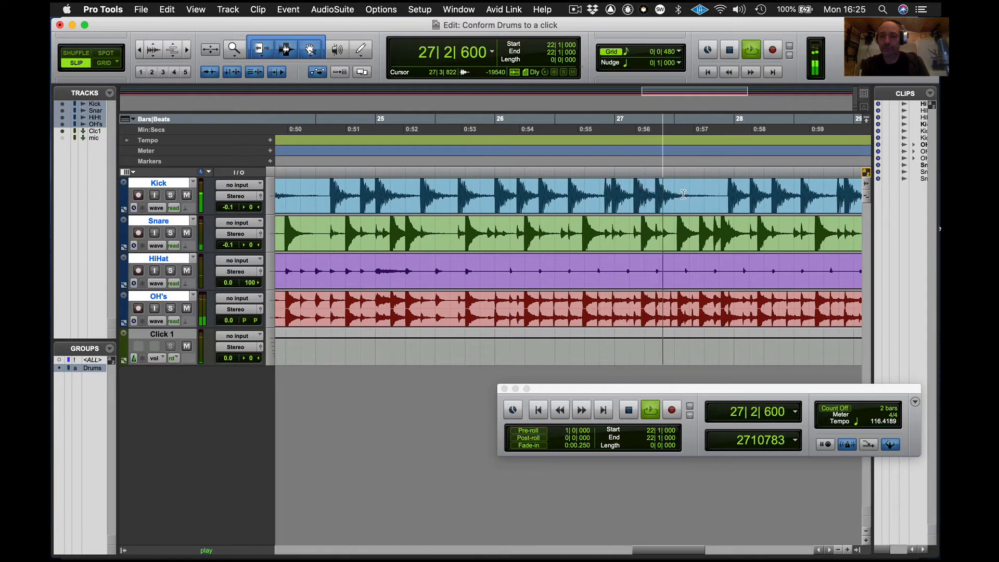
key("space")
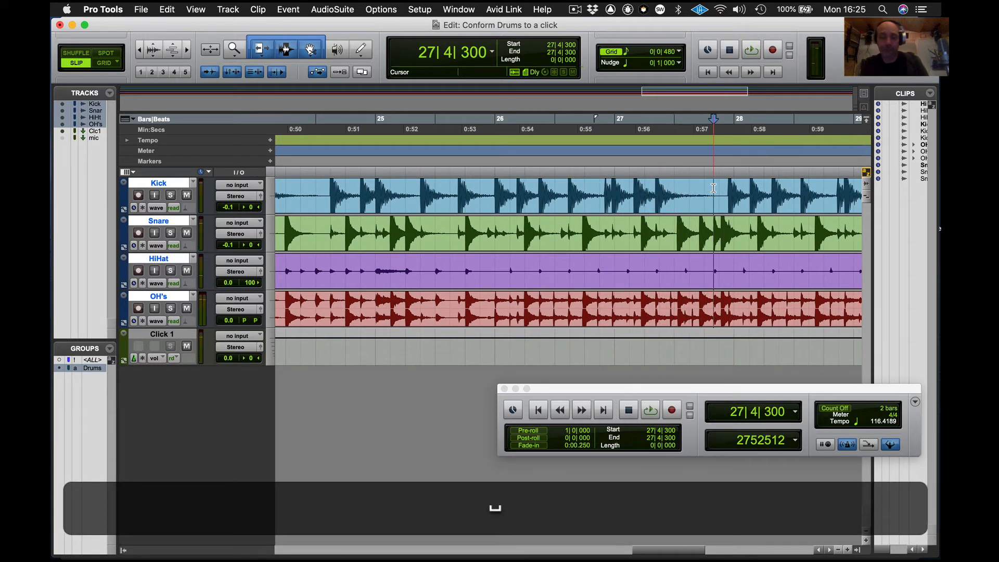
key("Tab")
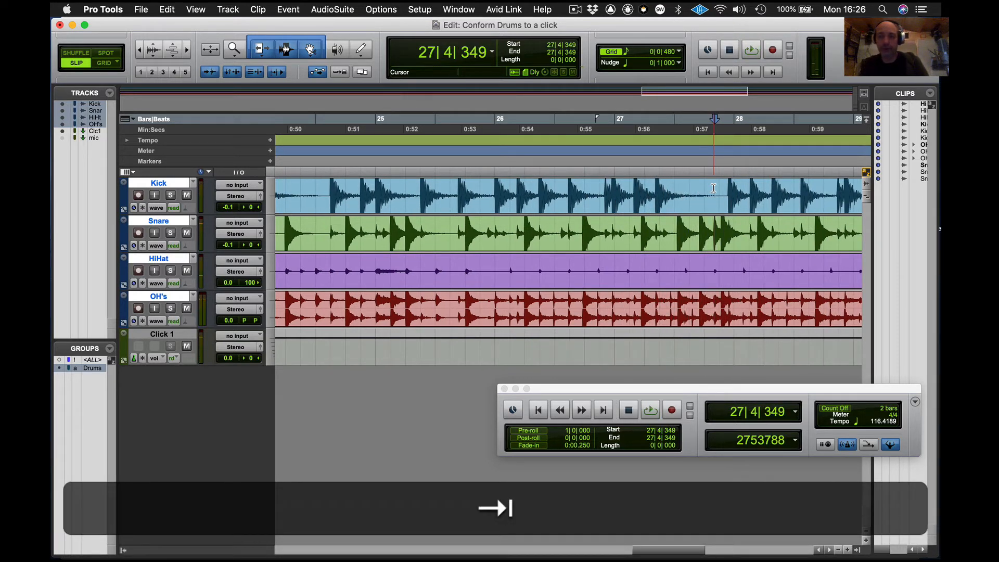
key("Tab")
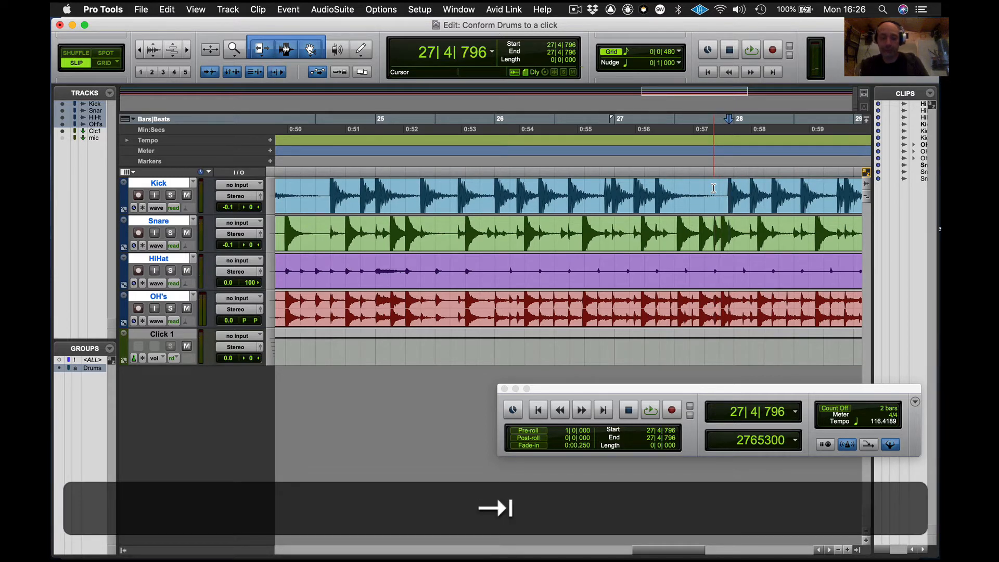
key("super+i")
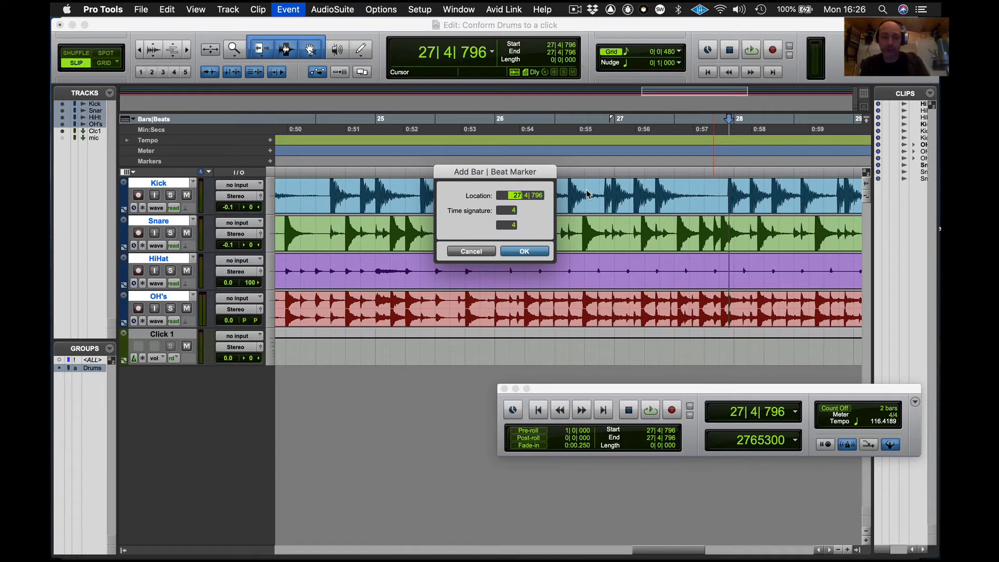
type("2")
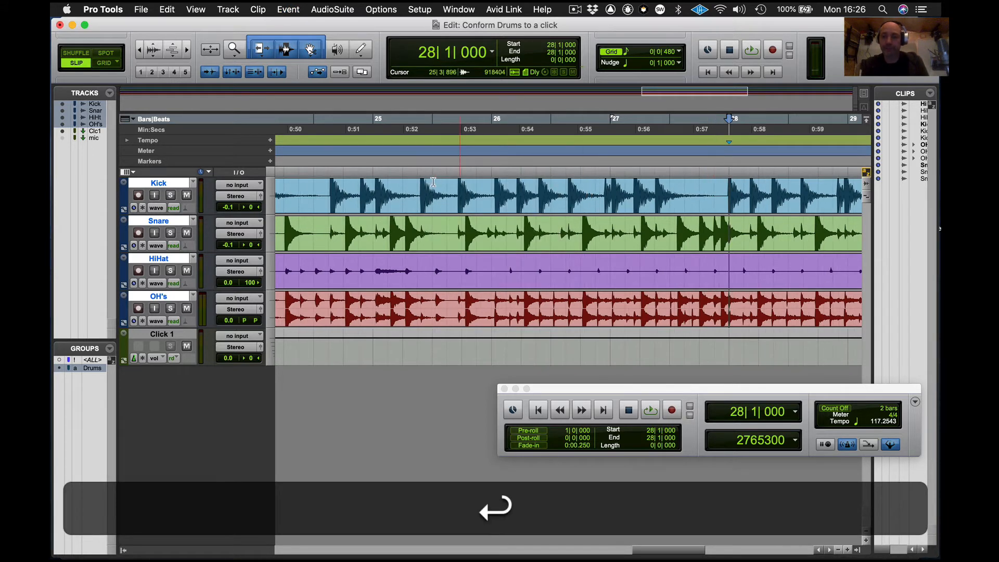
- Audition the bars before, then add a Bar|Beat marker at the kick transient near bar 25 with location 25|1|000
left_click(398, 161)
key("space")
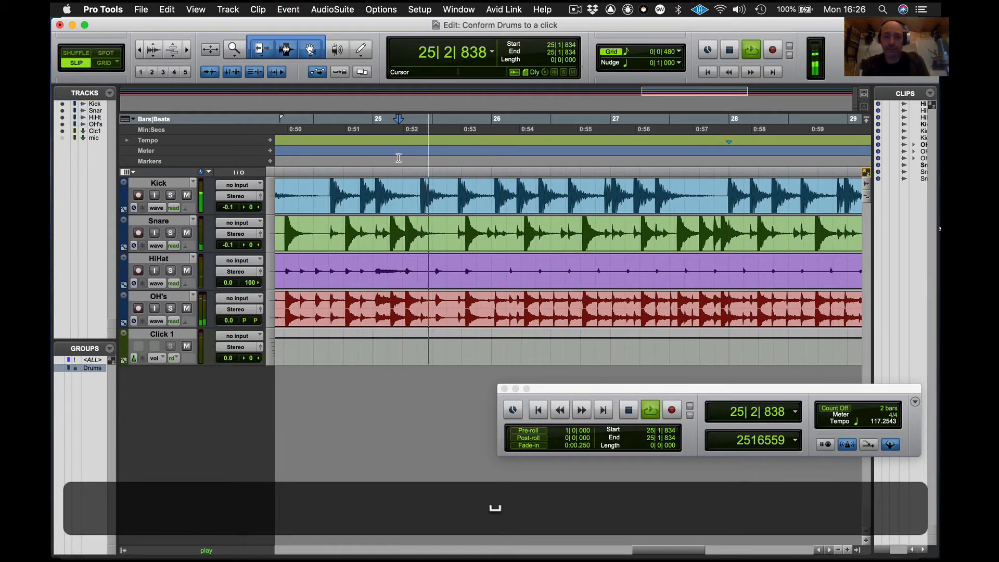
key("space")
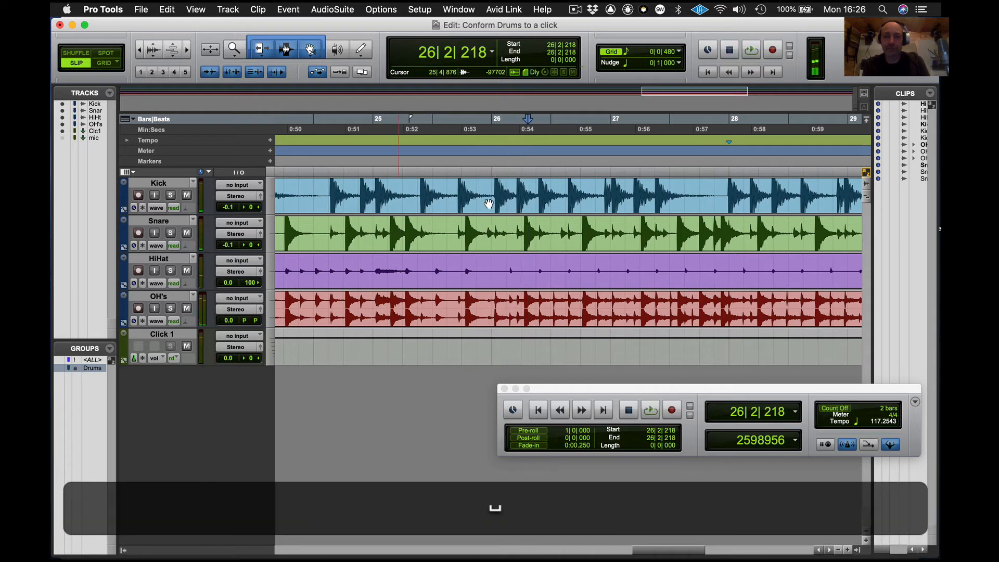
scroll(488, 203, "left", 5)
scroll(488, 203, "left", 5)
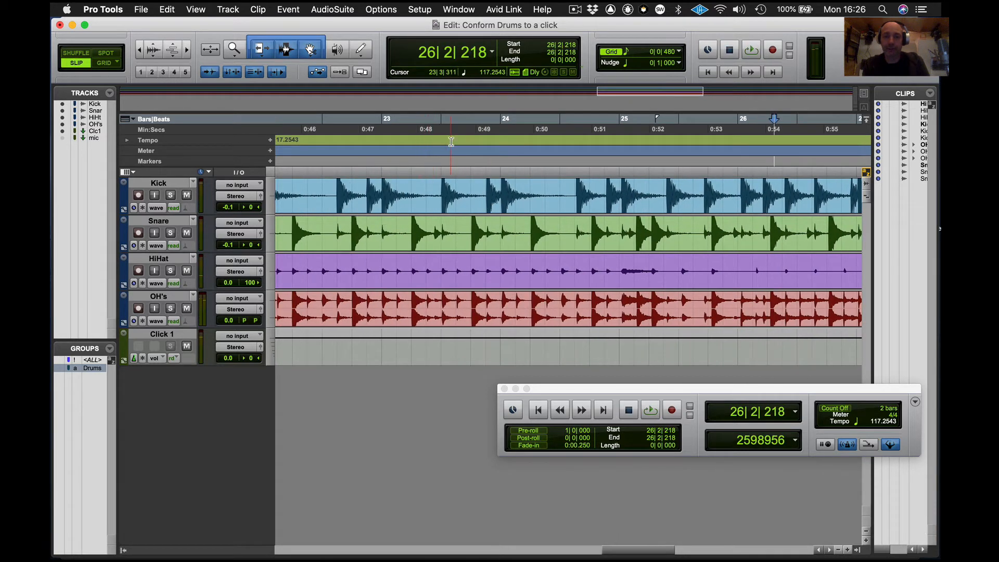
left_click(451, 142)
key("space")
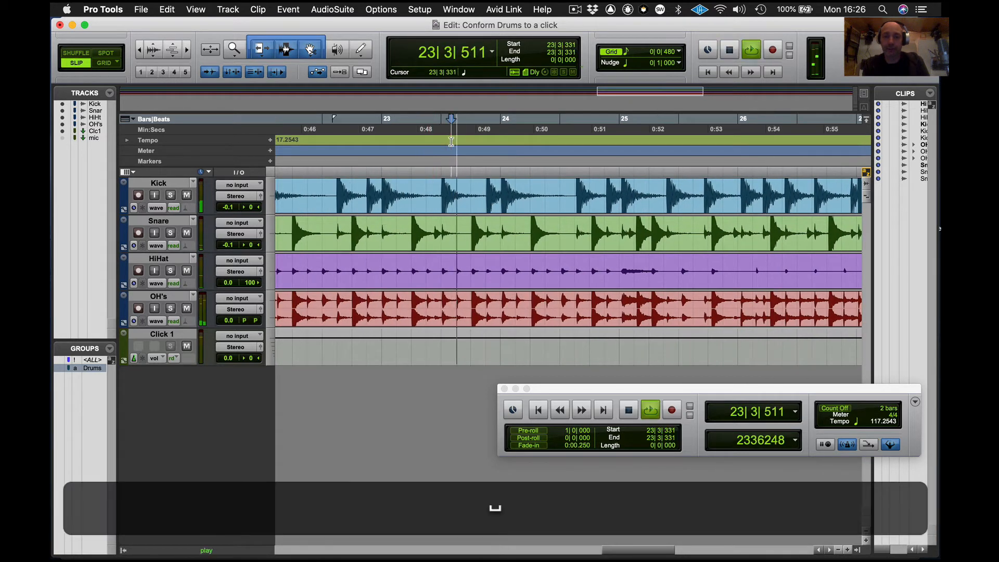
key("space")
left_click(617, 190)
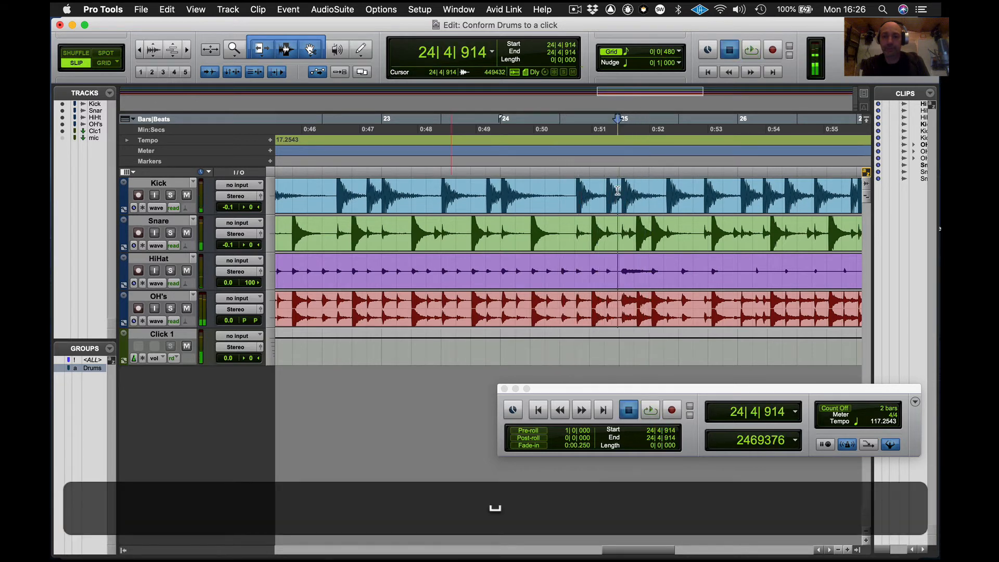
key("super+i")
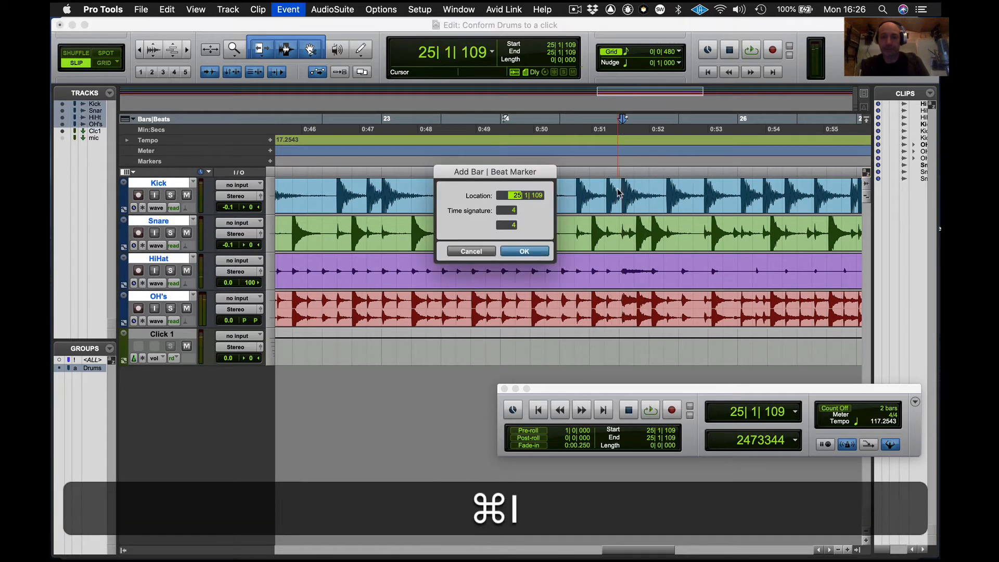
type("2")
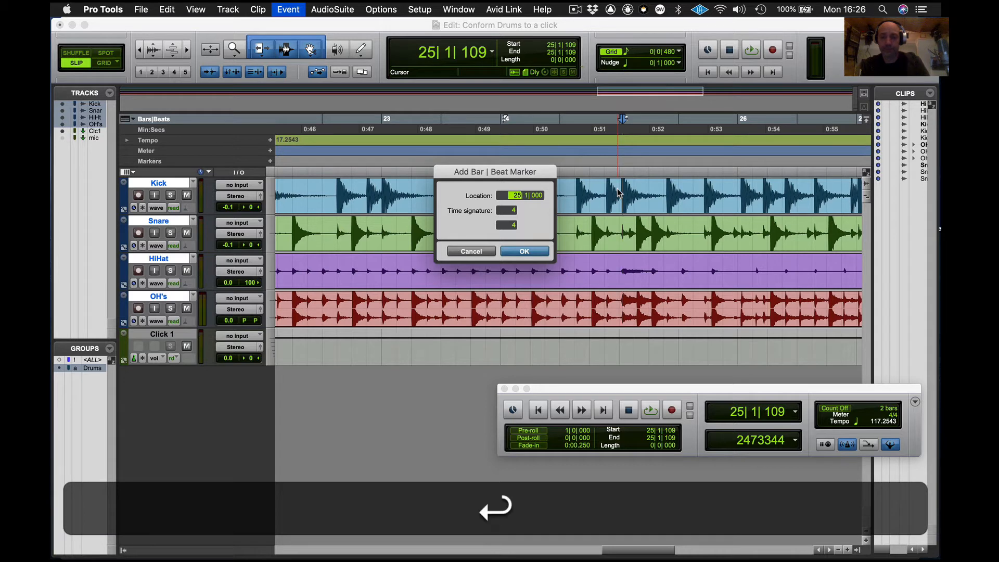
- Play on and add a Bar|Beat marker at the kick transient near bar 30 with location 30|1|000
key("space")
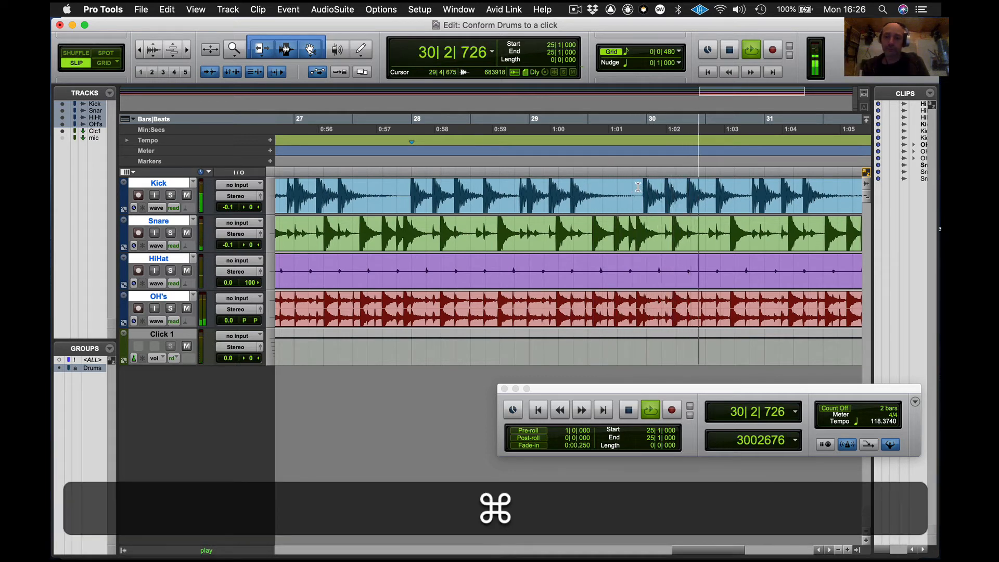
key("super+space")
left_click(638, 186)
key("Tab")
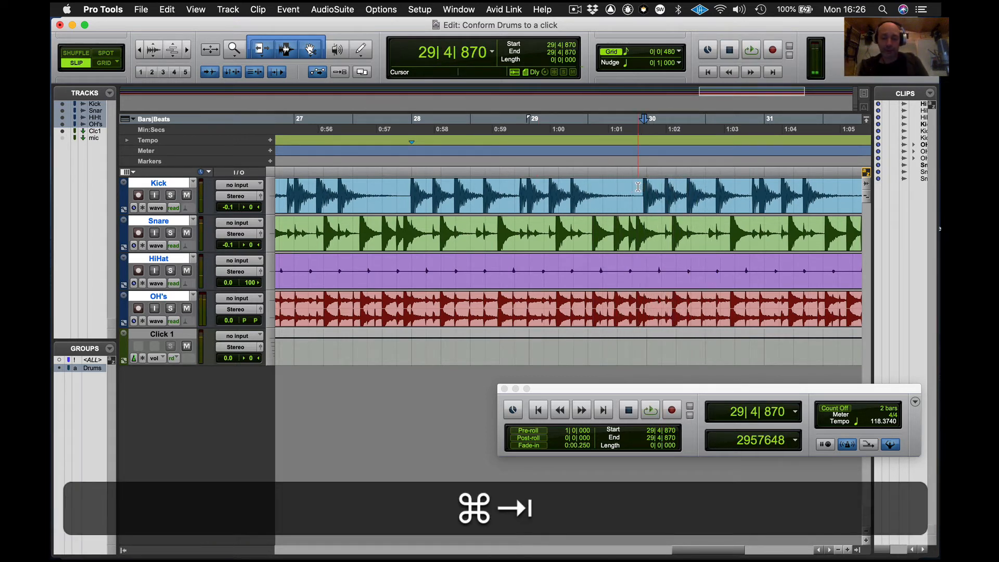
key("super+i")
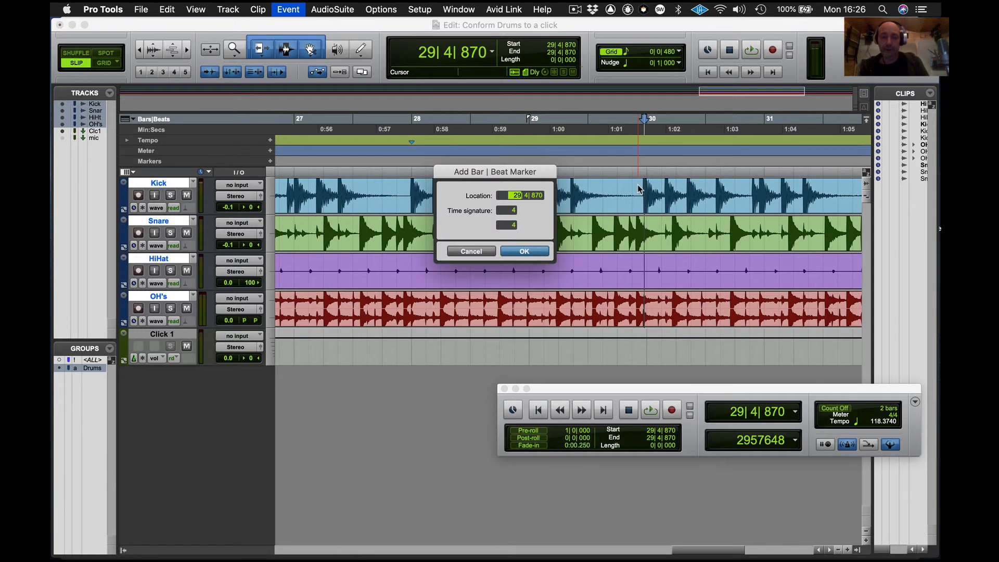
type("3")
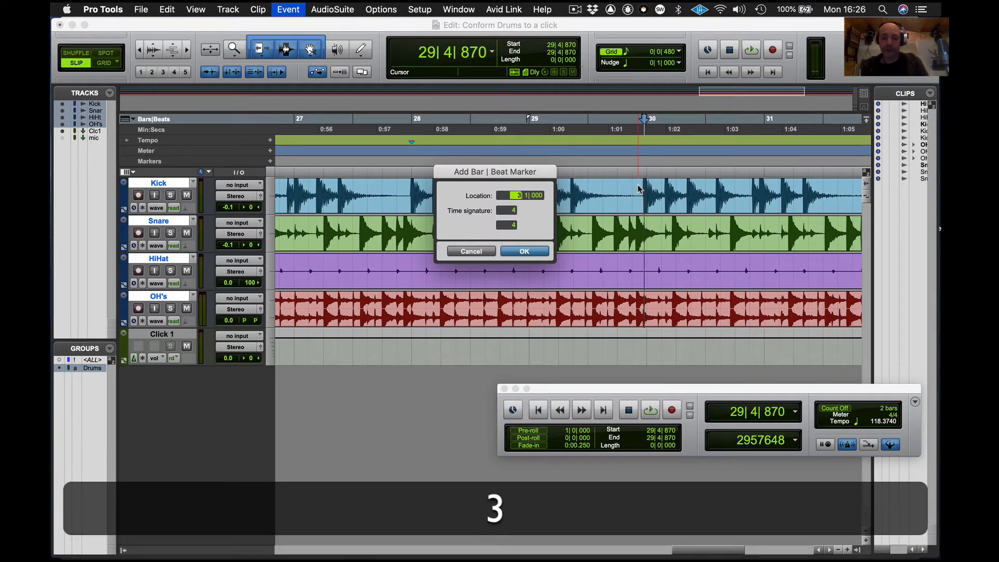
type("0")
key("Return")
- Play to the end and add a Bar|Beat marker at the last kick transient with location 34|1|000
key("space")
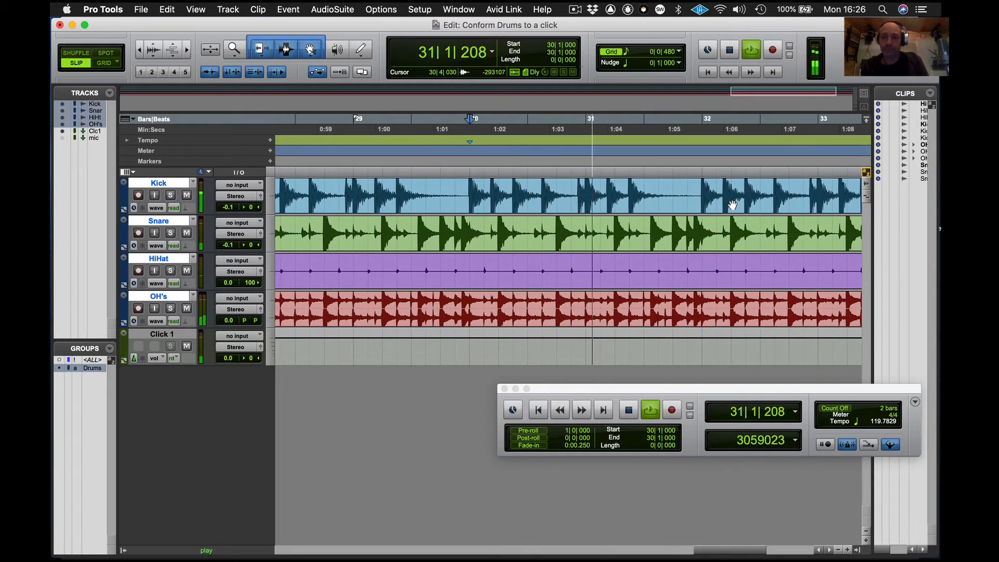
left_click(738, 189)
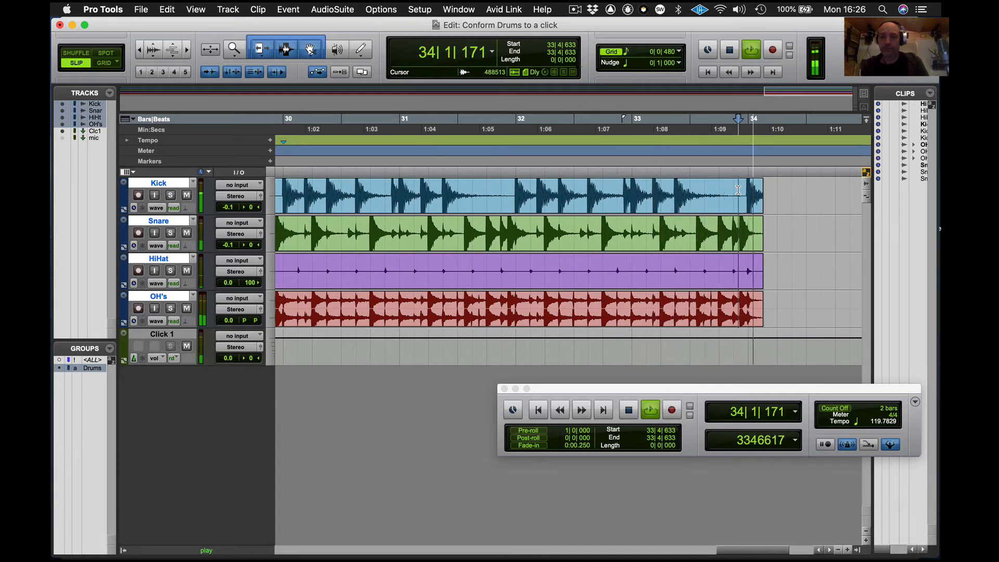
key("Tab")
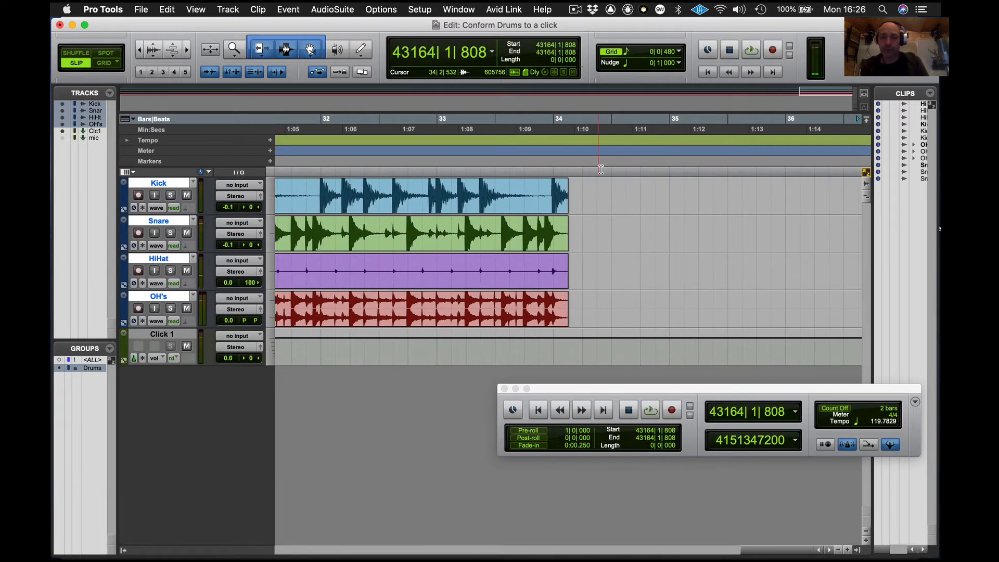
left_click(547, 189)
key("Tab")
key("super+i")
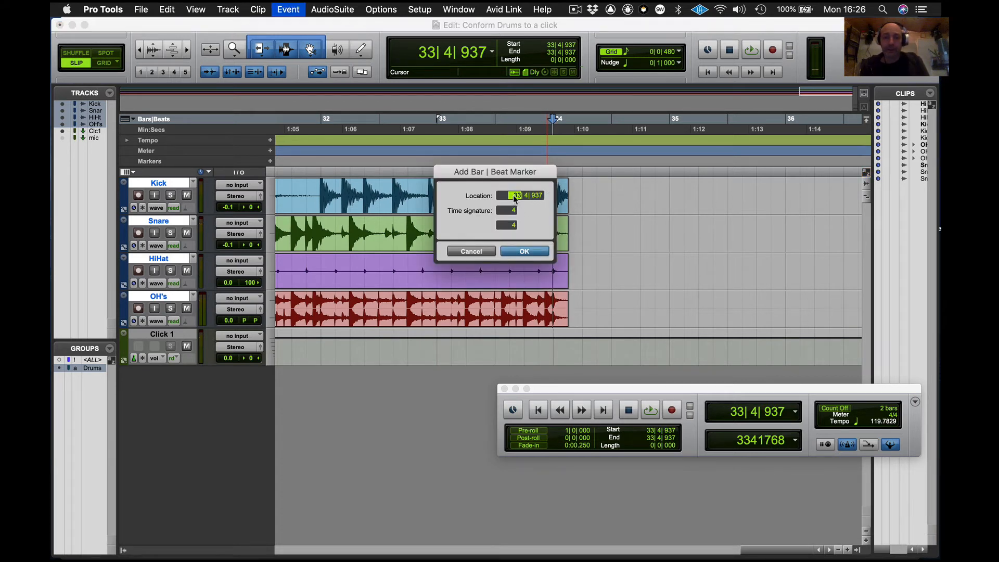
type("34| 1| 000")
key("Return")
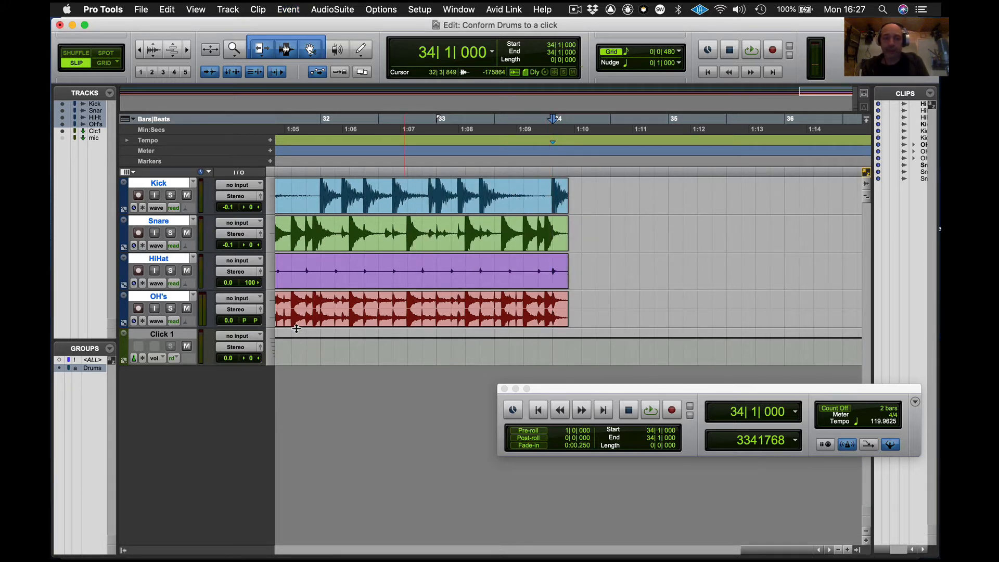
- Split the drum clips at bar 34 and delete the tail after the split
key("super+e")
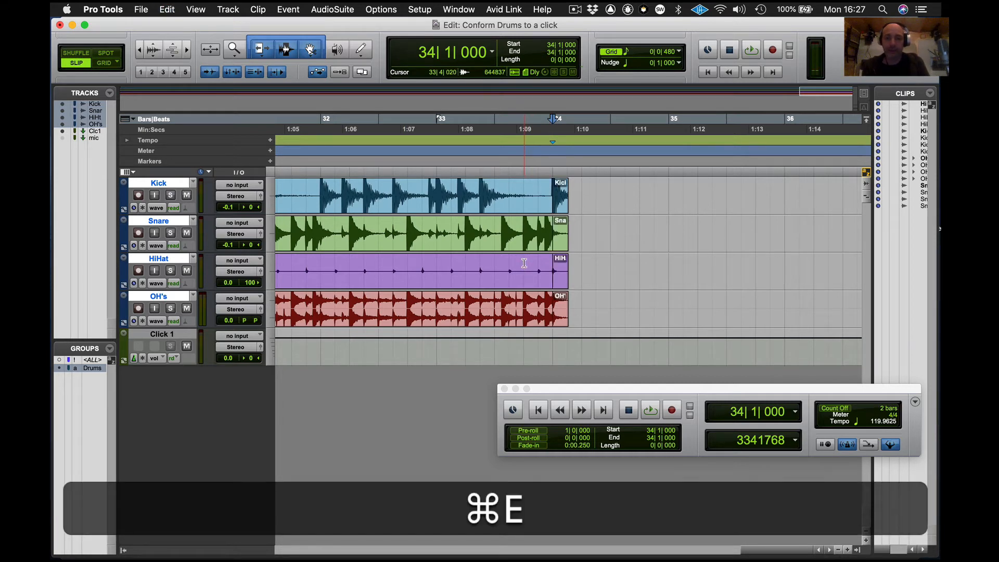
left_click(561, 248)
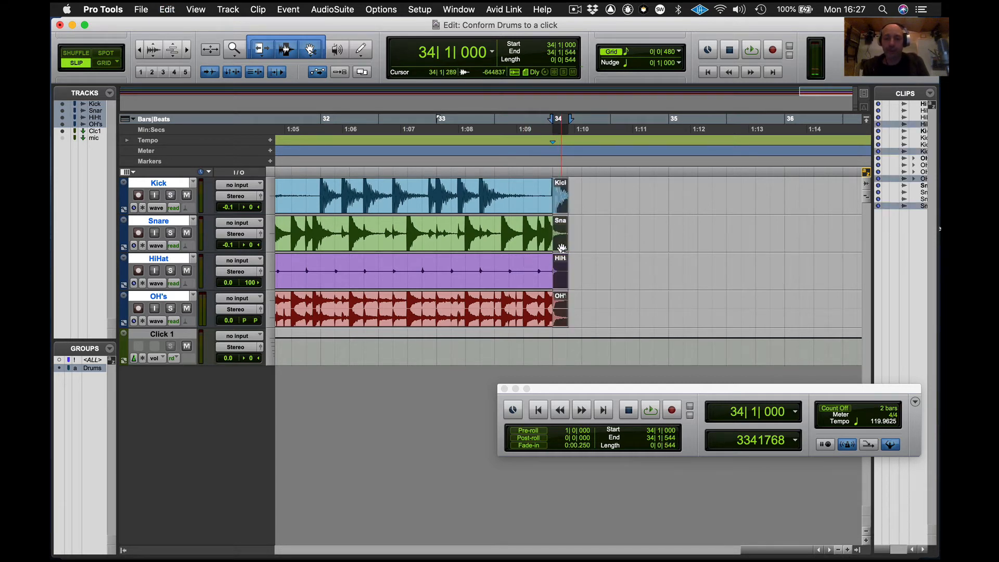
key("Delete")
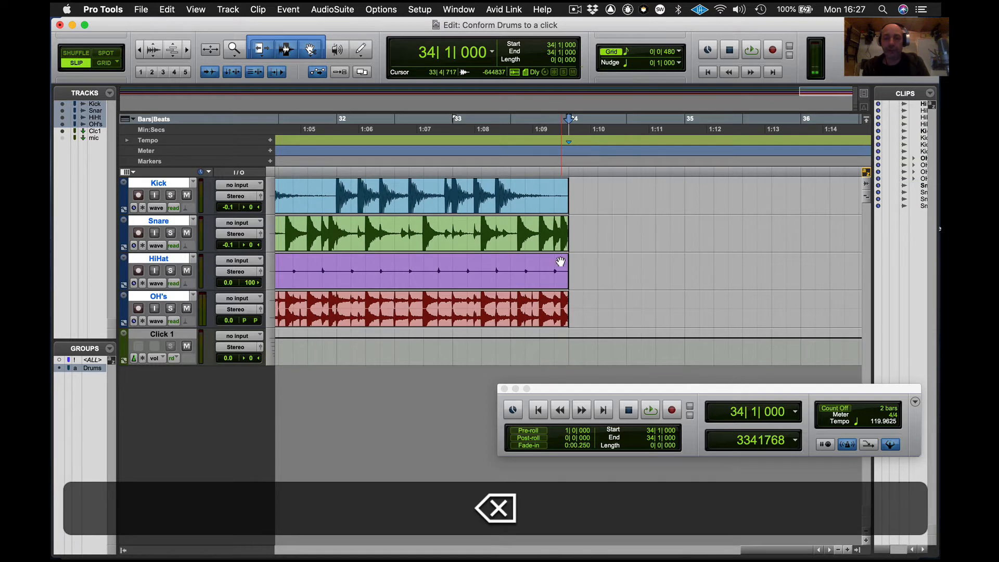
- Review the tempo ruler and markers across the whole drum recording
left_click(546, 293)
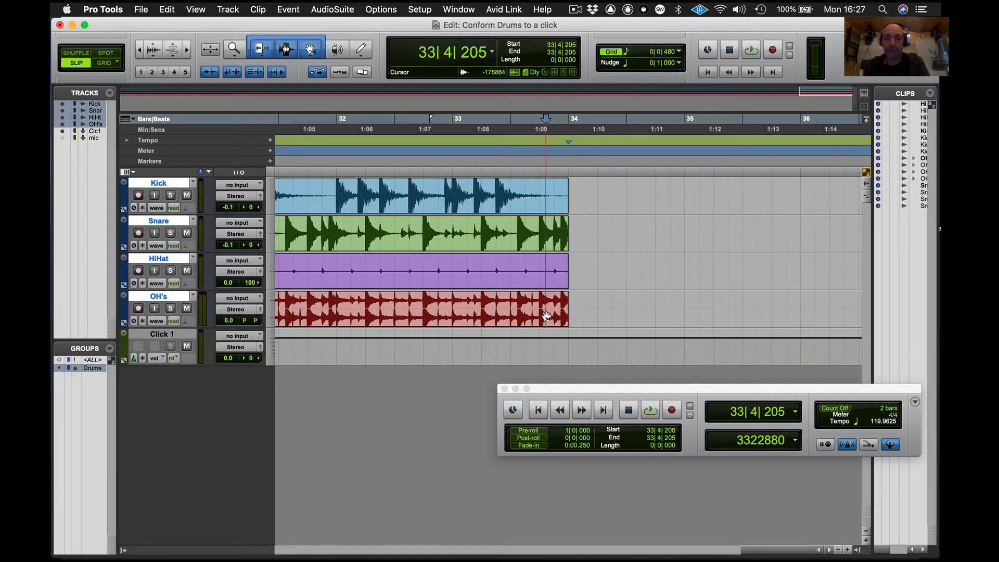
key("Home")
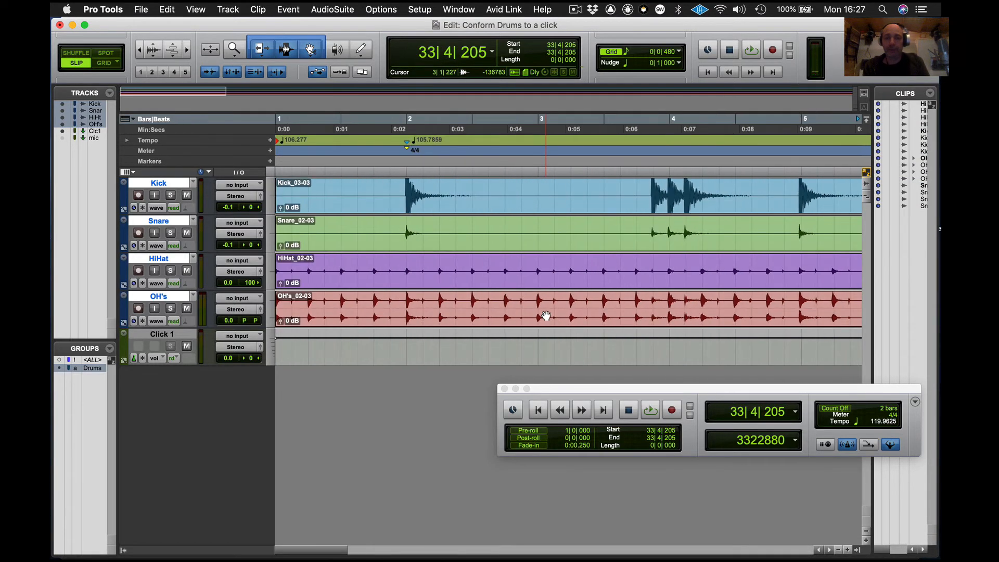
scroll(372, 193, "right", 15)
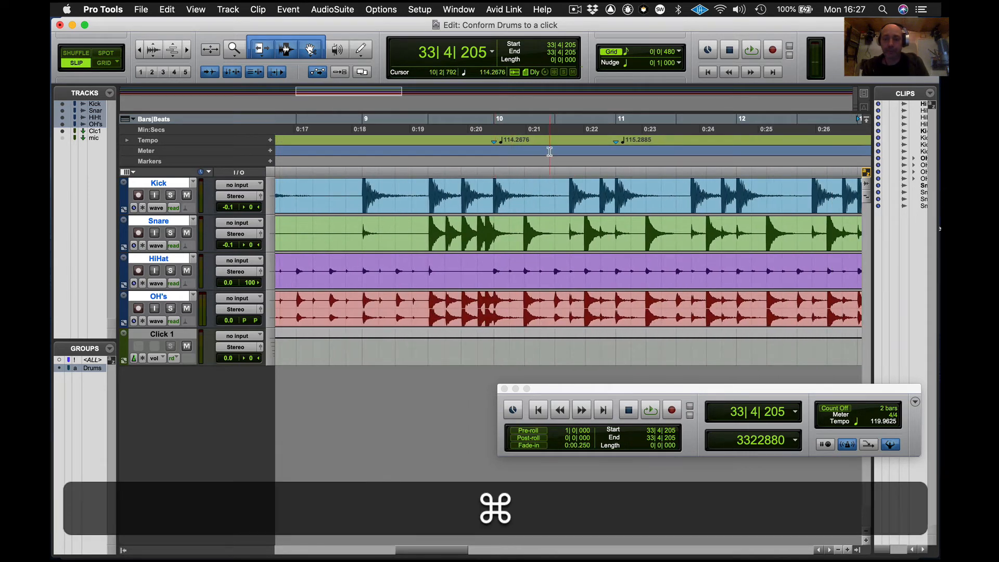
key("super+bracketleft")
scroll(623, 146, "right", 10)
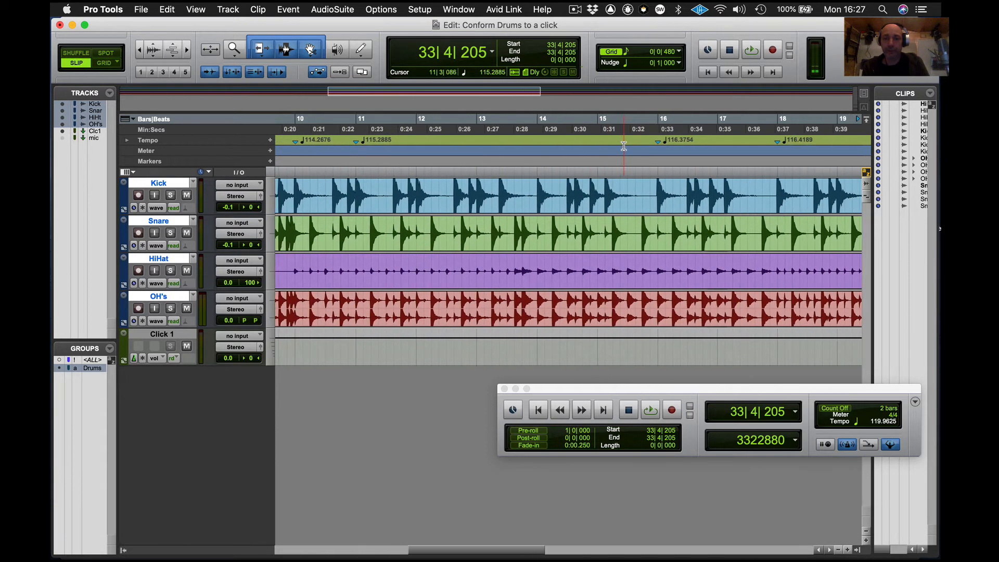
scroll(623, 146, "right", 10)
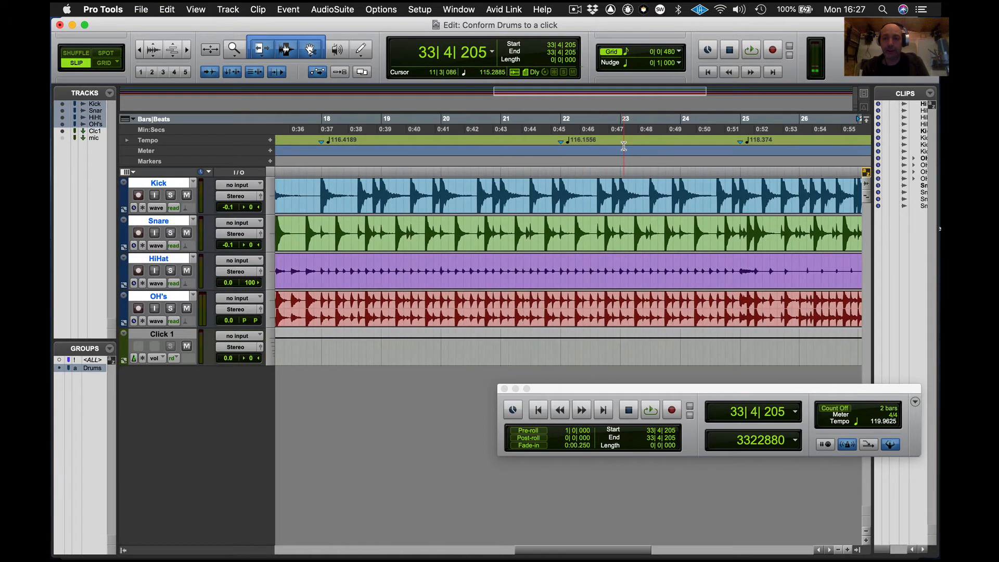
scroll(624, 146, "right", 8)
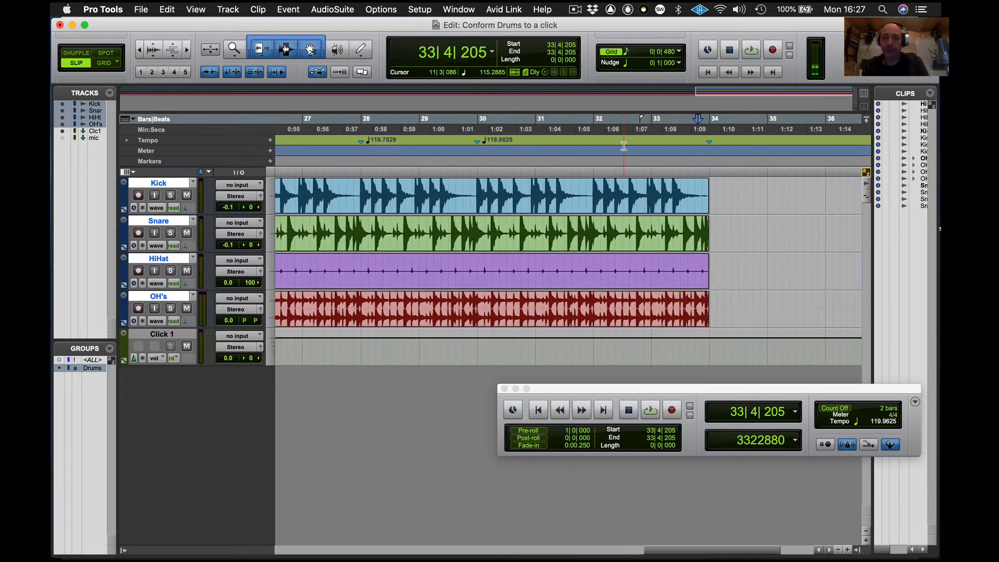
scroll(623, 146, "left", 20)
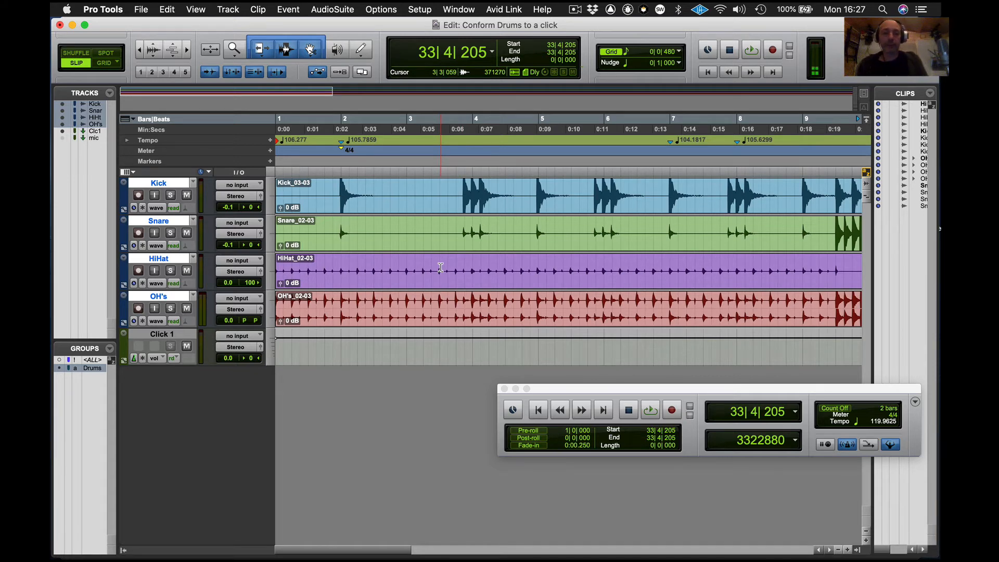
- Select the drum clips from the start to bar 34 and open Beat Detective
left_click(441, 286)
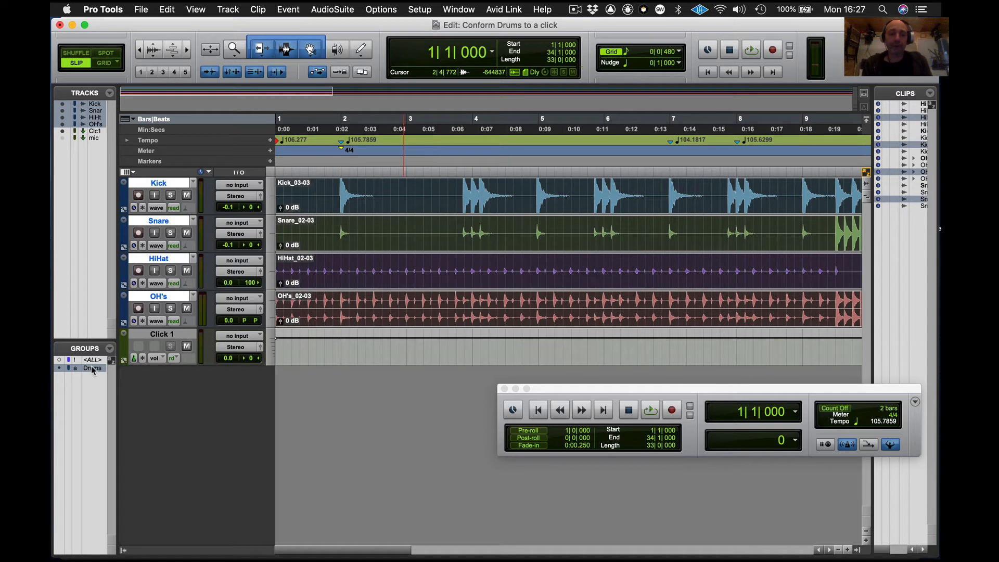
left_click(285, 8)
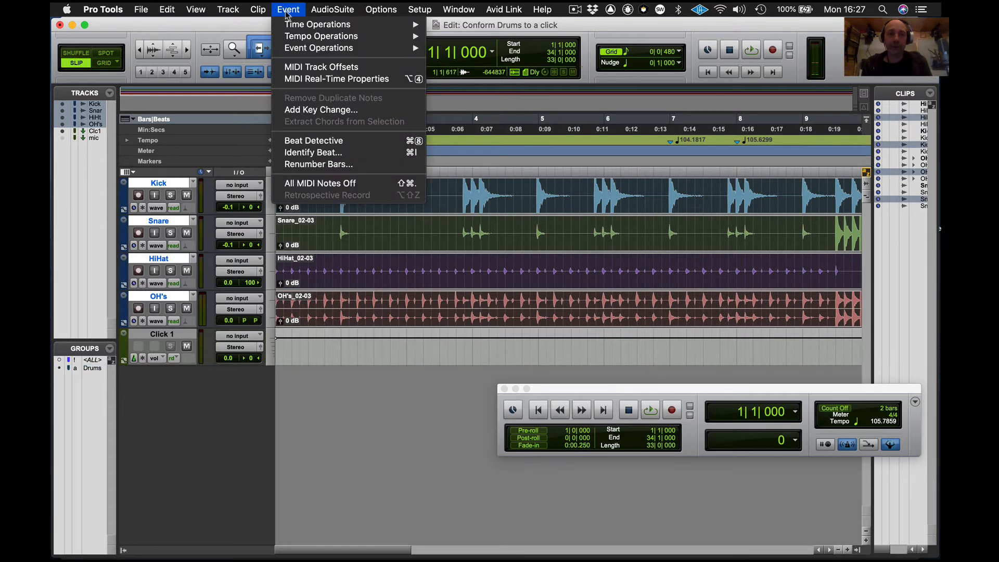
left_click(305, 141)
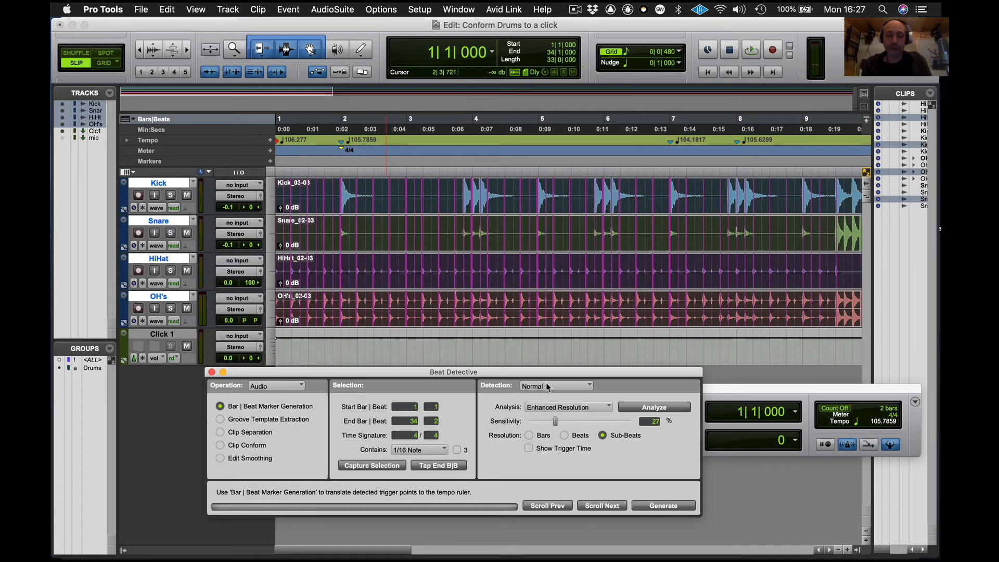
left_click_drag(402, 373, 404, 142)
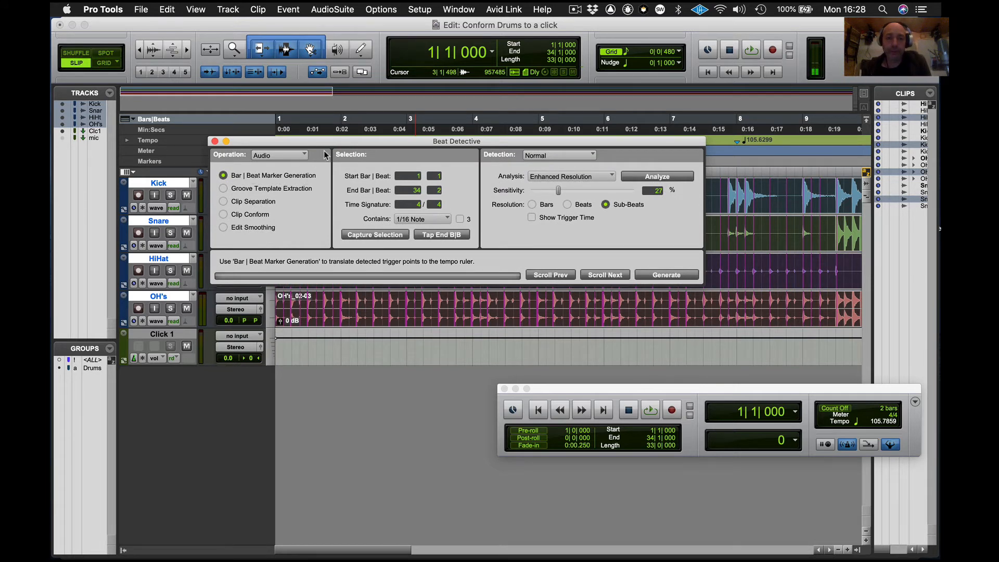
left_click_drag(393, 145, 484, 357)
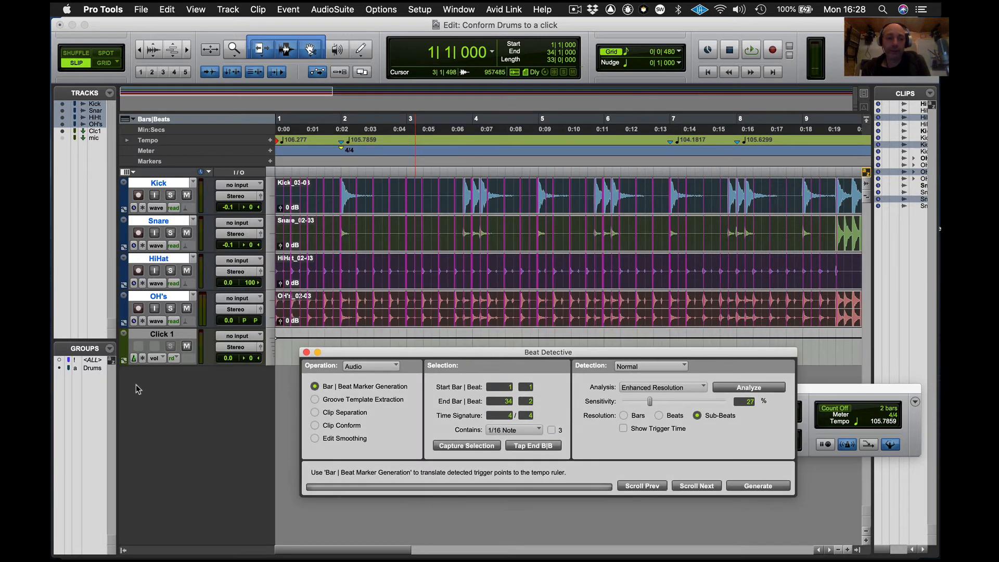
- Select only the Kick clip over the same range and capture the selection in Beat Detective
left_click(319, 295)
left_click(293, 352)
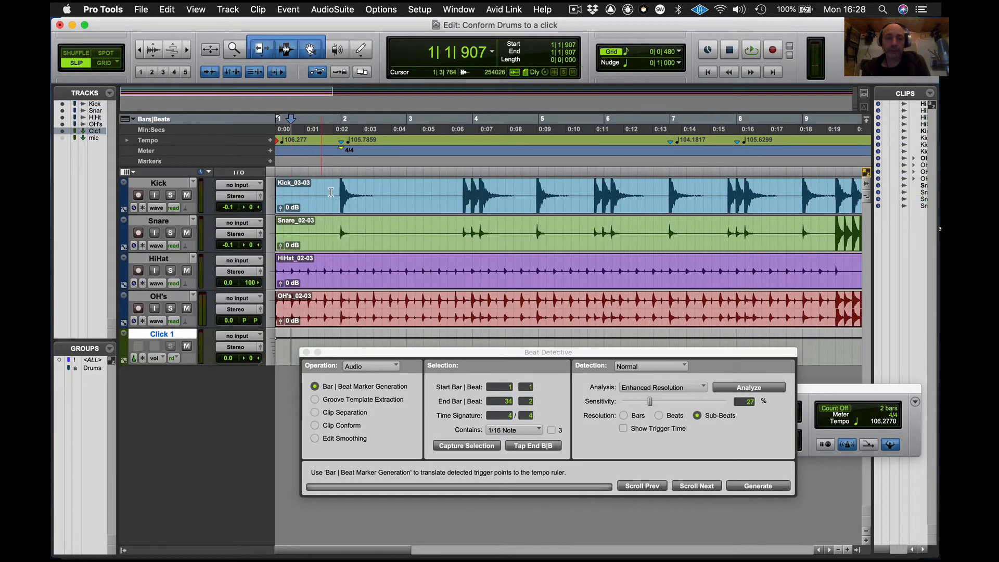
left_click(358, 210)
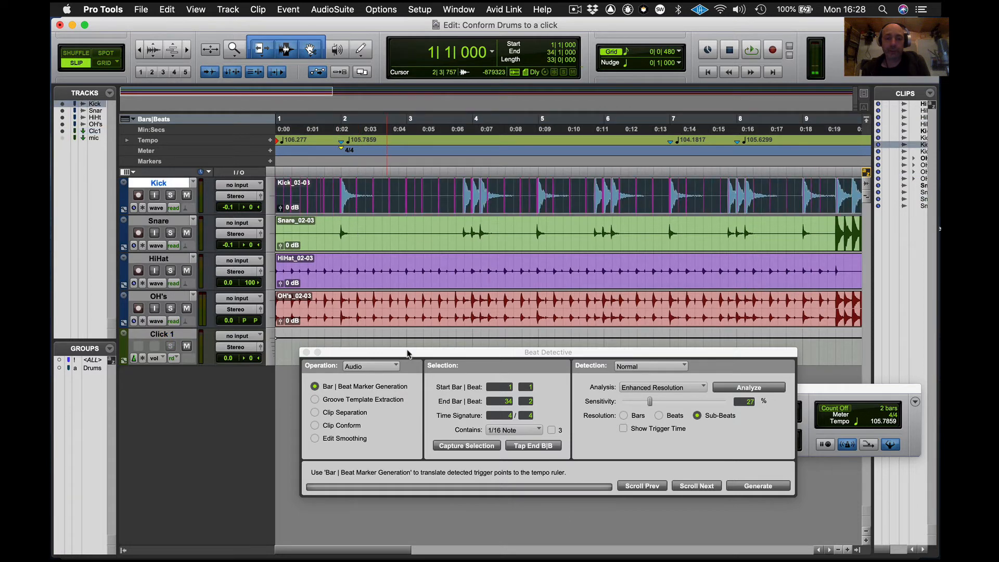
left_click_drag(407, 353, 343, 280)
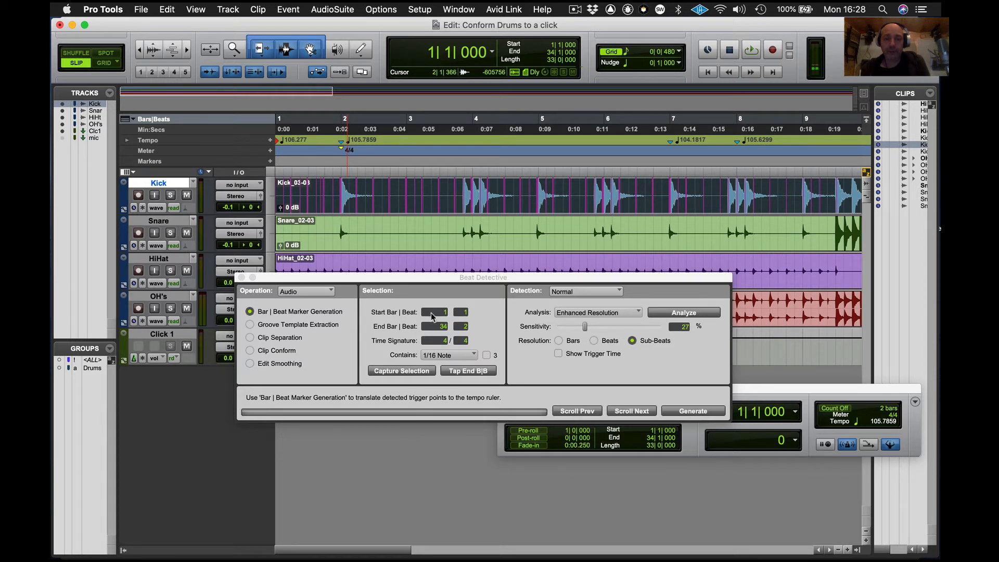
left_click(405, 371)
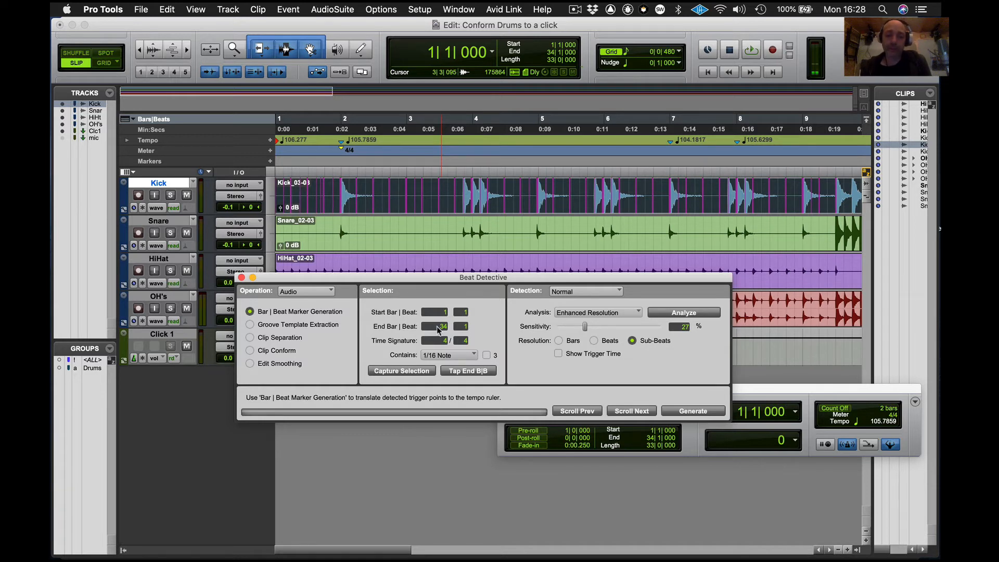
- Analyze the Kick clip with Normal detection, 1/16 Note contents and Enhanced Resolution
left_click(465, 355)
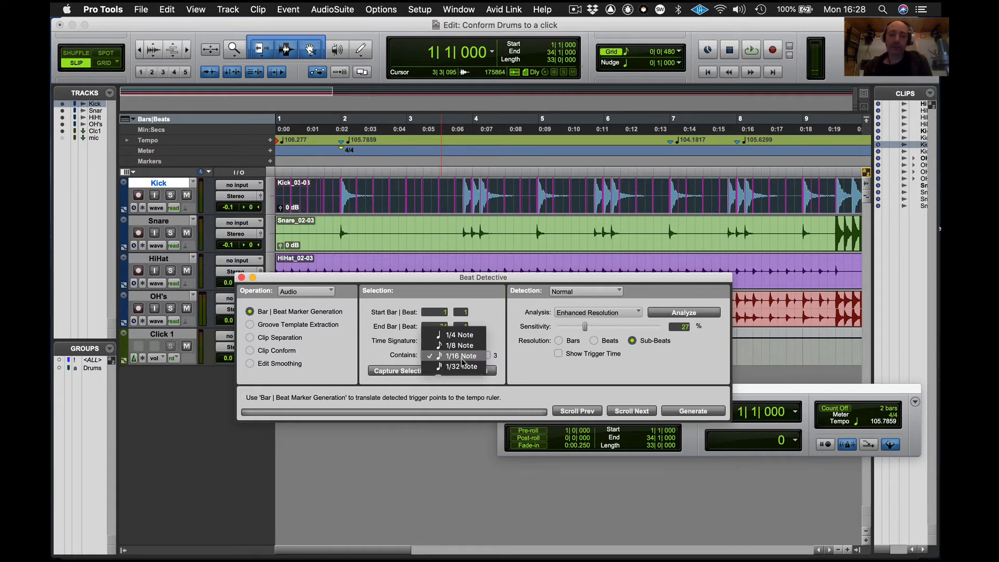
left_click(464, 356)
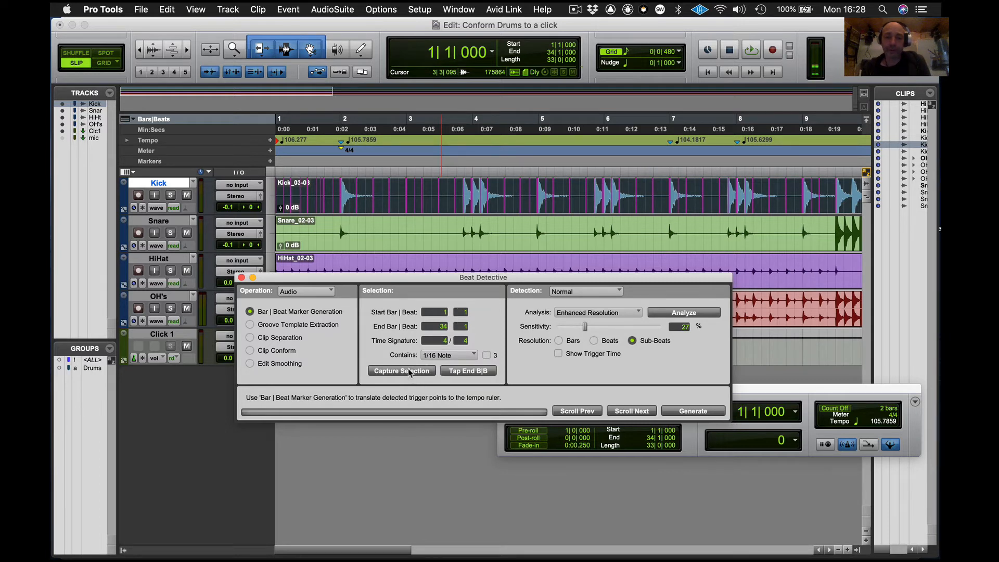
left_click(606, 294)
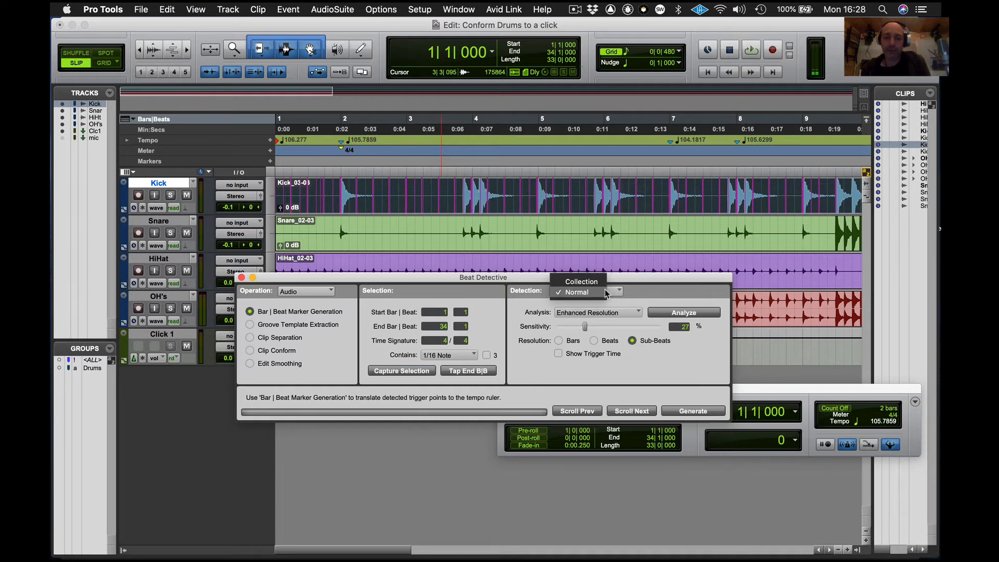
left_click(602, 283)
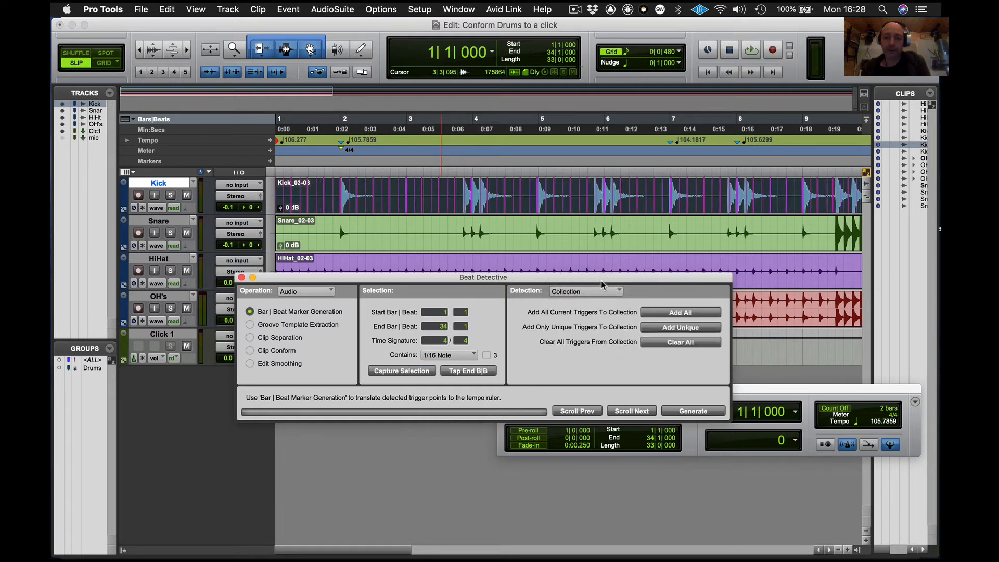
left_click(604, 296)
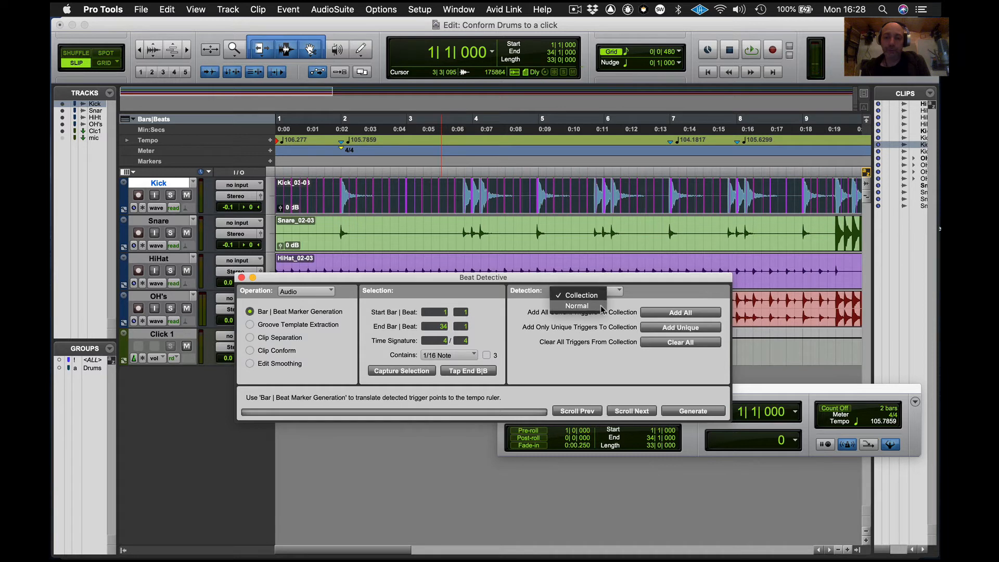
left_click(602, 307)
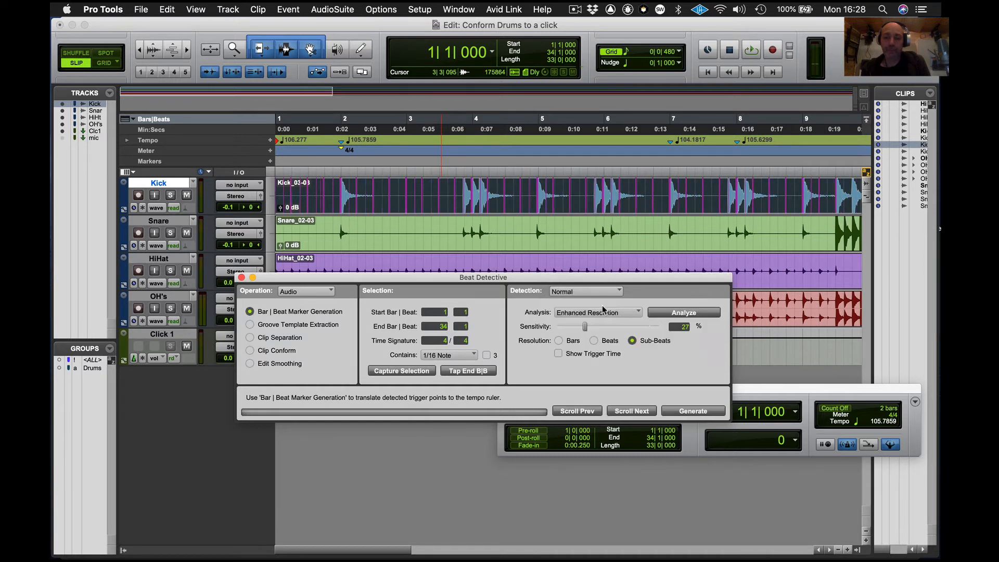
left_click(683, 312)
left_click(684, 313)
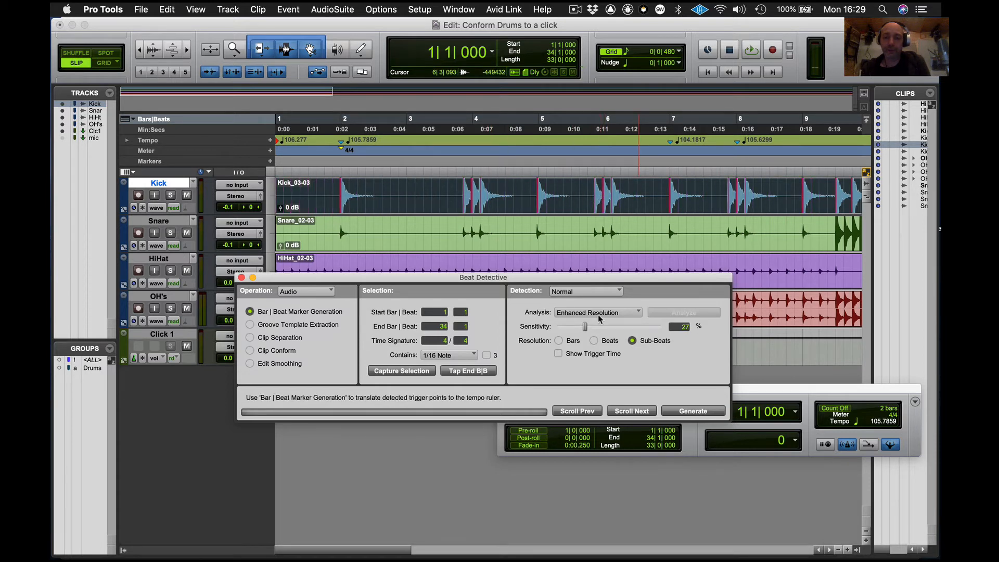
- Lower the Kick detection sensitivity to 17% and review the detected triggers along the clip
mouse_move(585, 326)
left_mouse_down()
mouse_move(560, 326)
mouse_move(575, 327)
left_mouse_up()
left_click_drag(593, 326, 571, 326)
scroll(616, 204, "right", 10)
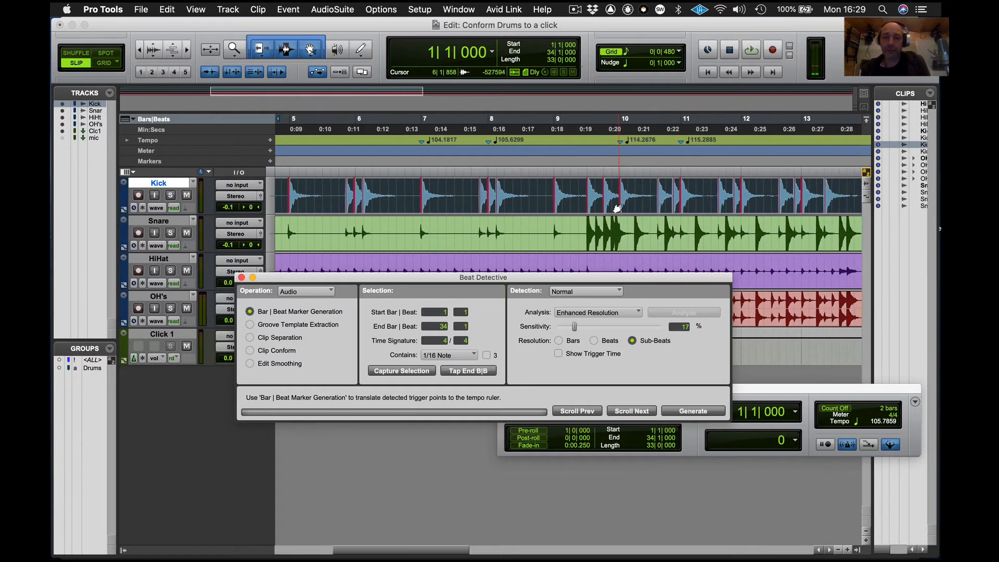
scroll(616, 208, "right", 5)
scroll(617, 208, "right", 3)
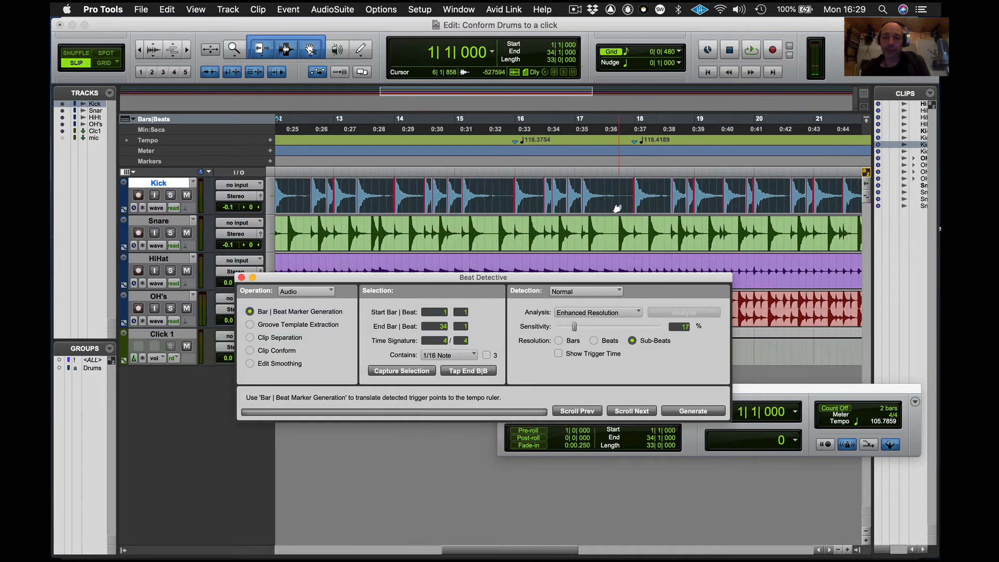
scroll(617, 208, "right", 6)
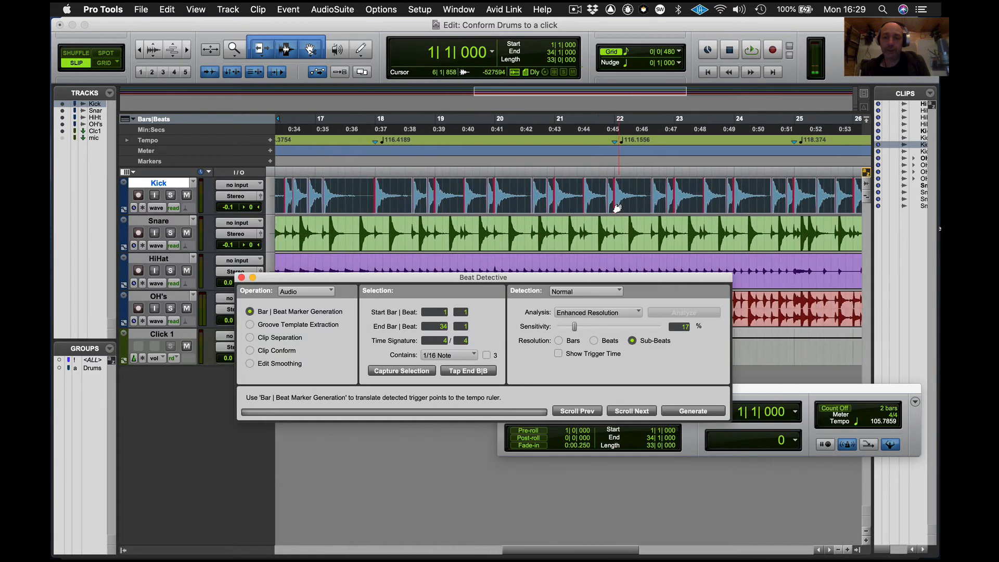
scroll(617, 208, "right", 5)
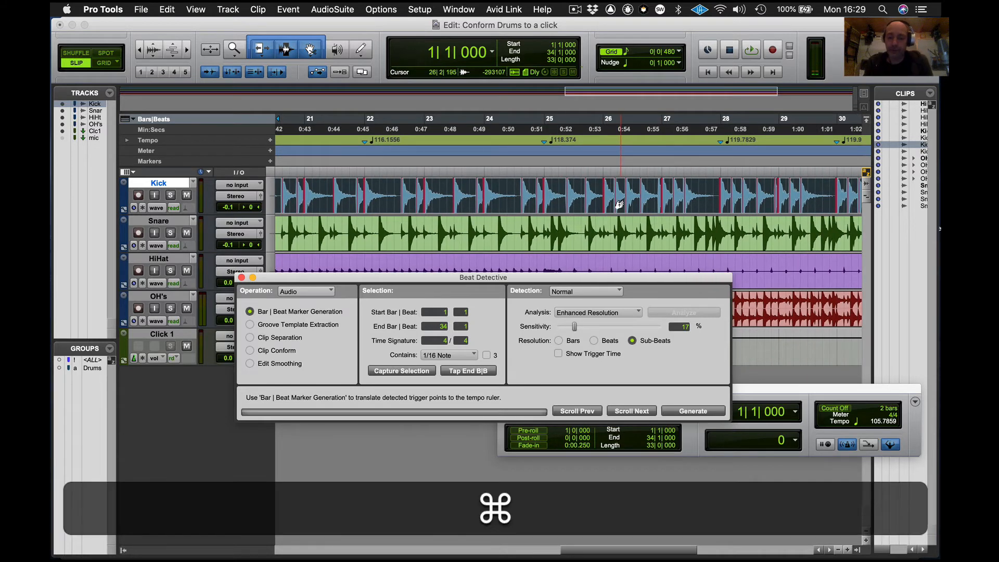
- Raise the Kick detection sensitivity to 19% while checking the triggers through bar 31
key("super+bracketright")
key("super+bracketright")
scroll(619, 204, "right", 3)
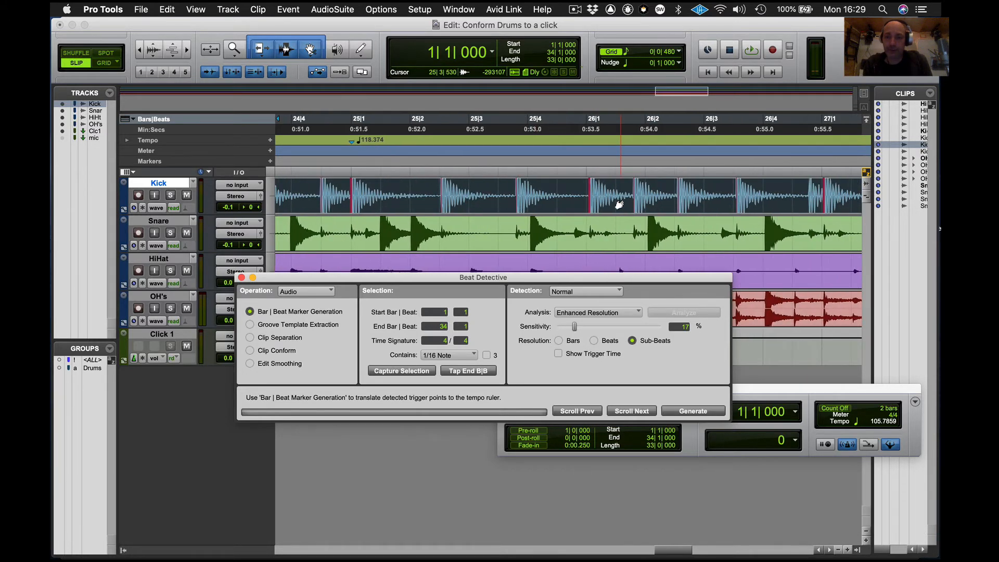
scroll(619, 204, "right", 1)
scroll(619, 204, "right", 2)
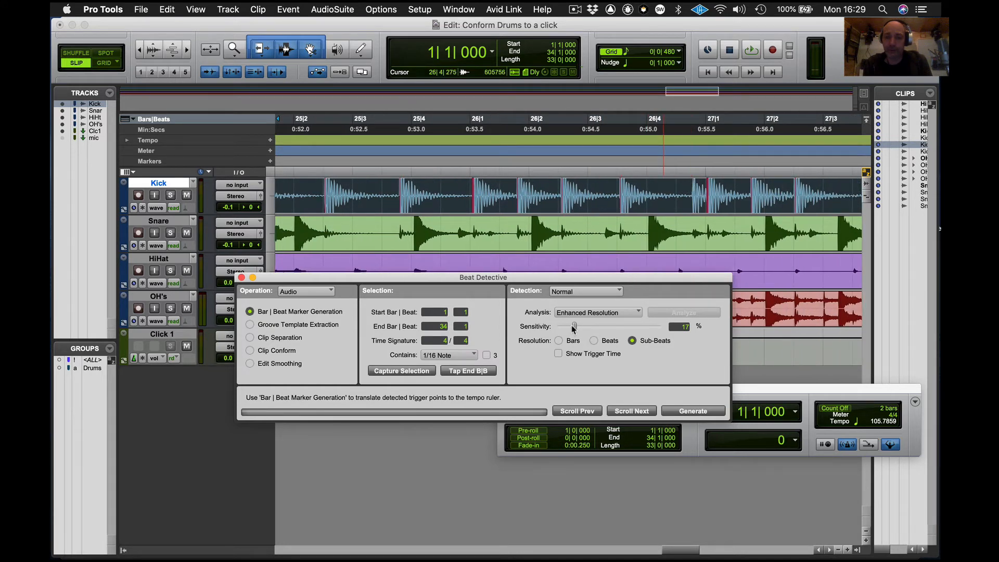
left_click_drag(575, 326, 578, 327)
scroll(684, 197, "right", 4)
scroll(684, 196, "right", 5)
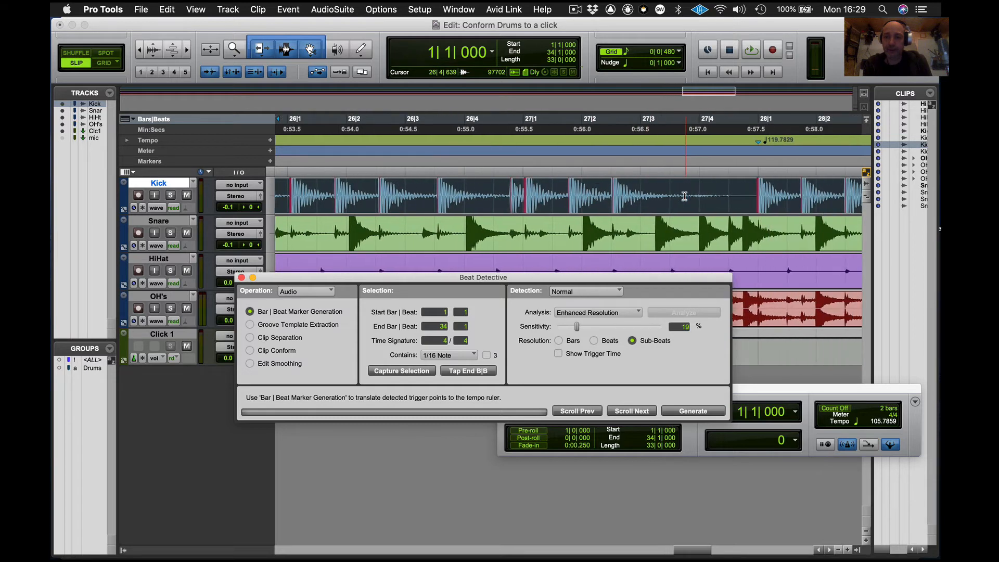
scroll(683, 196, "right", 4)
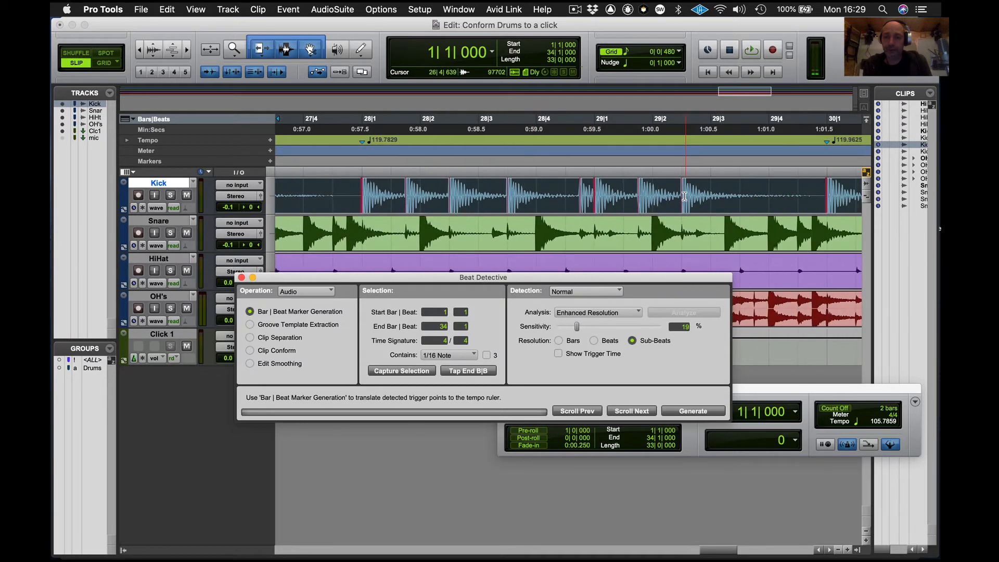
scroll(684, 196, "right", 7)
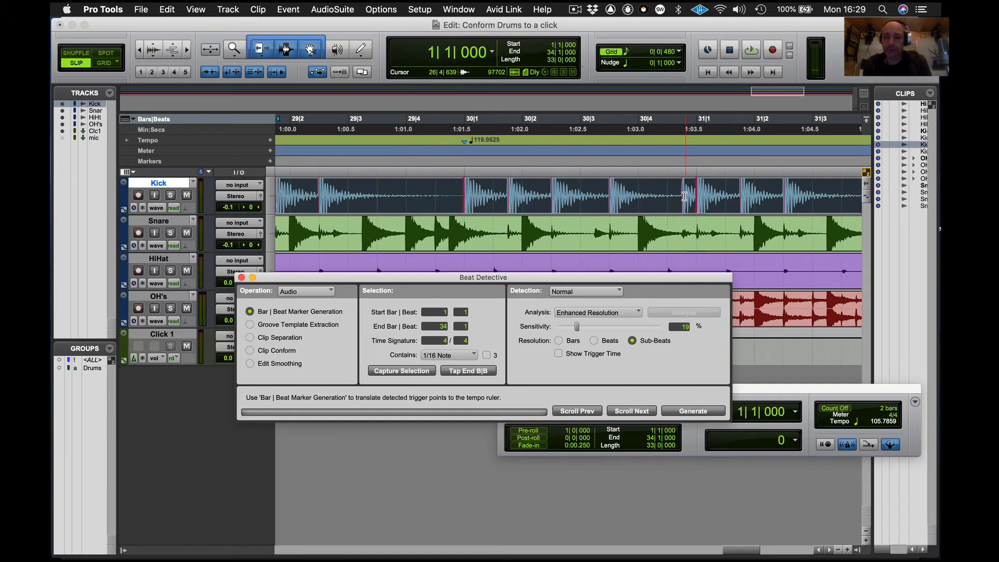
key("super+bracketleft")
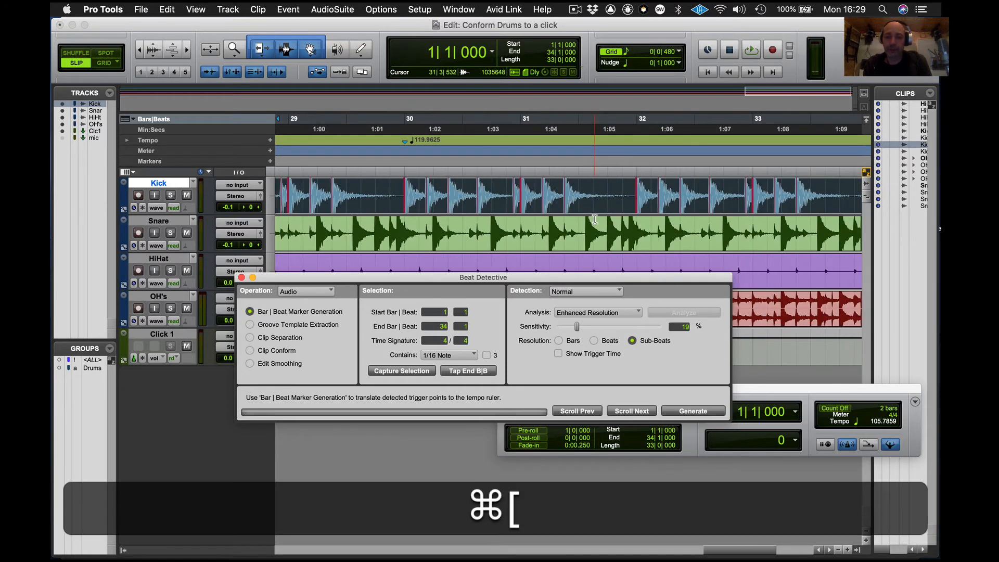
- Switch detection to Collection and add all current Kick triggers to the collection
left_click(598, 292)
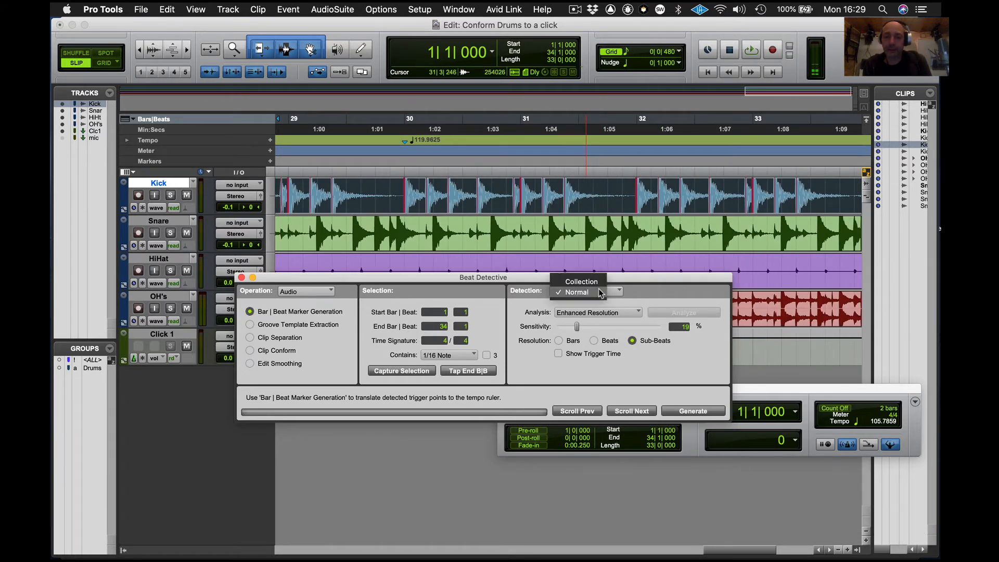
left_click(597, 282)
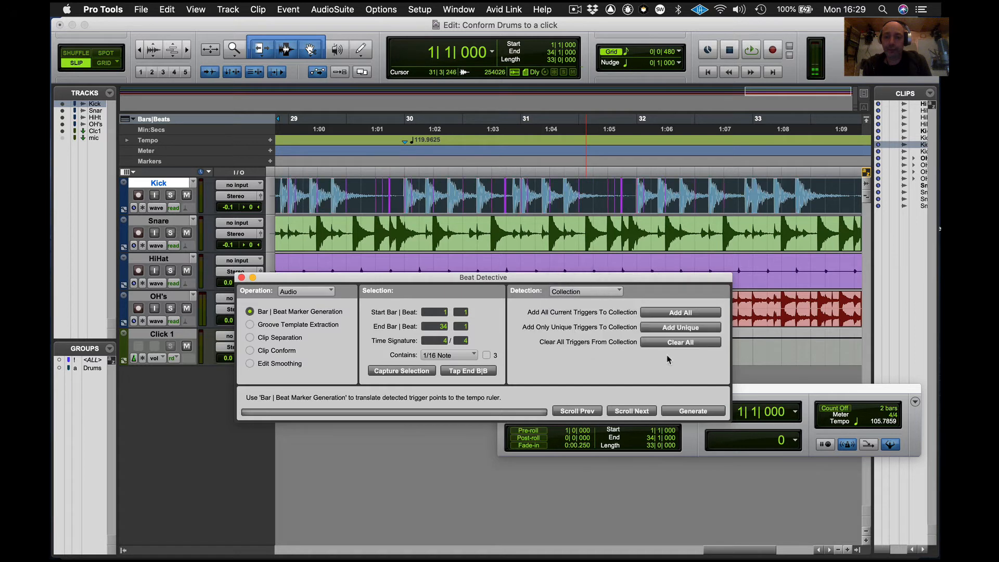
left_click(671, 314)
left_click(679, 342)
left_click(676, 313)
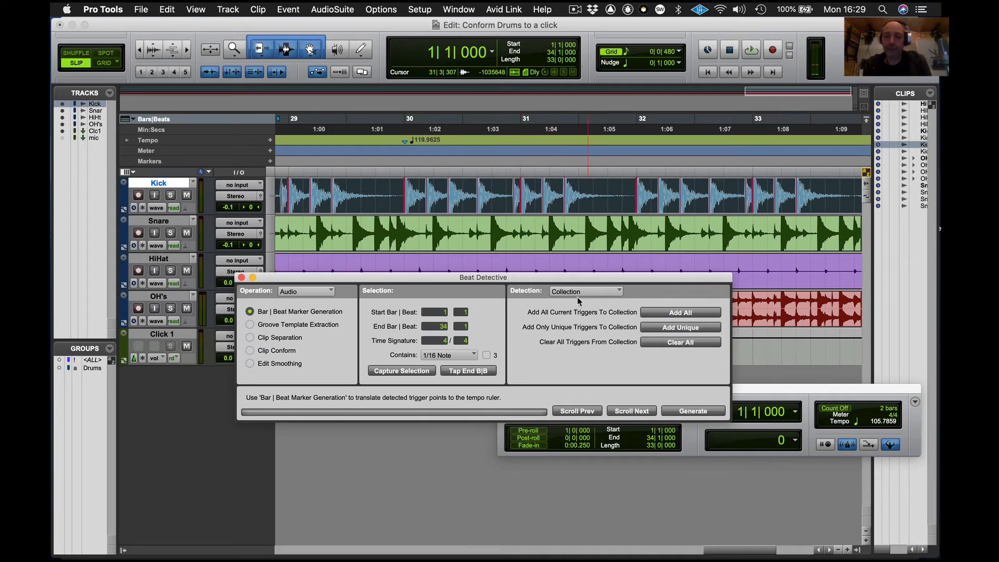
- Select the HiHat clip over the same range and switch detection back to Normal
left_click_drag(576, 279, 621, 362)
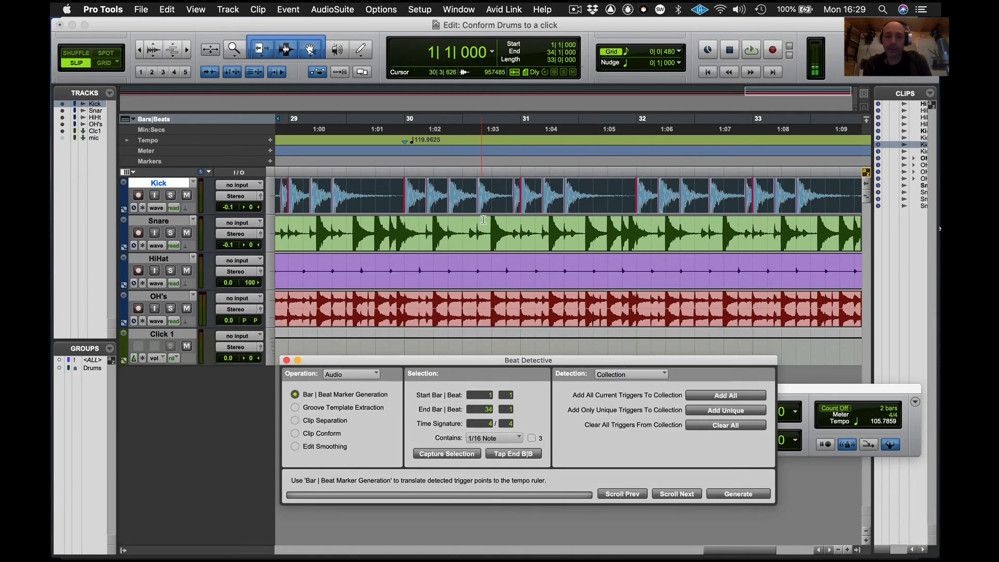
left_click(496, 247)
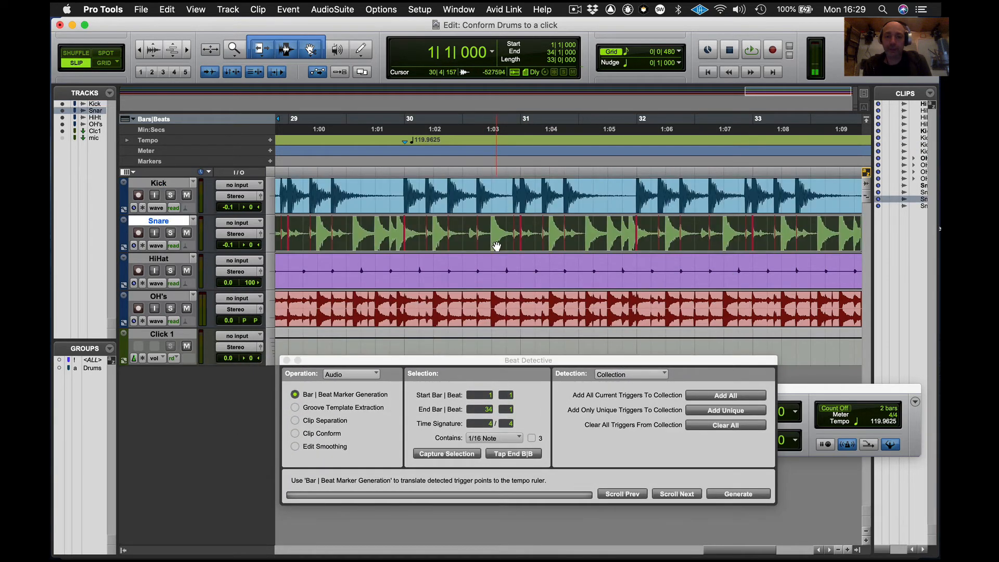
left_click(504, 280)
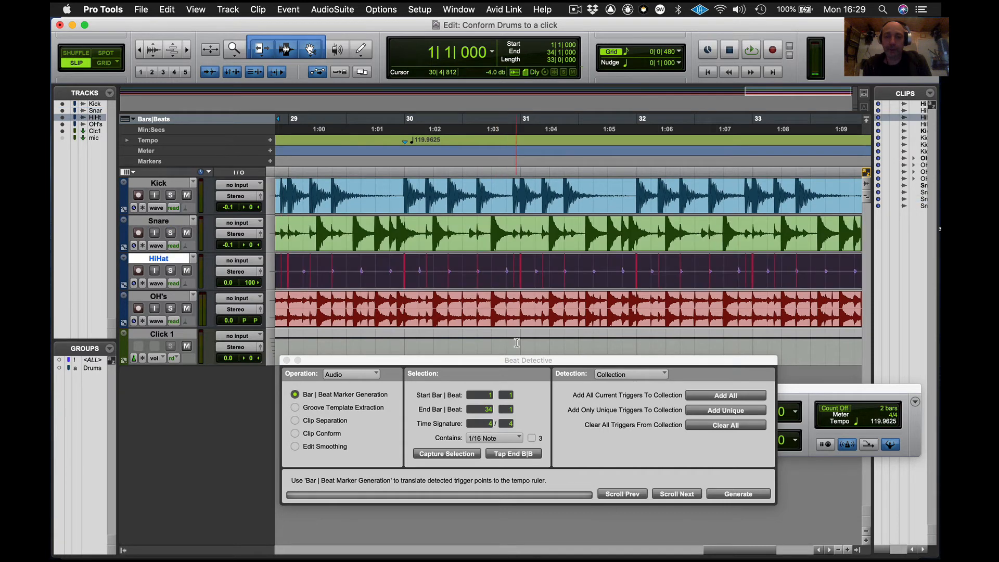
left_click_drag(528, 360, 495, 295)
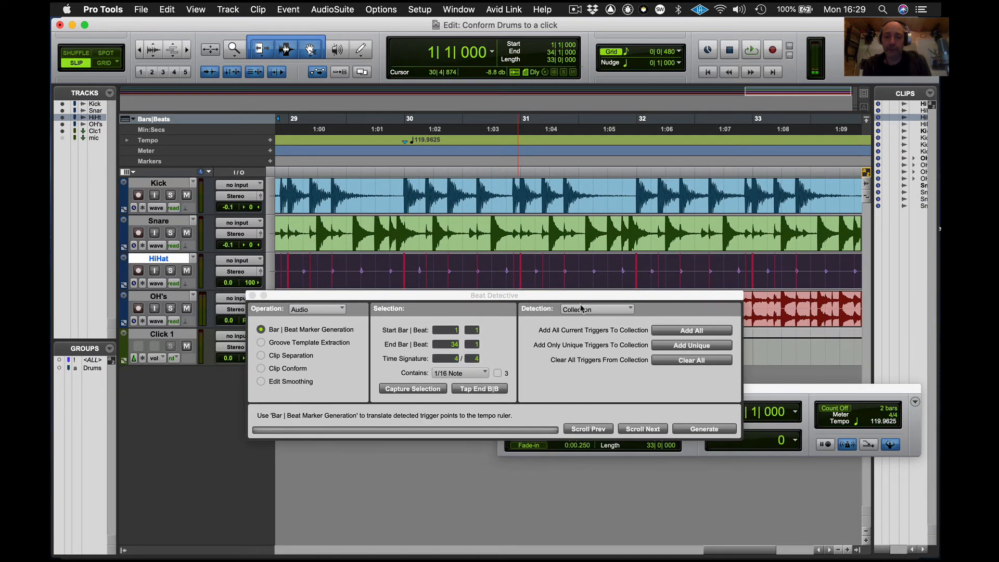
left_click(609, 310)
left_click(588, 324)
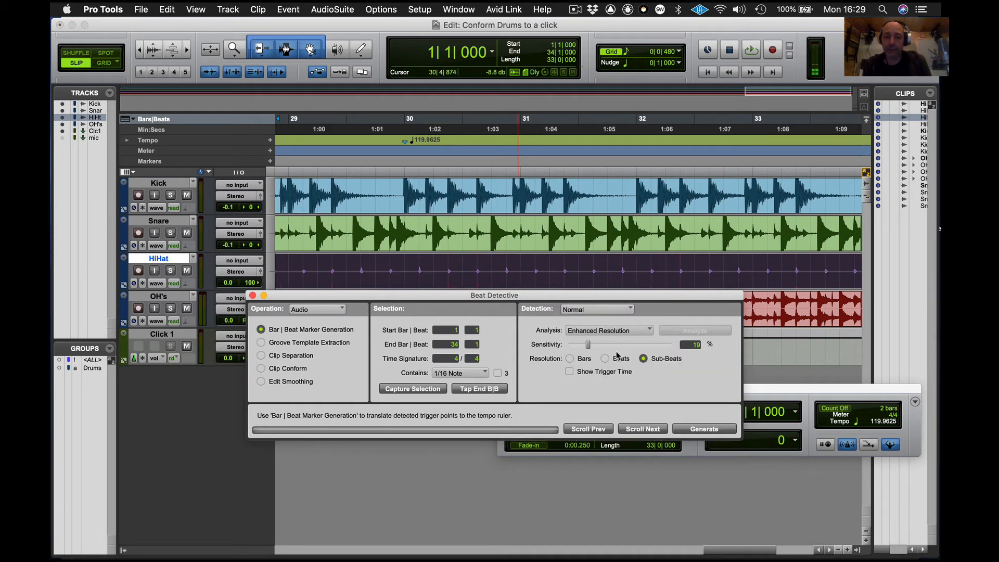
- Set the HiHat detection sensitivity to 28% and review its triggers around bars 23 to 27
left_click_drag(587, 344, 593, 345)
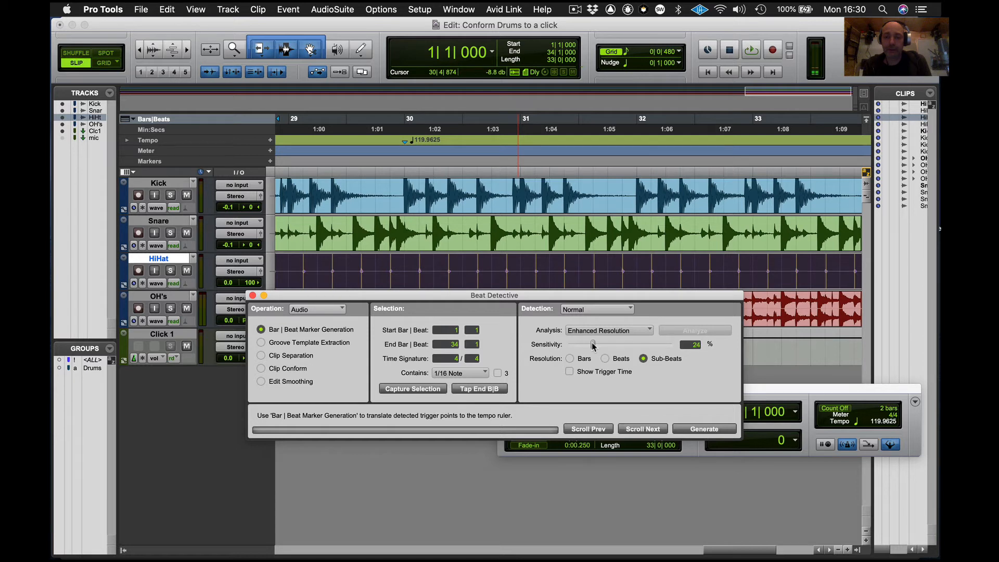
scroll(629, 275, "right", 10)
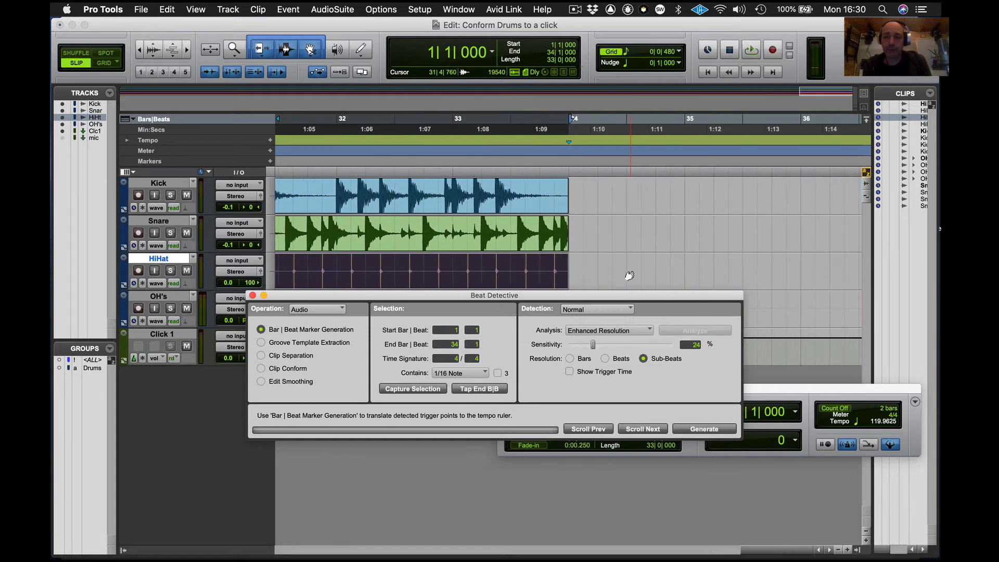
scroll(628, 275, "left", 20)
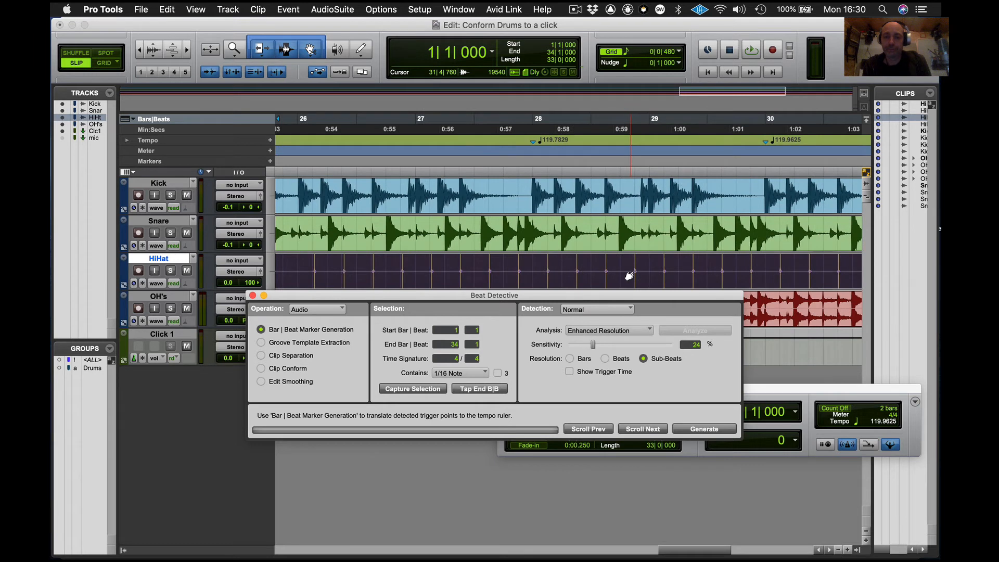
scroll(629, 276, "left", 10)
scroll(628, 276, "left", 2)
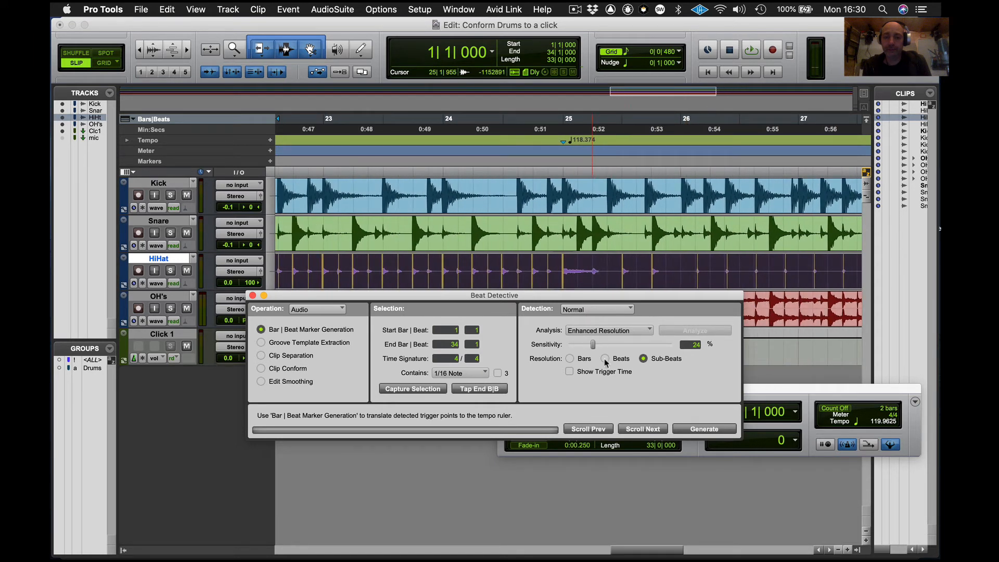
left_click_drag(593, 344, 598, 346)
key("alt")
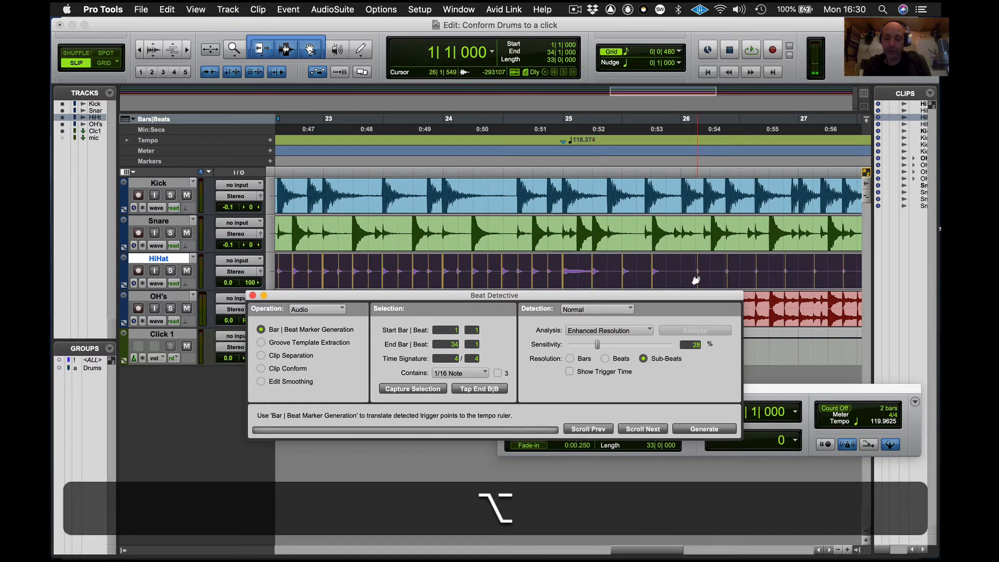
left_click(696, 280, "alt")
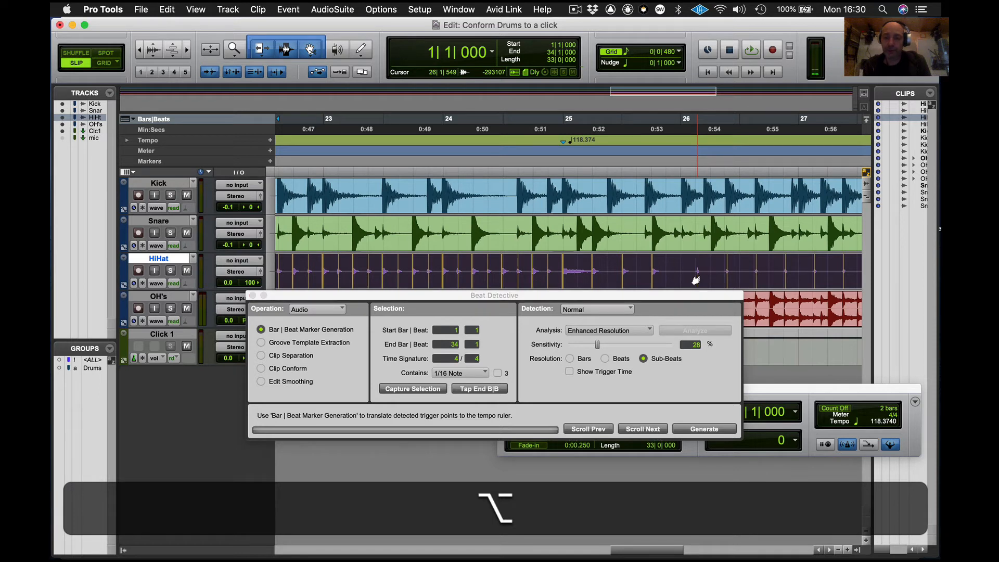
key("super+z")
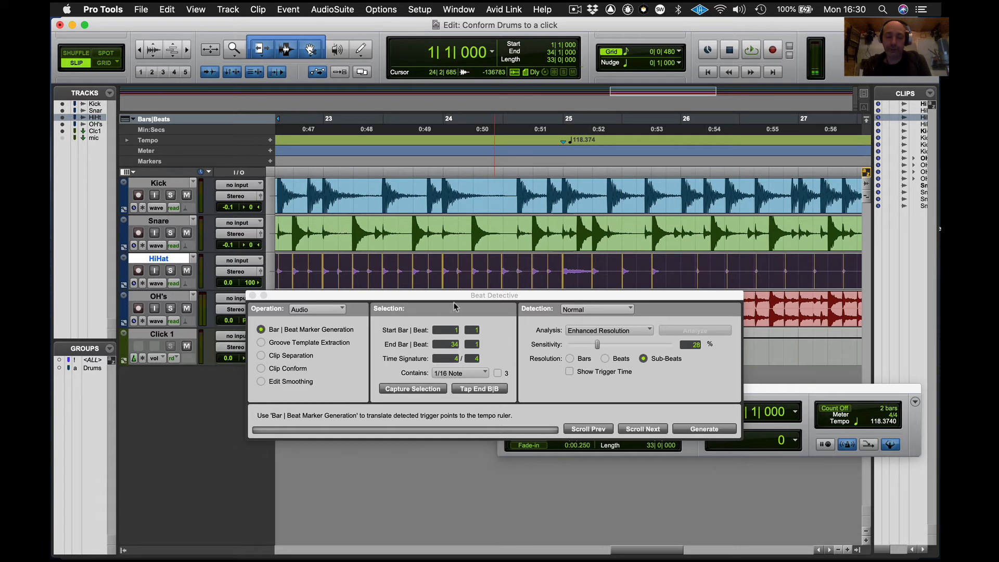
- Switch detection to Collection and add only the unique HiHat triggers to the collection
left_click_drag(447, 298, 415, 318)
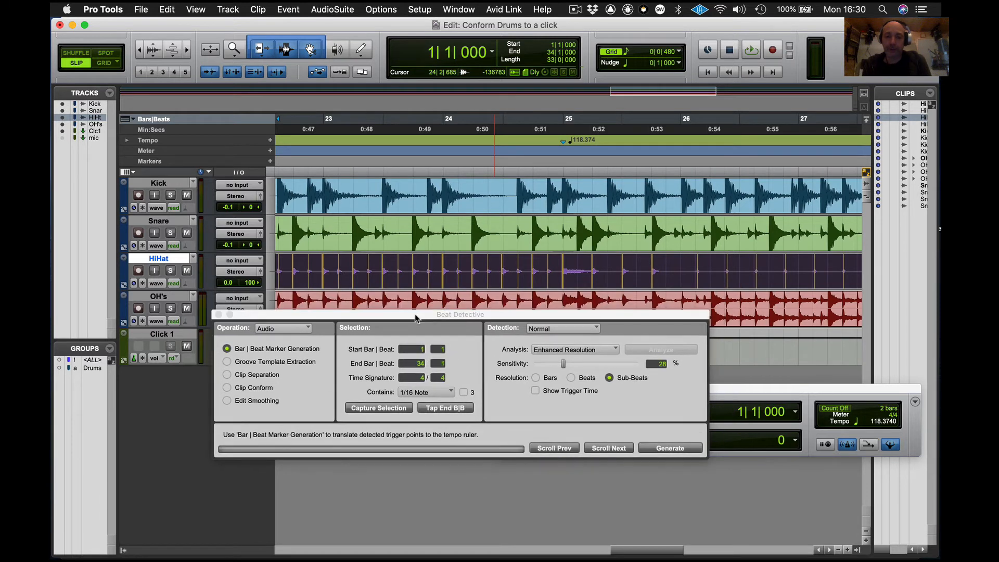
left_click(576, 332)
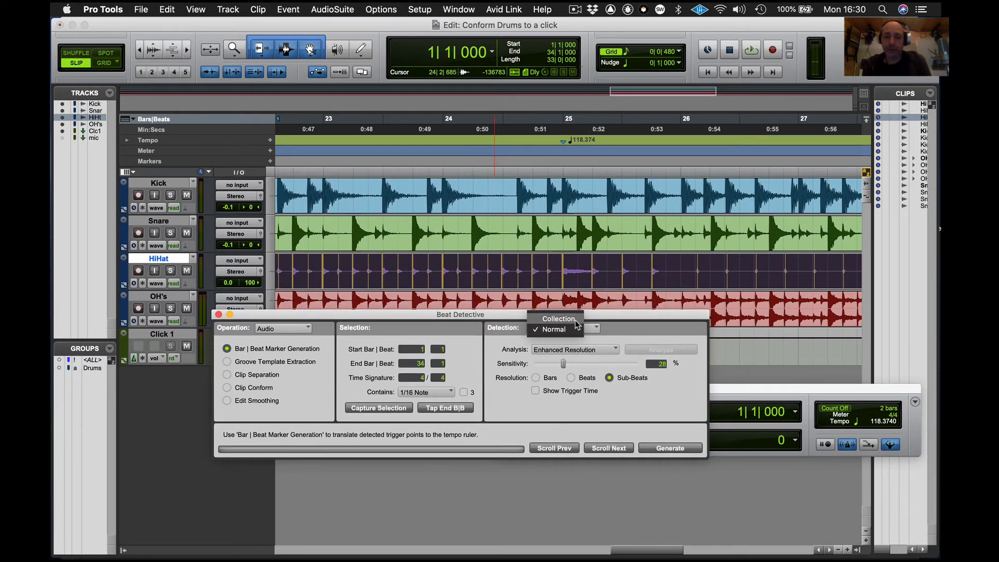
left_click(575, 324)
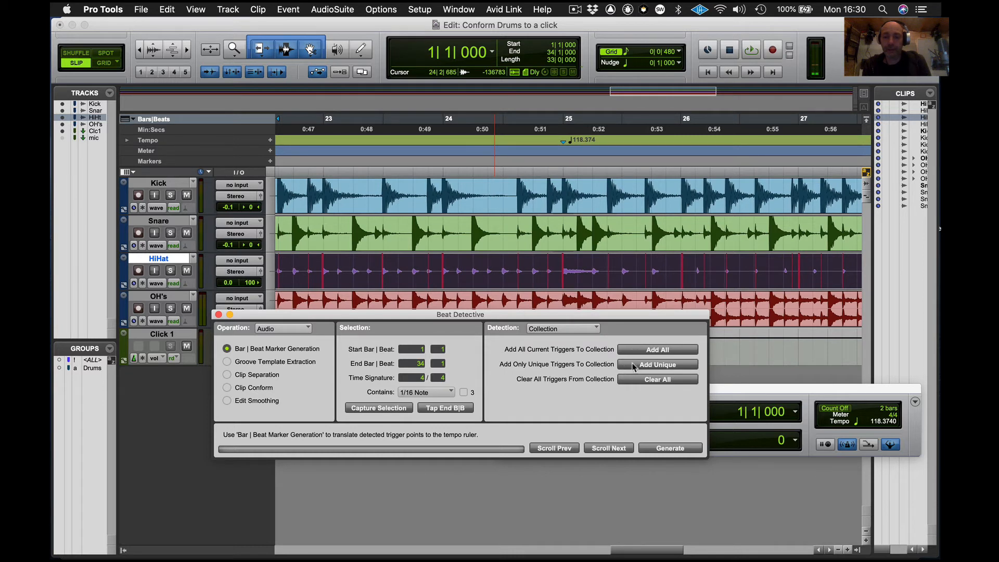
left_click(635, 365)
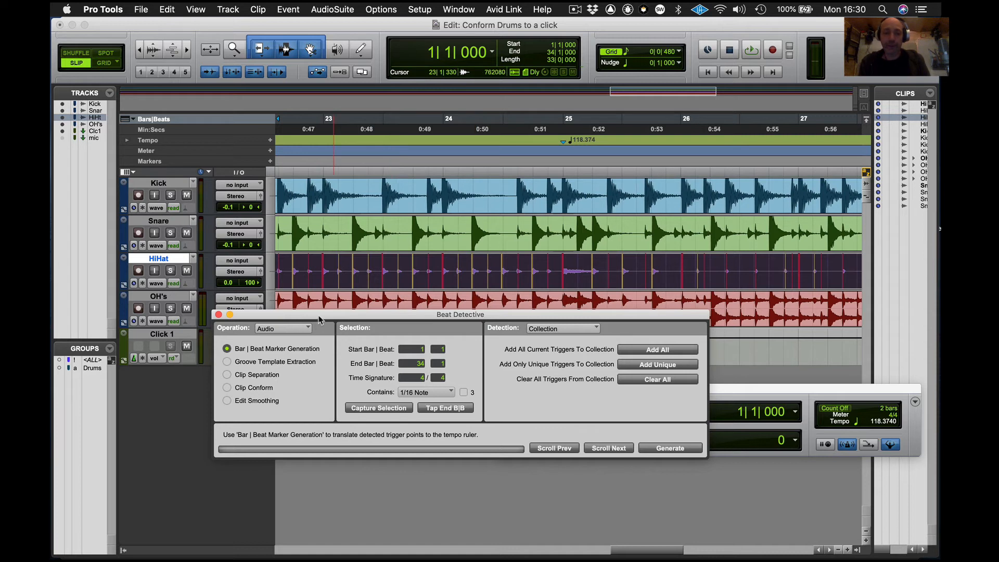
- Generate the Bar|Beat markers from the collection, preserving sample position for tick-based tracks
left_click_drag(320, 318, 310, 296)
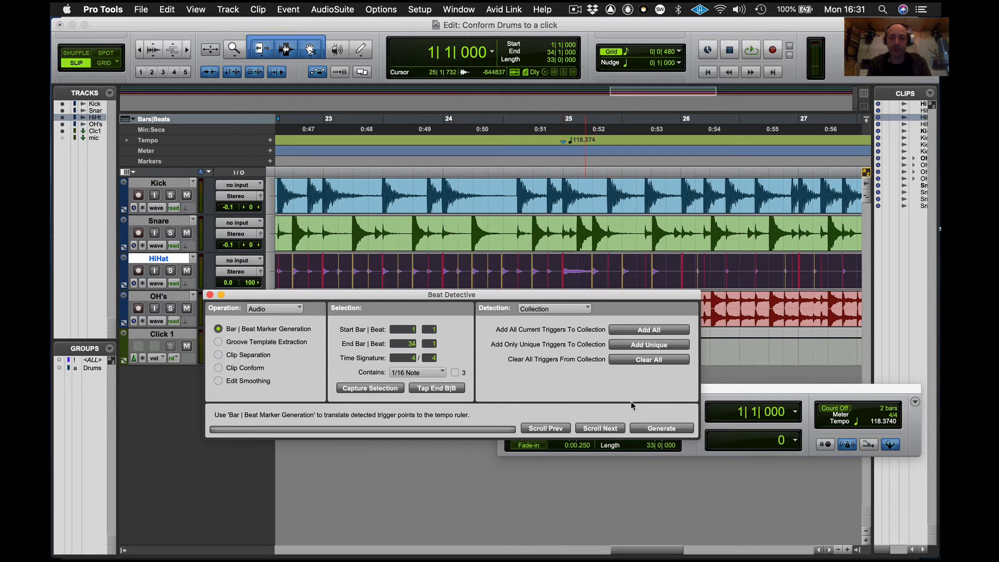
left_click(655, 430)
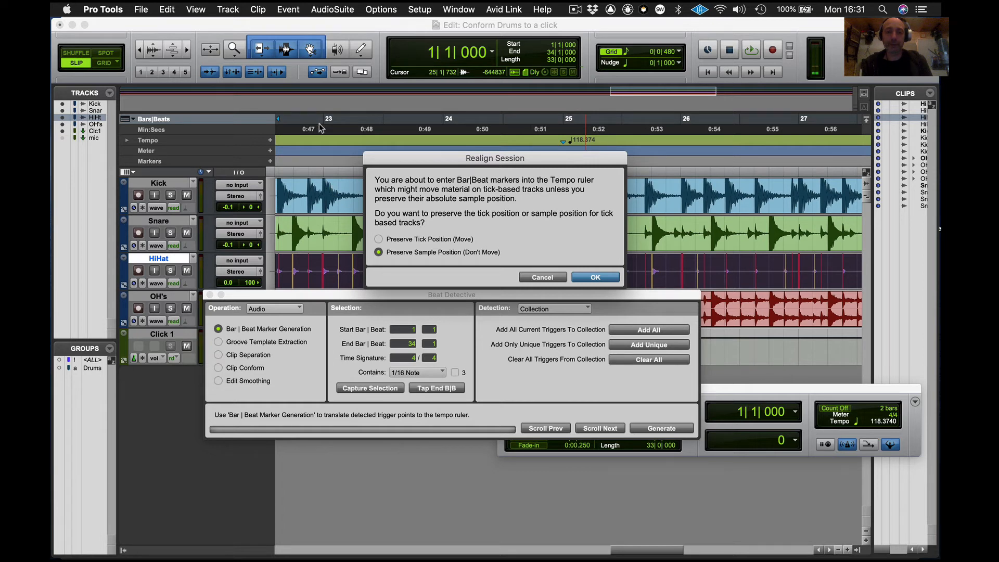
left_click(595, 277)
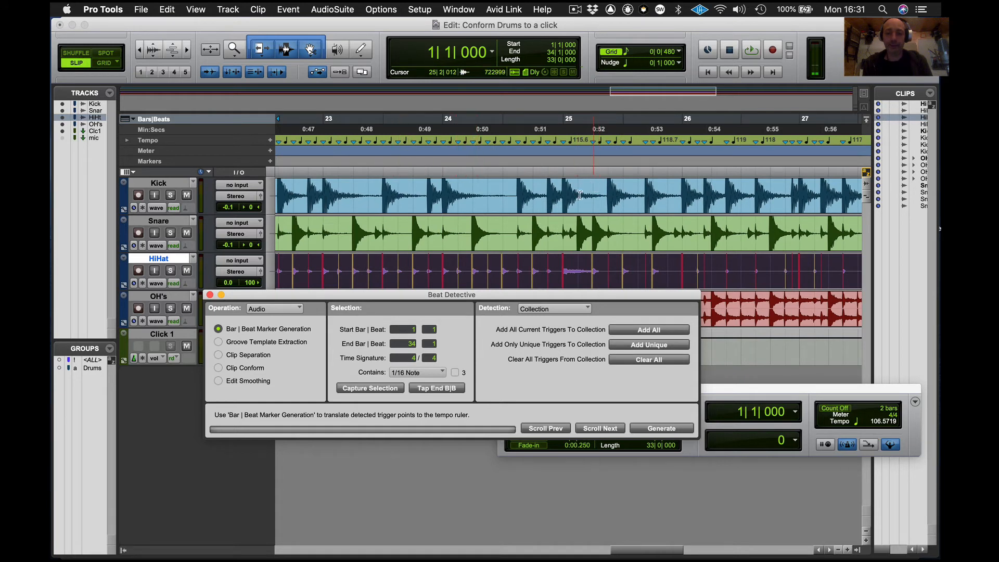
- Close Beat Detective and play the drums from the session start against the new tempo map
left_click(210, 295)
key("Return")
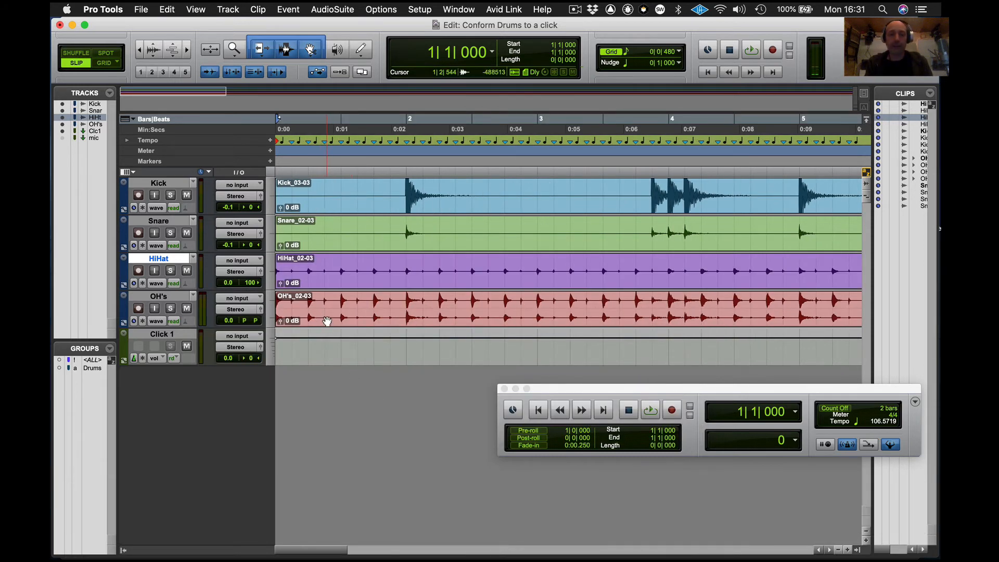
key("space")
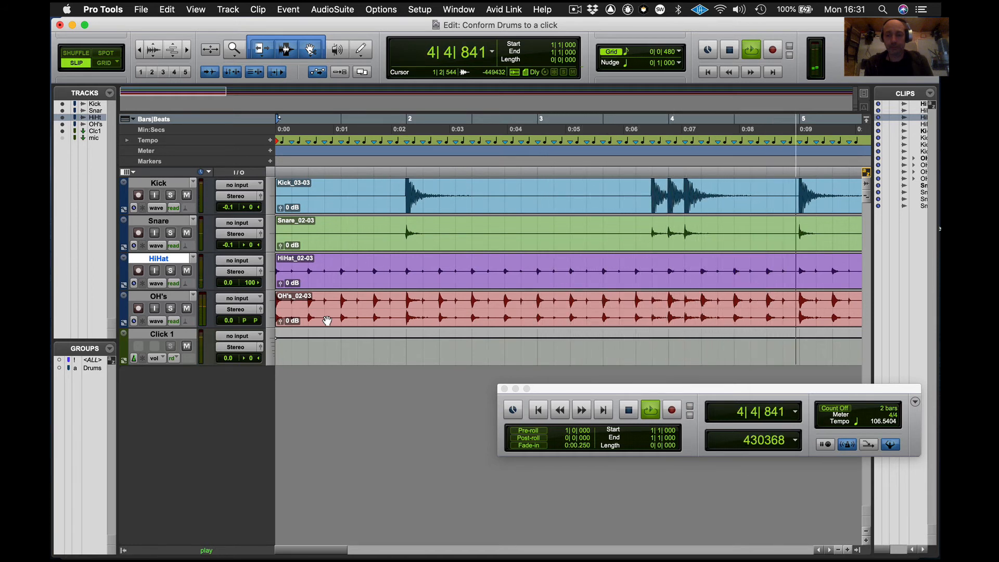
key("super")
key("super+bracketleft")
key("super+bracketleft")
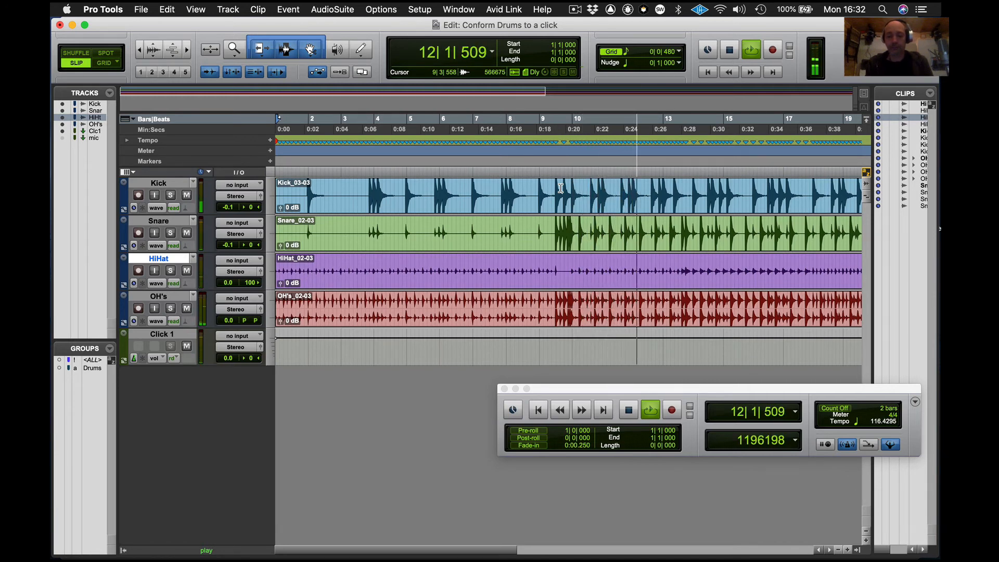
- Stop playback and set the Kick track's Elastic Audio plug-in to Rhythmic
key("space")
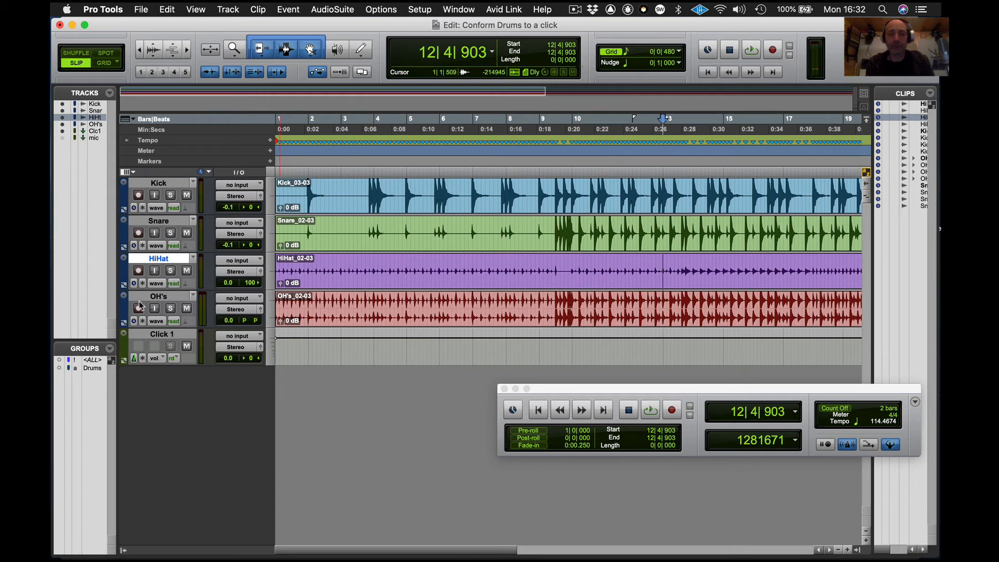
key("super+bracketleft")
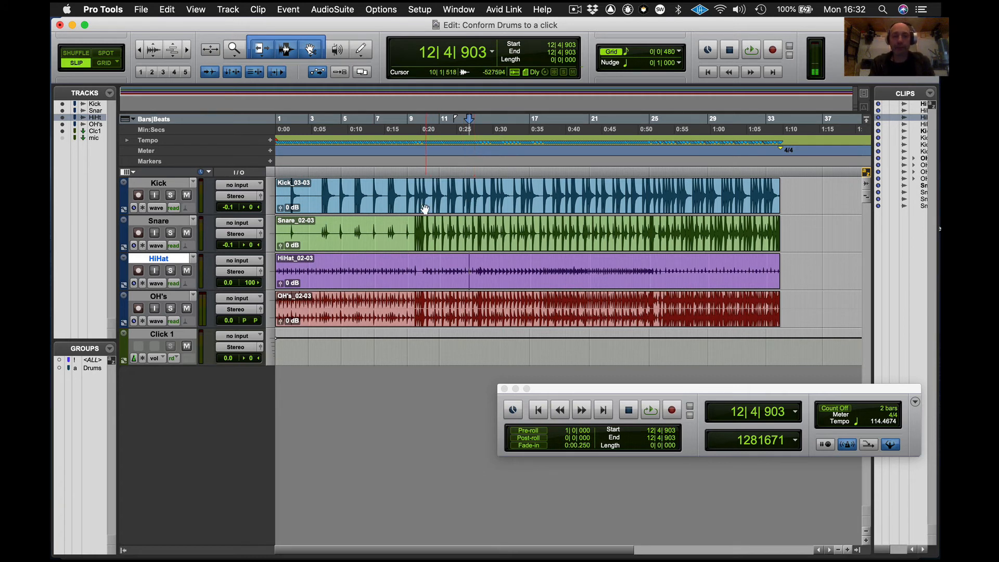
left_click(186, 208, "alt")
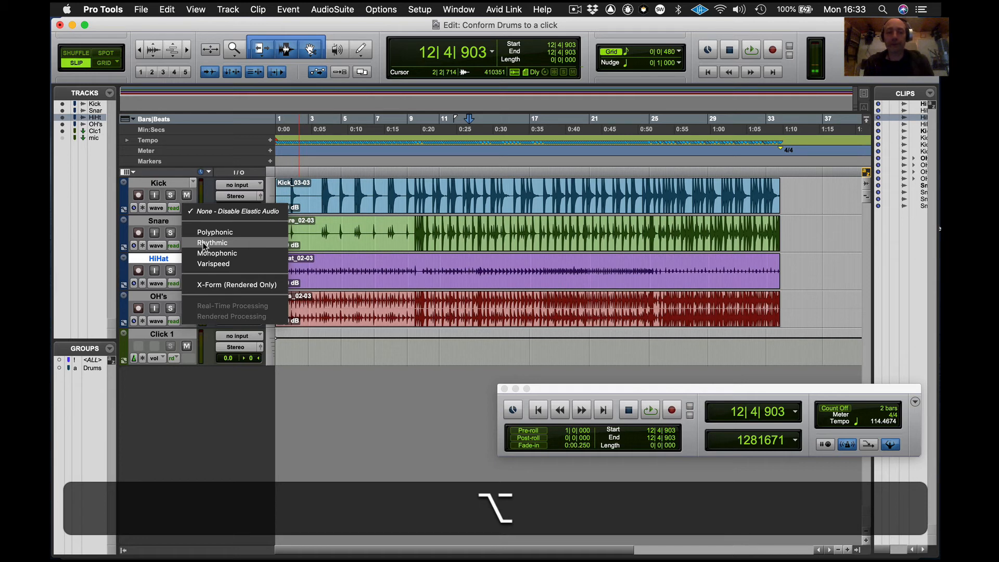
left_click(203, 244, "alt")
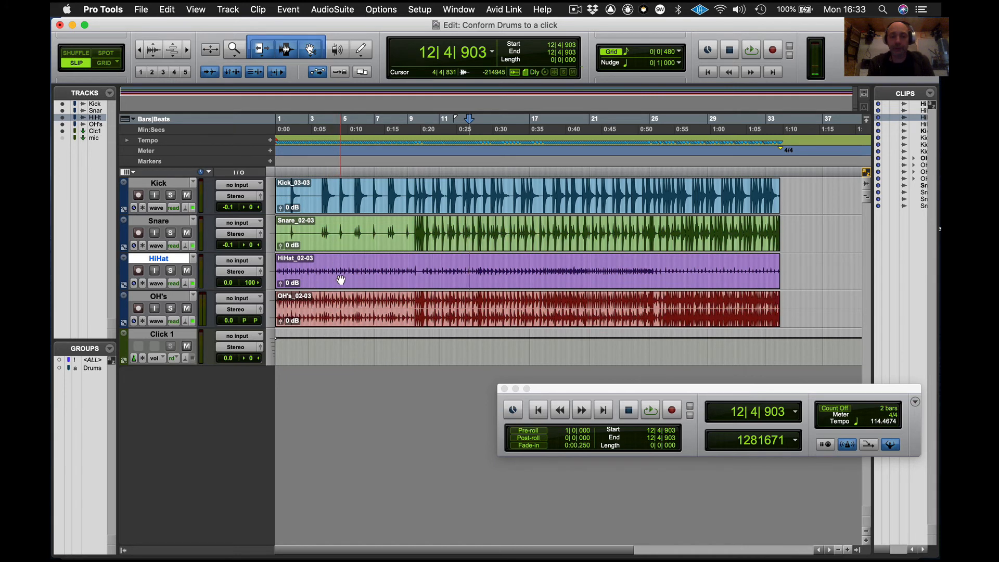
- Switch the Kick track's view to Warp
key("super+bracketright")
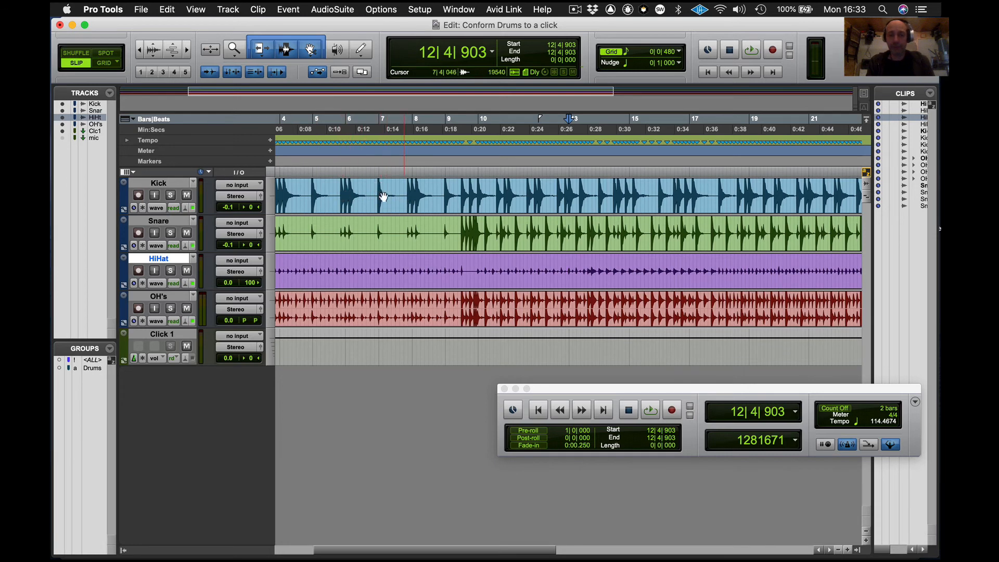
key("super+bracketright")
key("super+bracketright")
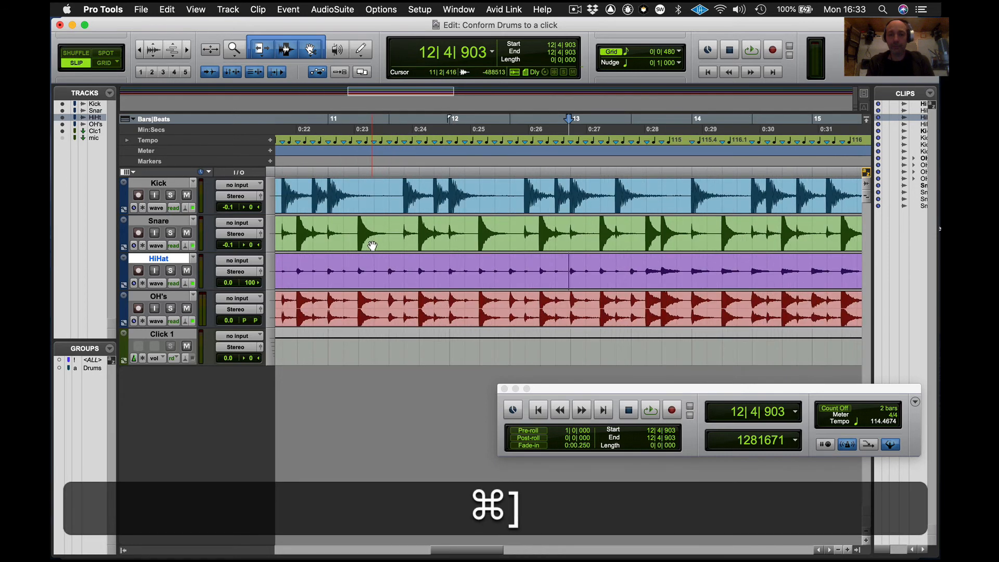
left_click(156, 208)
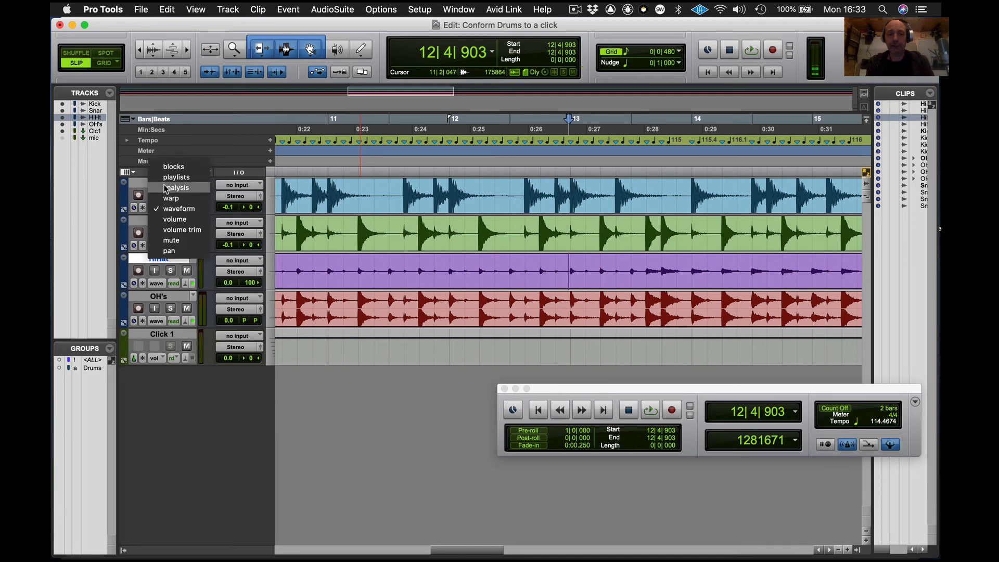
left_click(171, 198)
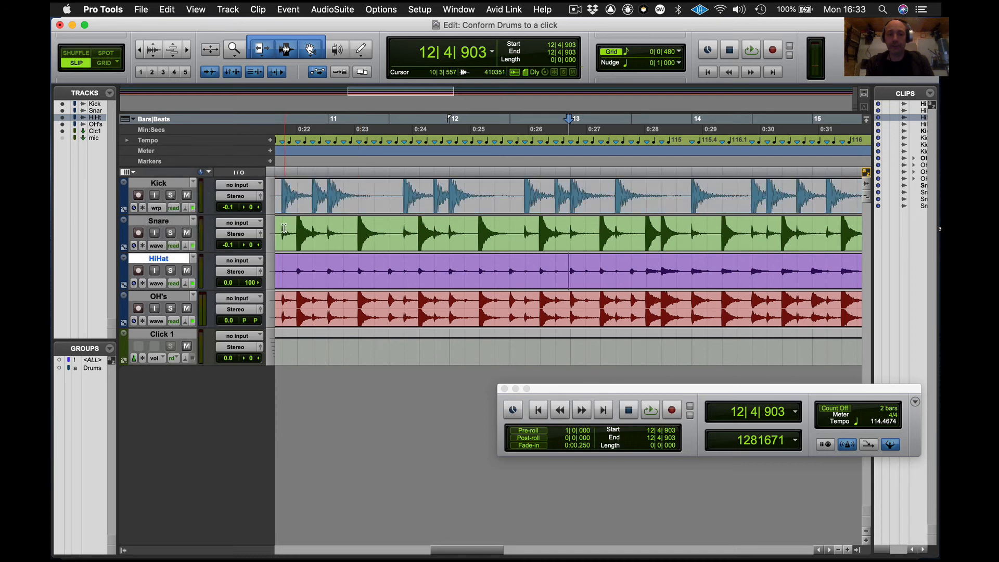
- Change the Kick track's timebase from Samples to Ticks
key("super+bracketright")
key("super+bracketright")
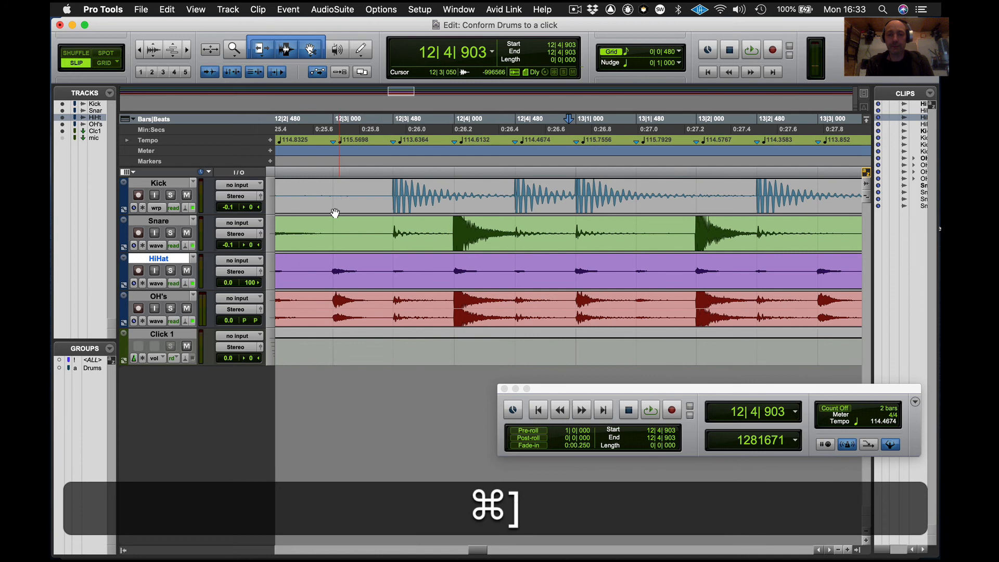
left_click(158, 208)
left_click(158, 208)
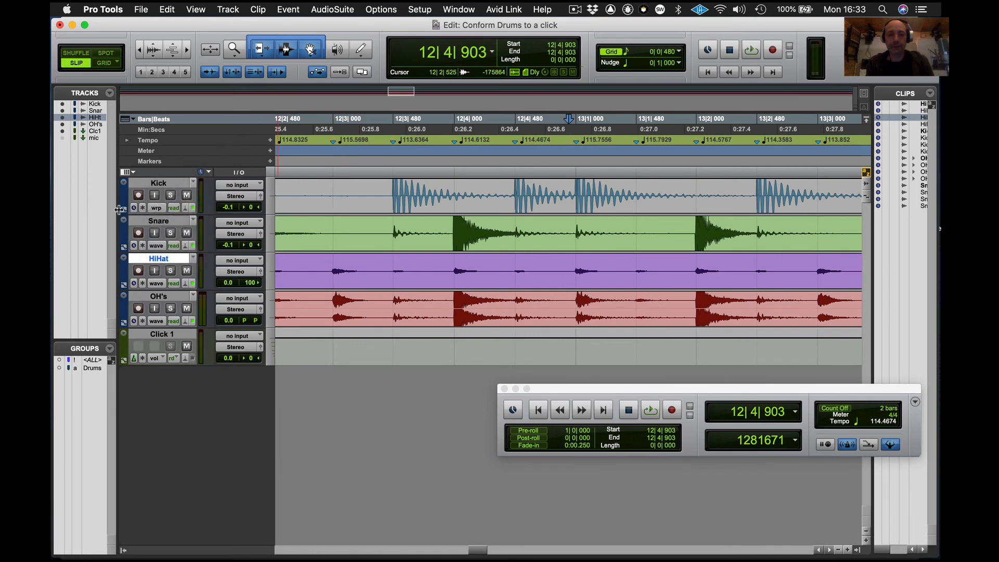
left_click(133, 208)
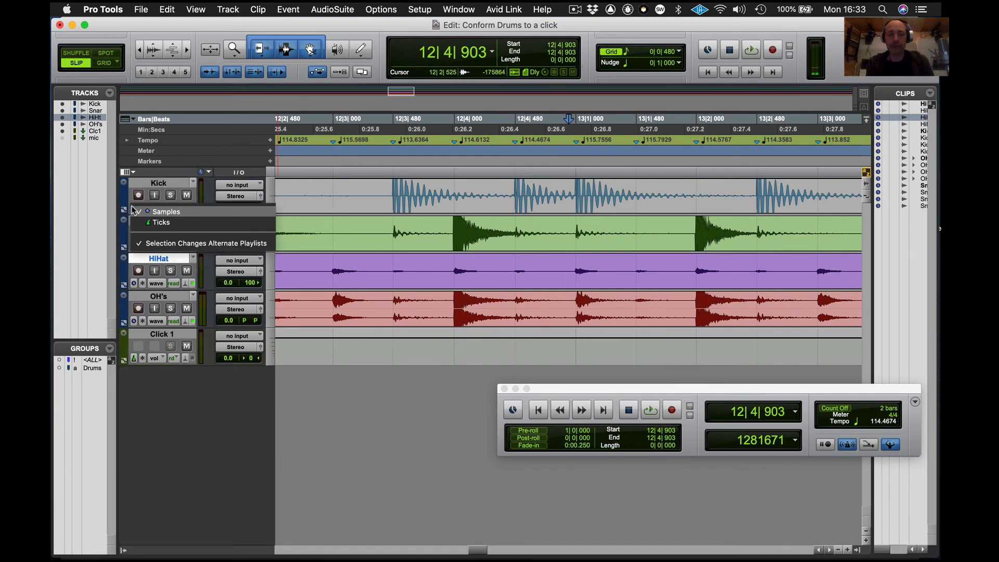
left_click(155, 224)
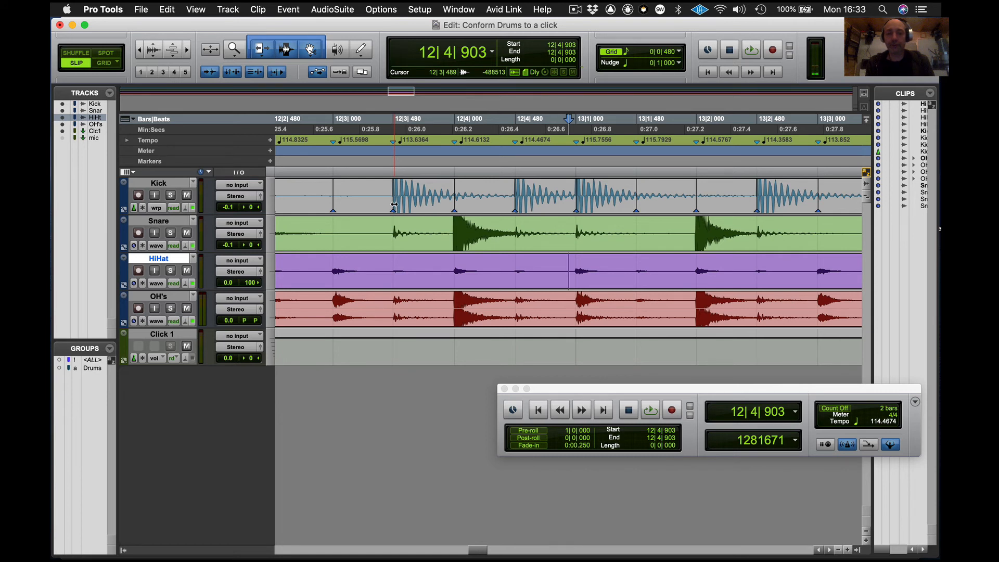
- Try dragging a kick hit's warp marker slightly later, audition the passage, and undo the move
mouse_move(394, 204)
left_mouse_down()
mouse_move(360, 206)
mouse_move(410, 209)
left_mouse_up()
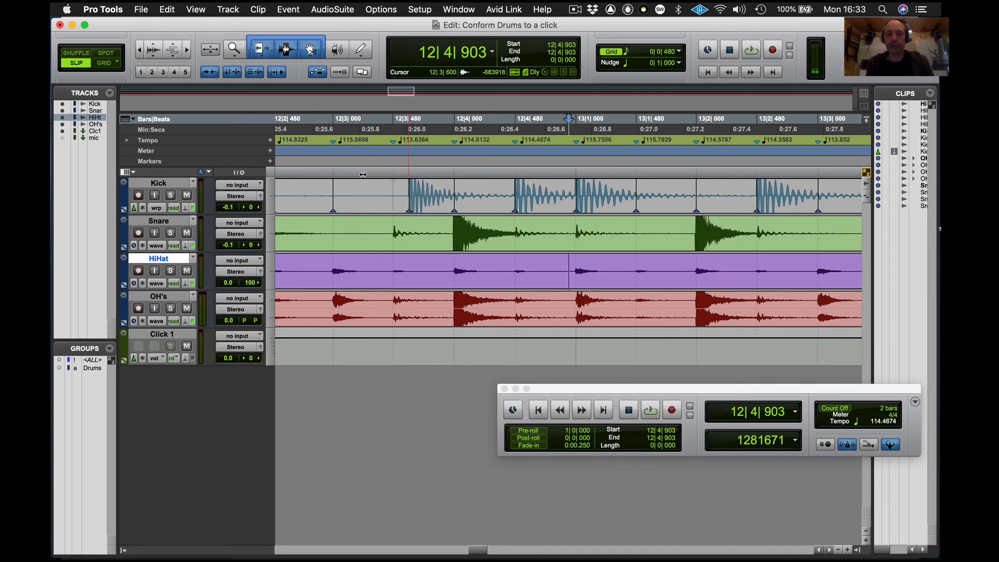
left_click_drag(327, 129, 626, 130)
key("space")
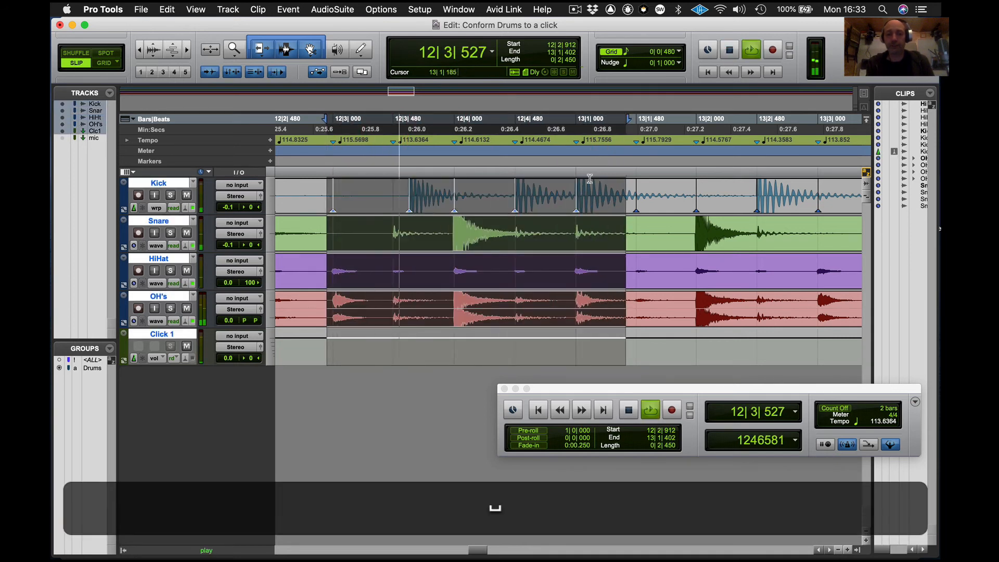
key("space")
key("space")
key("space")
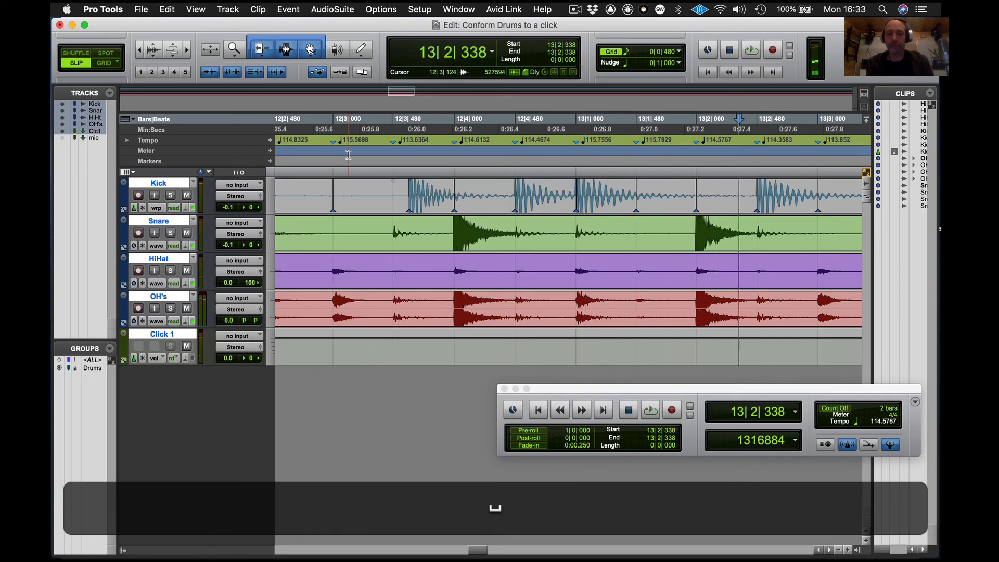
key("n")
left_click(317, 148)
left_click_drag(317, 147, 681, 151)
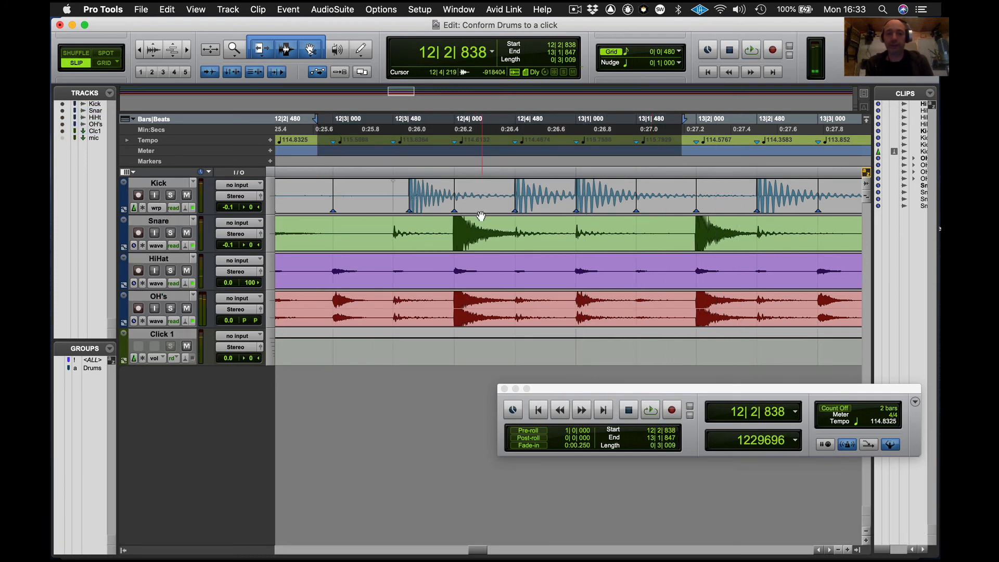
key("space")
key("cmd+z")
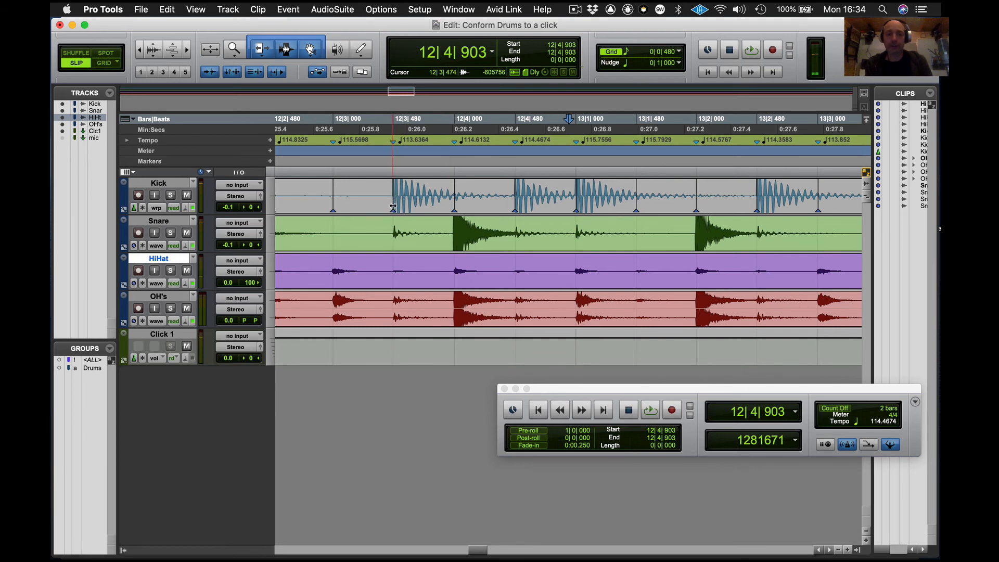
- Try dragging the kick hit near bar 12 back to the previous beat, audition it, and undo the move
left_click_drag(393, 207, 332, 206)
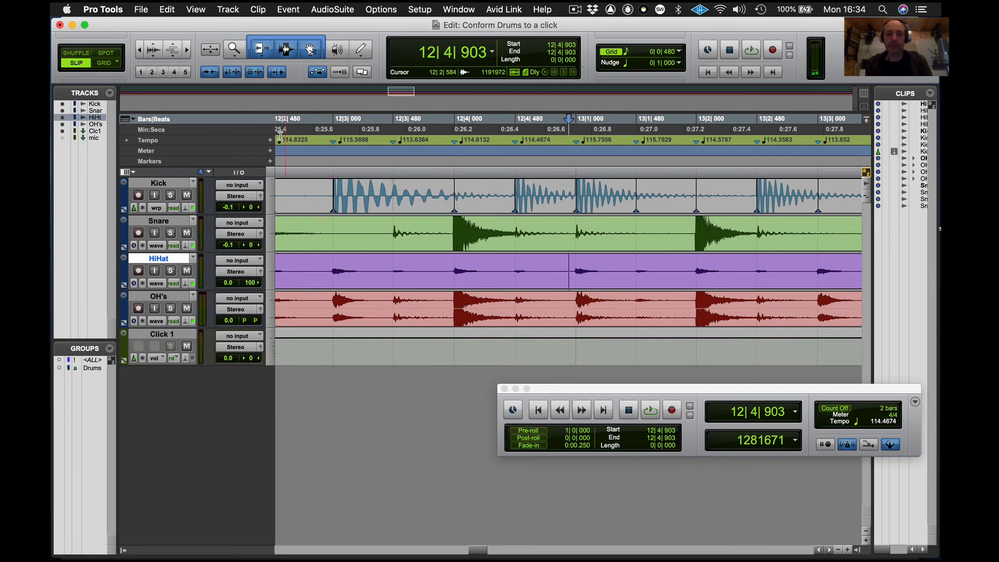
left_click(283, 119)
key("space")
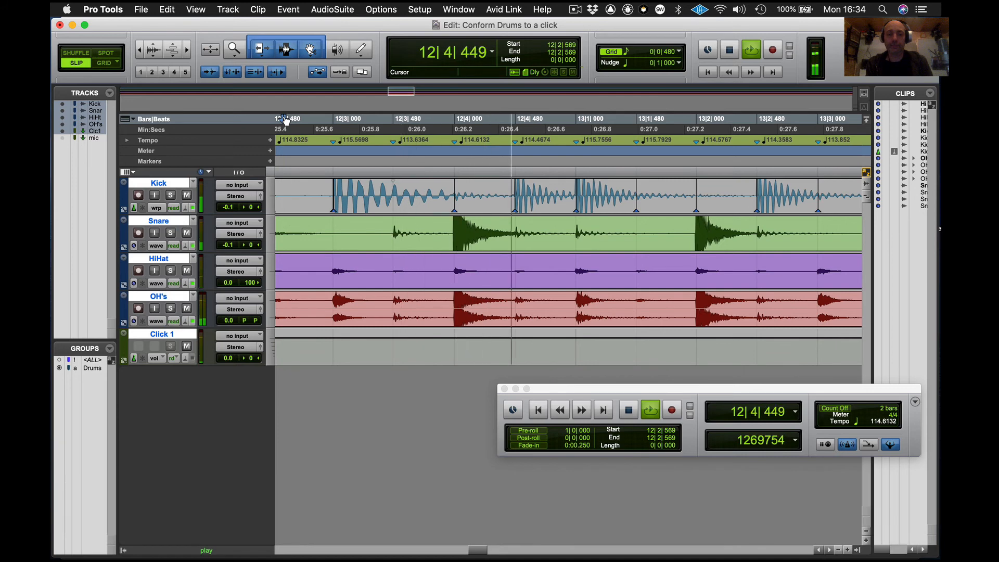
key("space")
key("super+bracketleft")
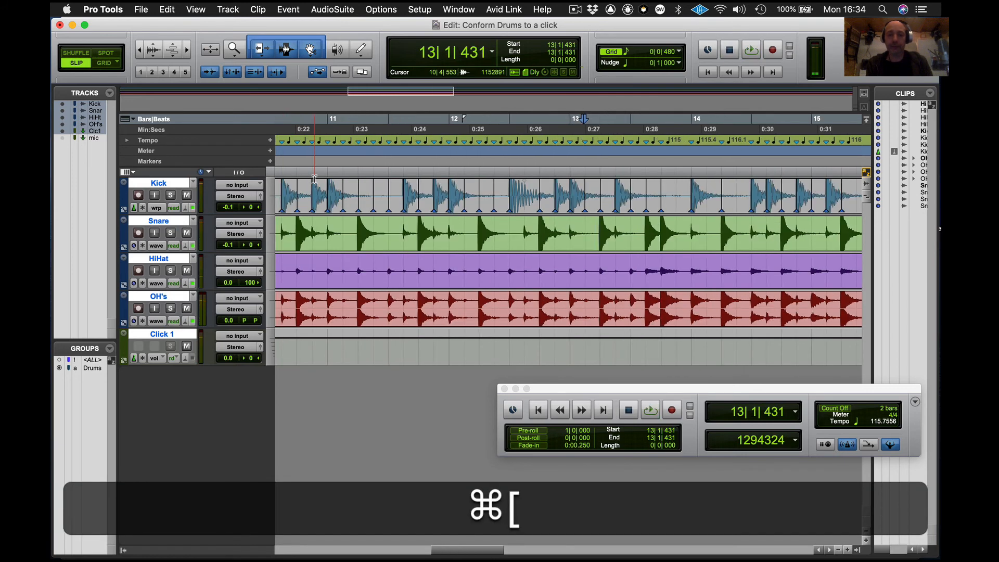
key("space")
key("space")
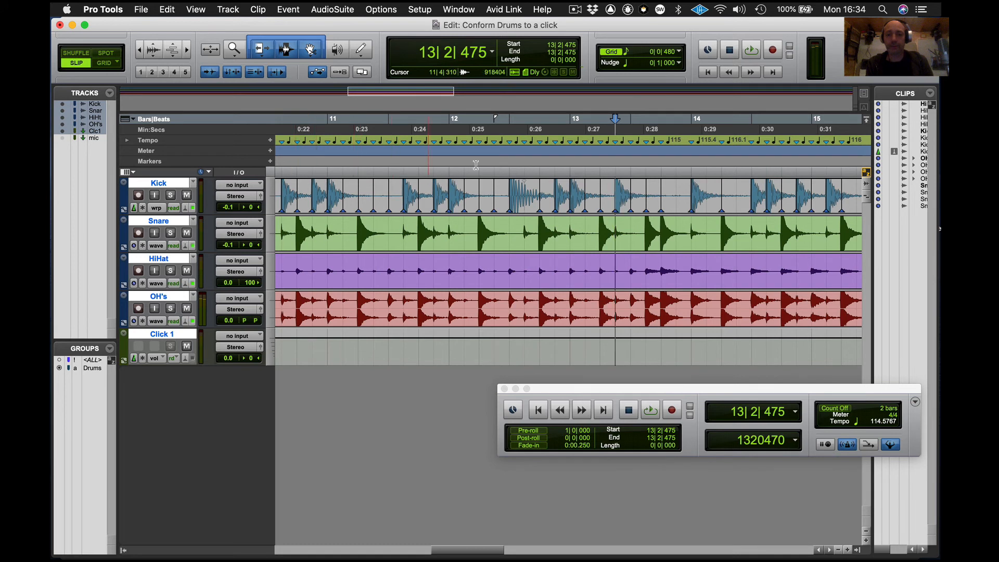
left_click(461, 130)
key("space")
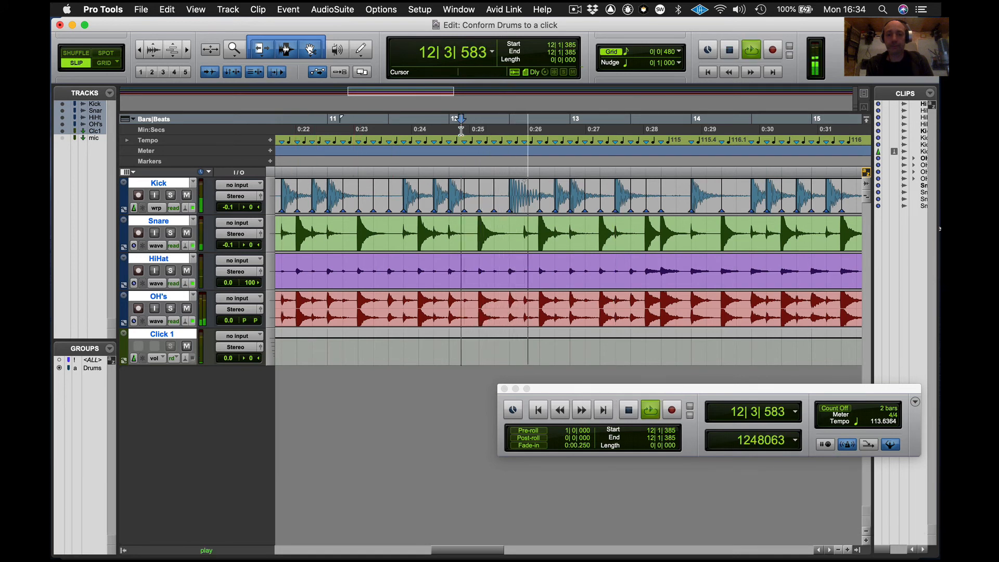
key("space")
key("super+z")
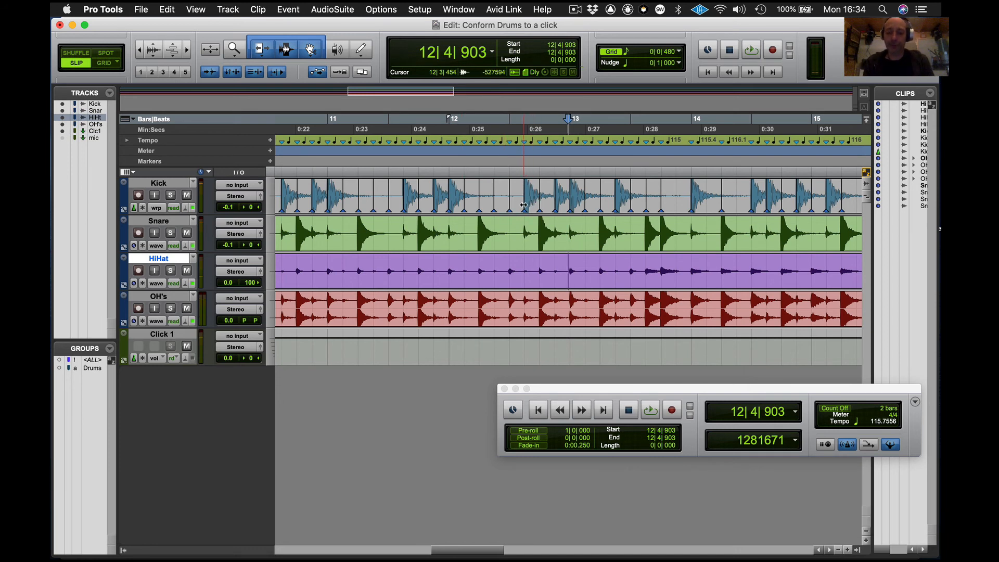
- Change the Snare track's timebase from Samples to Ticks
left_click(133, 246, "alt")
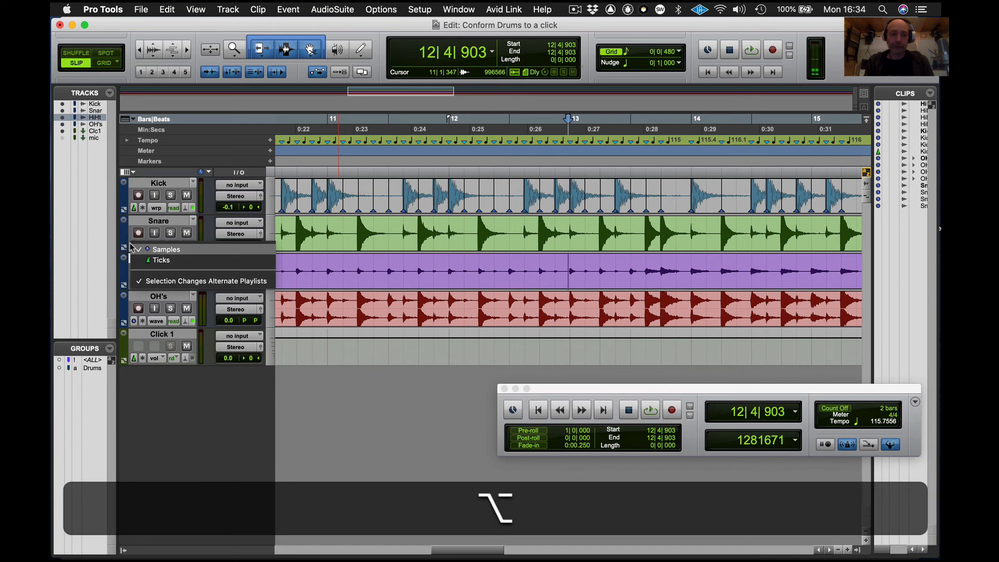
left_click(154, 261, "alt")
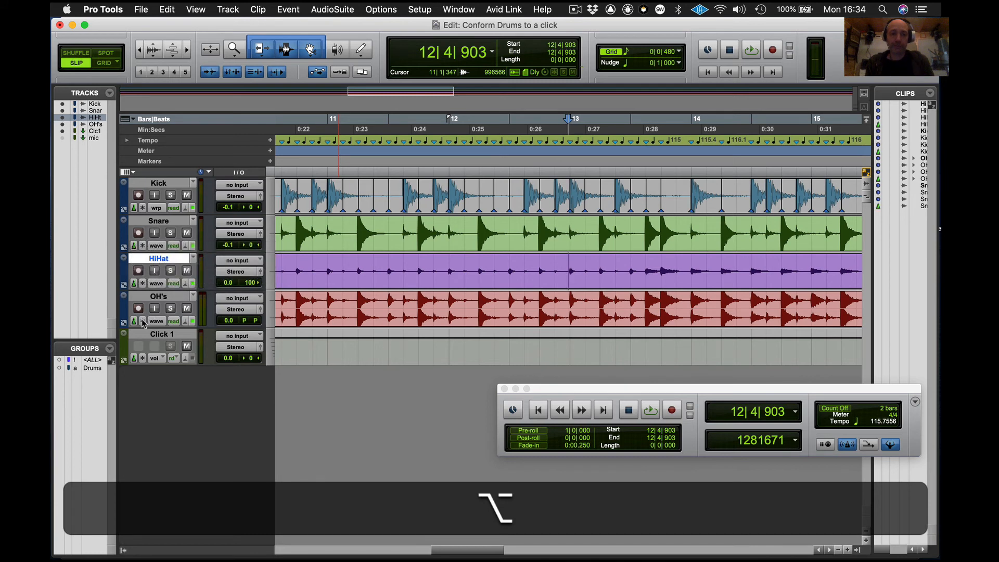
left_click(364, 241)
left_click(364, 267)
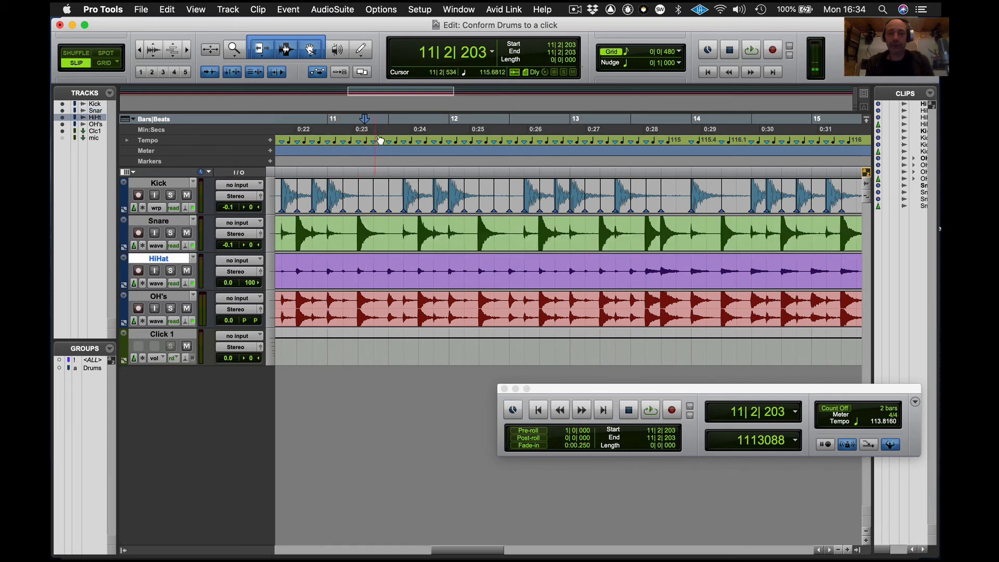
- Select the whole song in the tempo ruler and delete all the tempo events
key("super+bracketleft")
key("super+bracketleft")
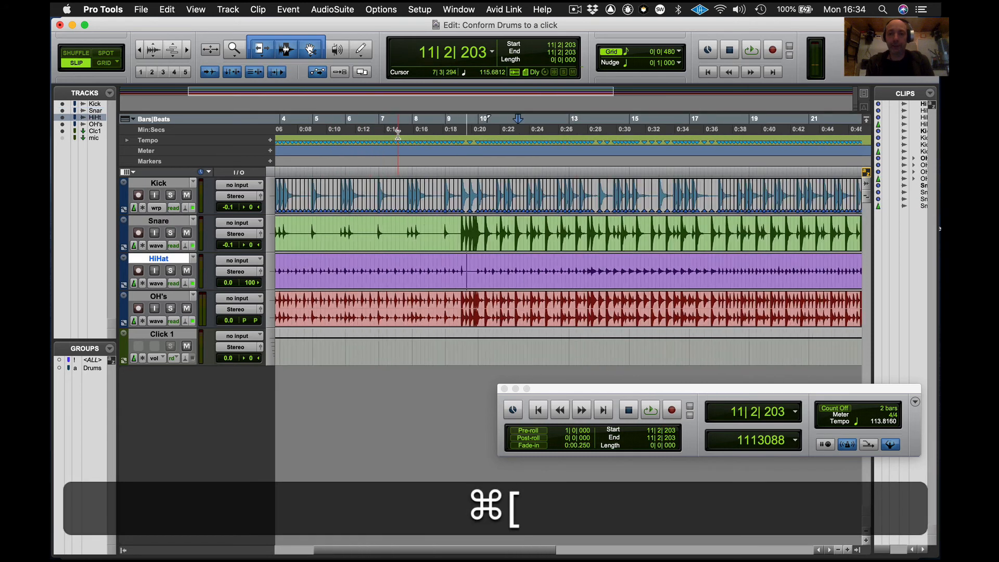
key("super+bracketleft")
left_click_drag(792, 141, 277, 141)
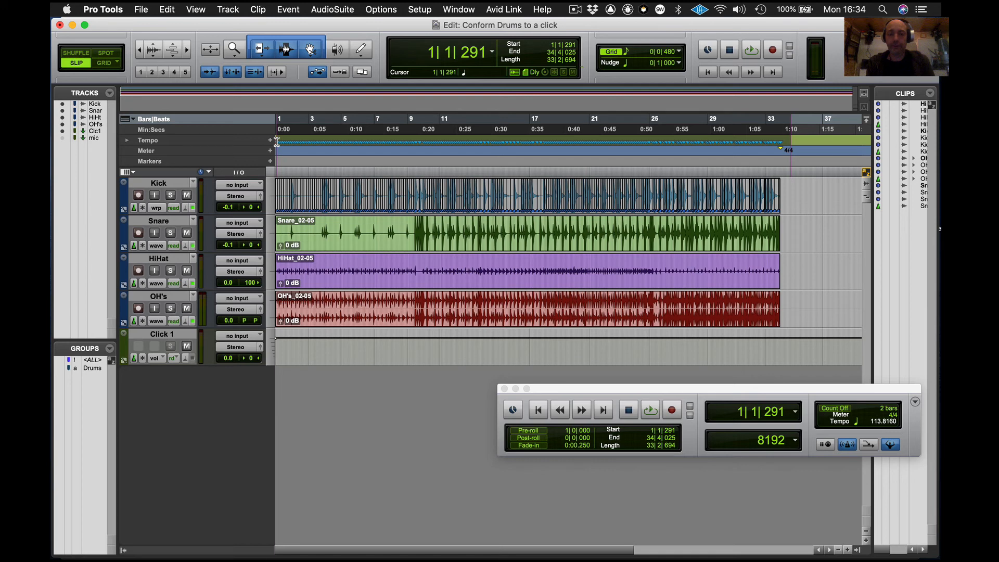
left_click_drag(276, 141, 276, 142)
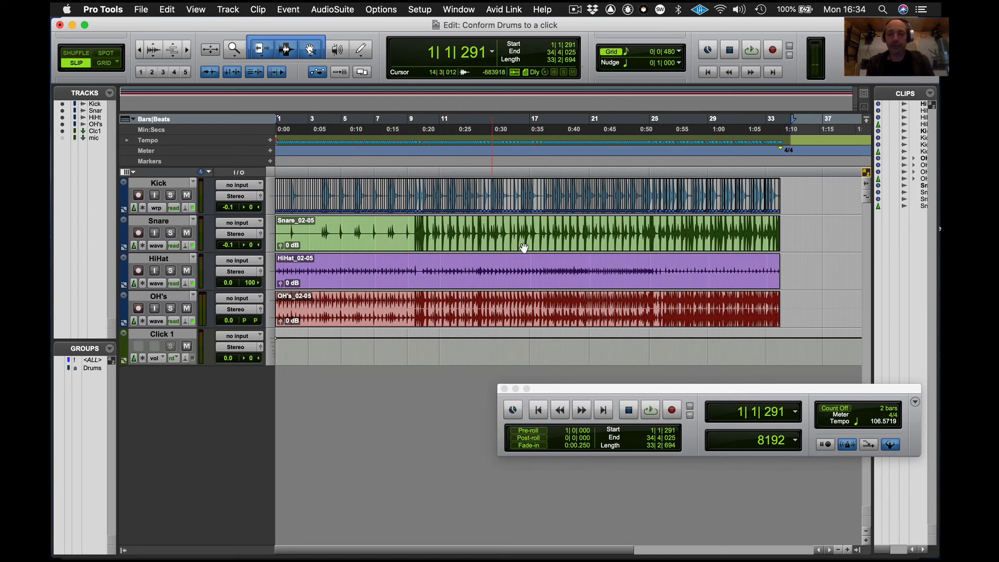
key("super+bracketright")
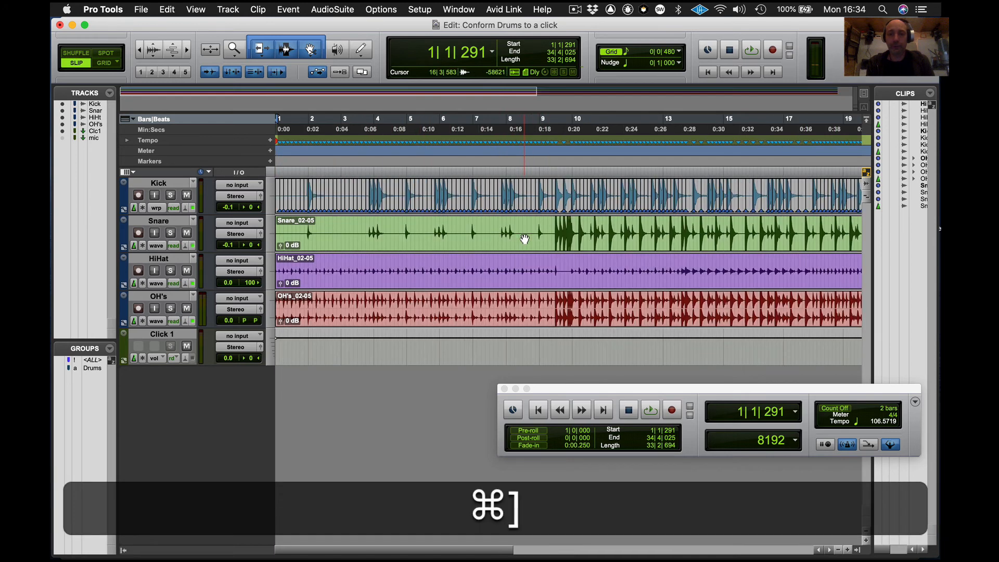
key("super+bracketright")
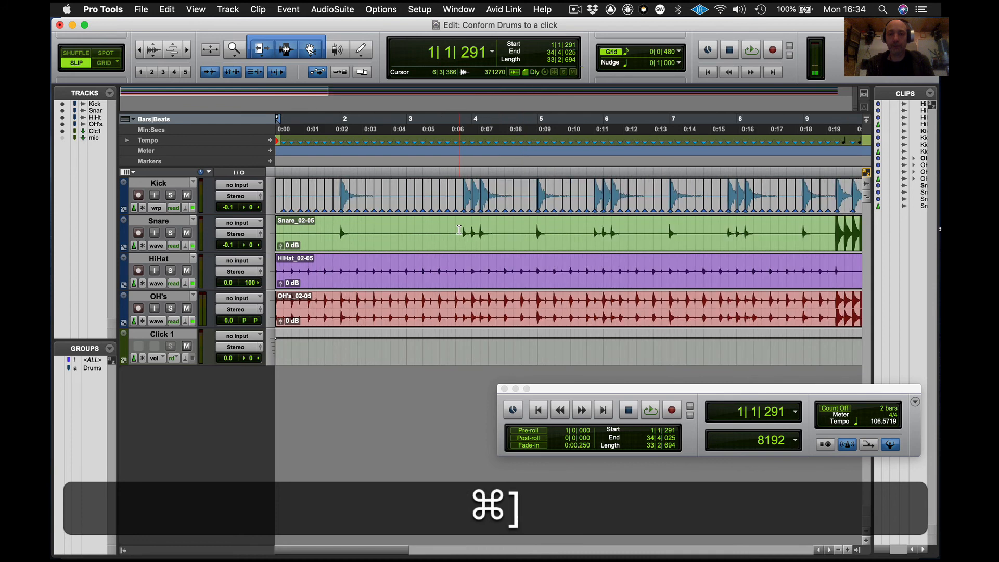
key("BackSpace")
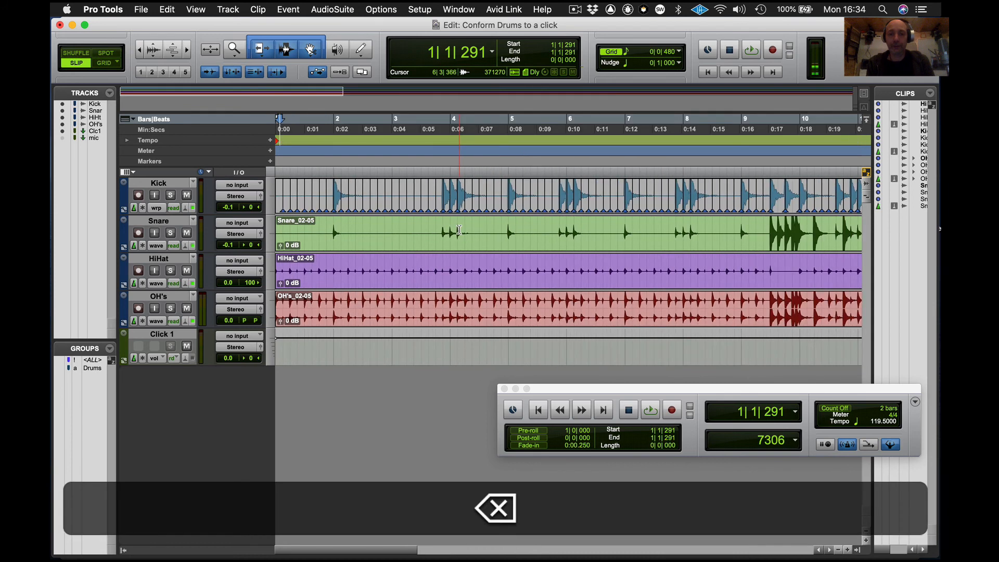
- Undo and redo the tempo deletion to compare, then return to the session start
key("super")
key("super+z")
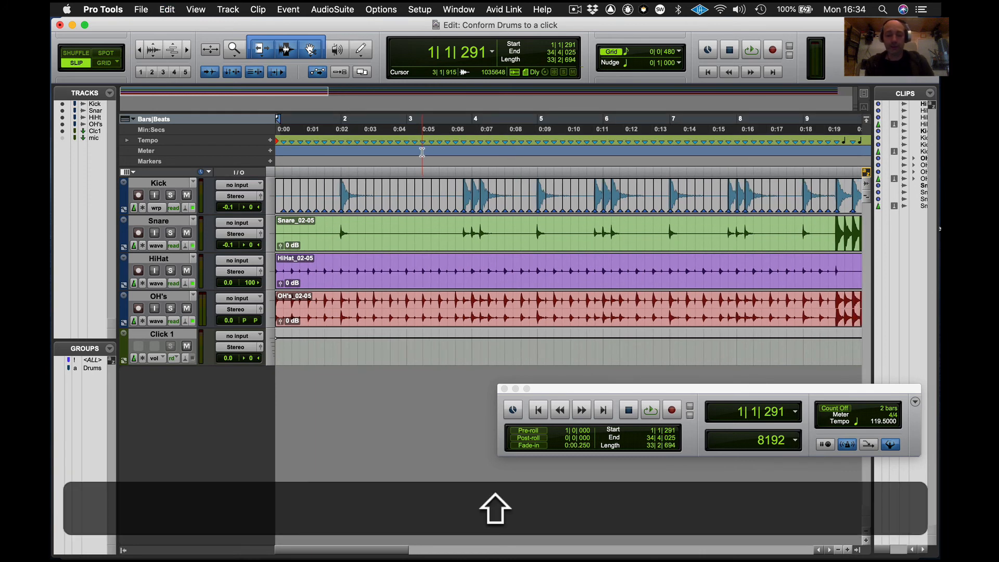
key("shift+super+z")
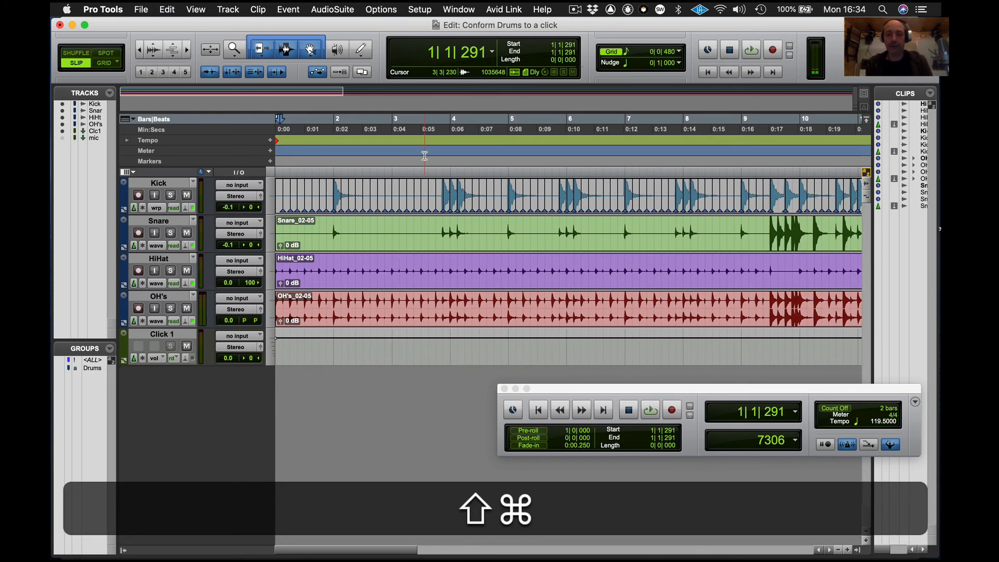
key("super+Return")
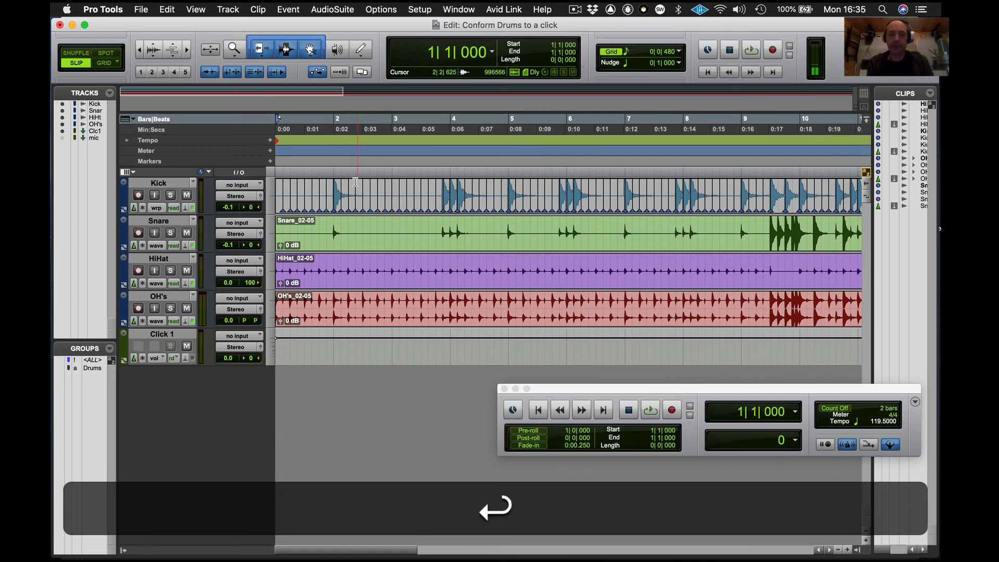
- Insert a 120 BPM tempo event at the session start
key("Return")
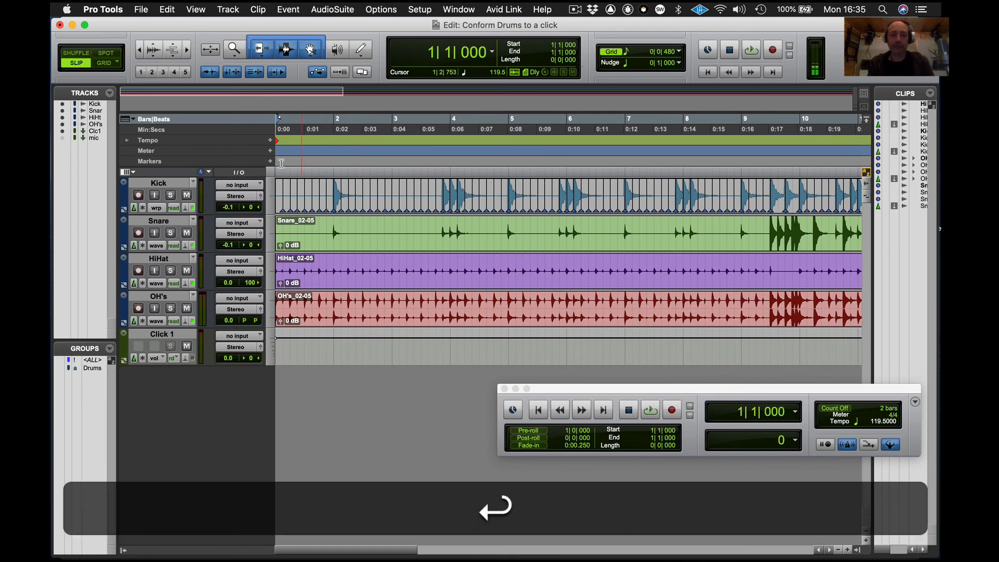
left_click(269, 140)
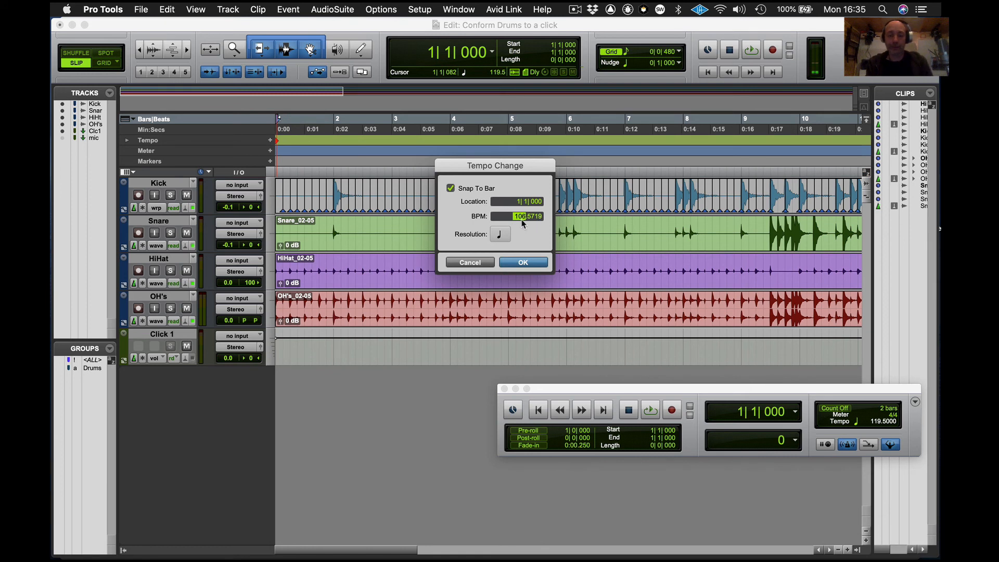
type("120.0000")
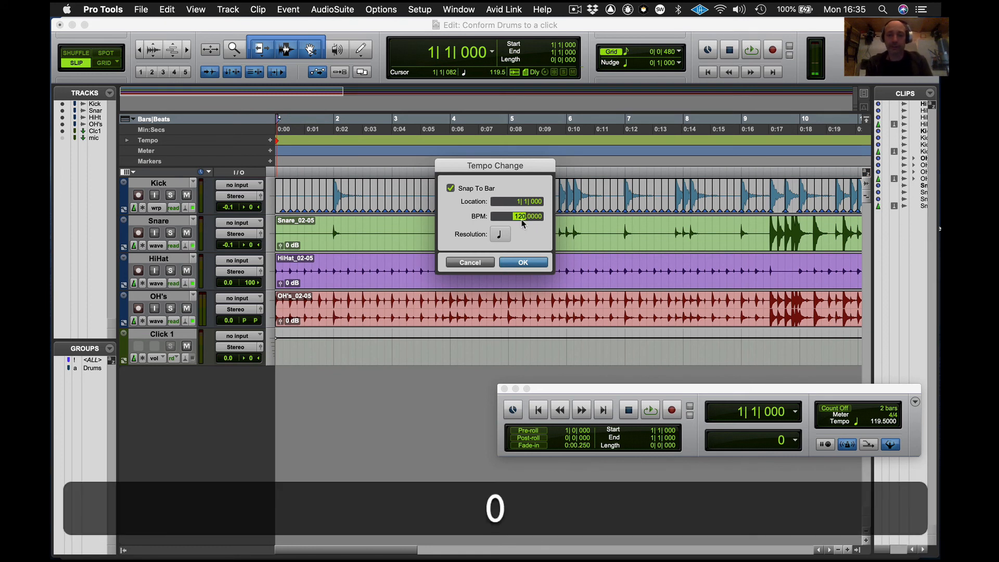
key("Return")
- Play back the drums from around bar 9 to hear them at the new tempo
key("space")
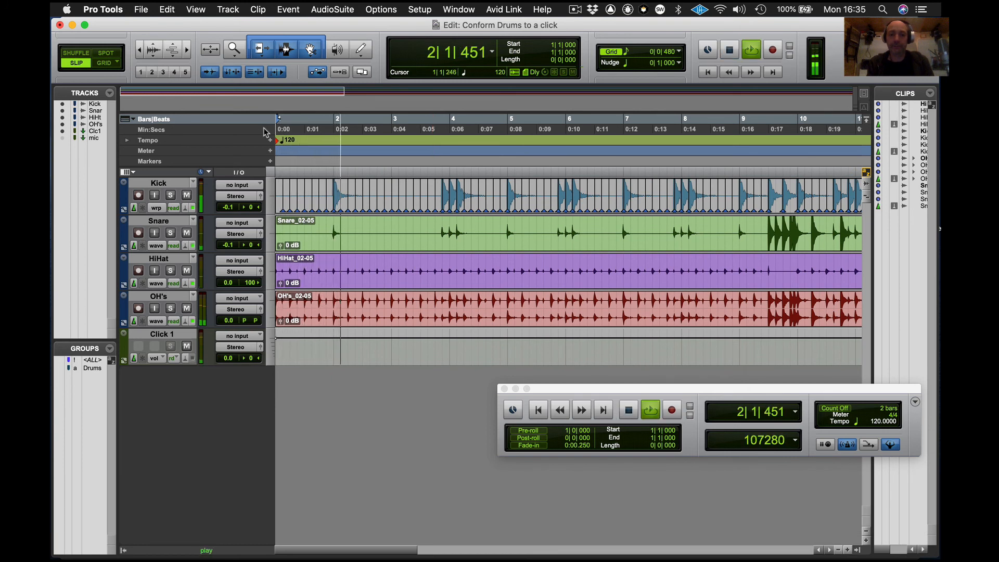
key("space")
left_click(750, 125)
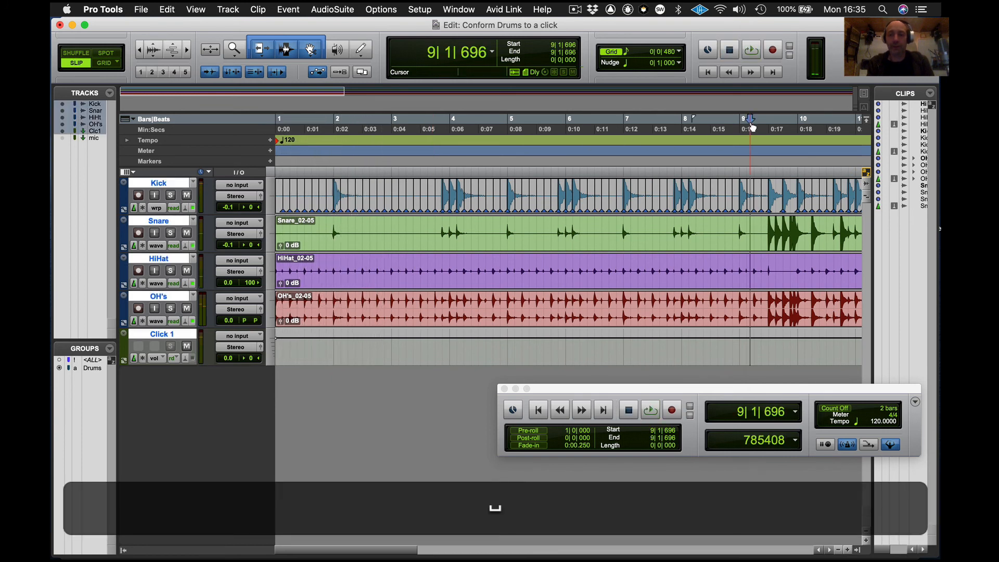
key("space")
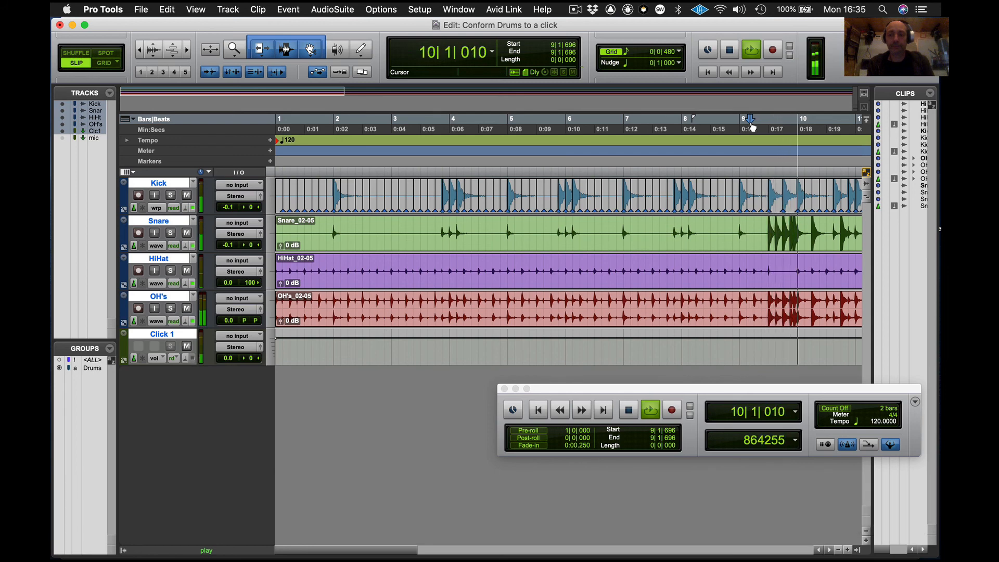
key("super+bracketleft")
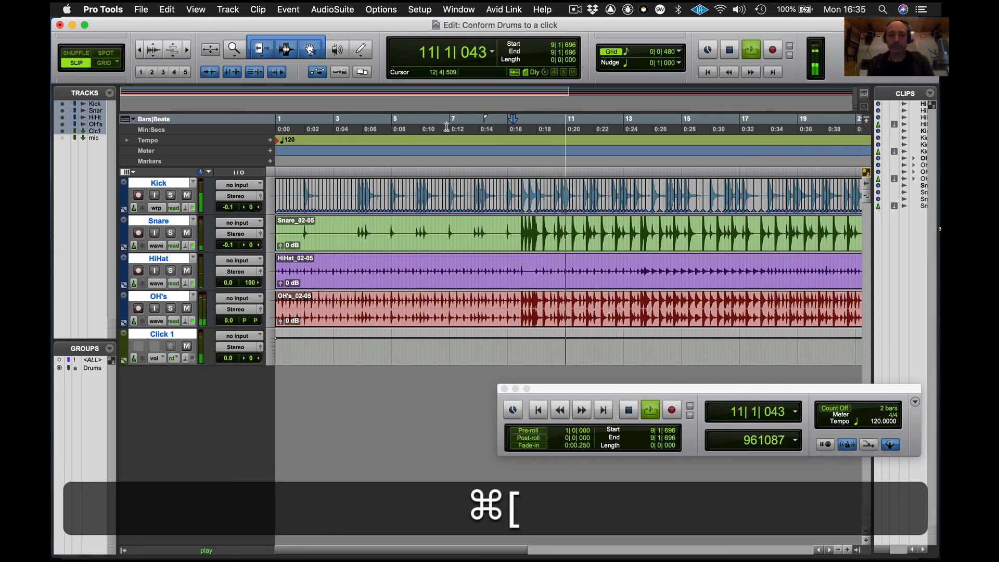
- Change the session-start tempo to 150 BPM and play the drums back
key("Return")
left_click(271, 141)
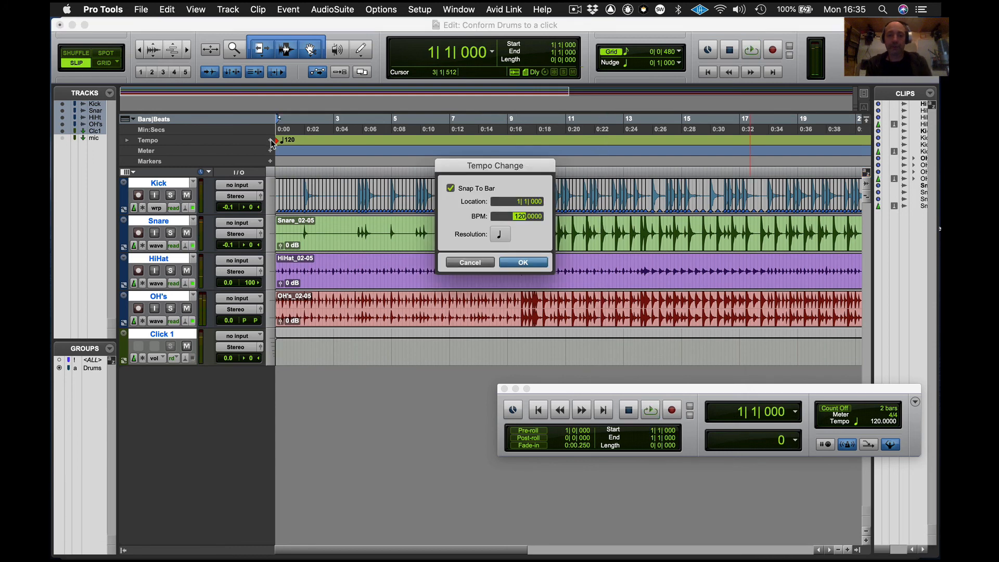
type("150")
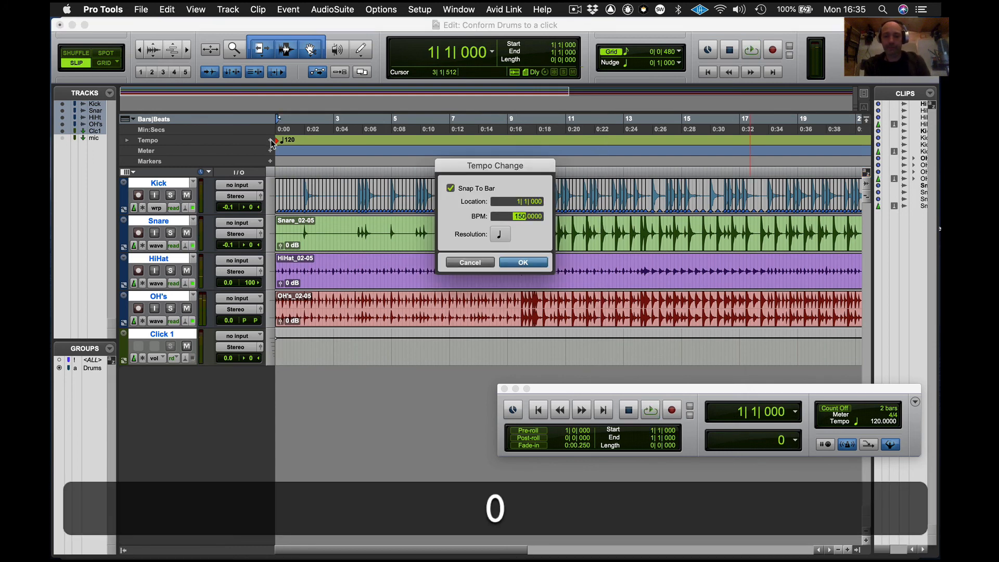
key("Return")
key("space")
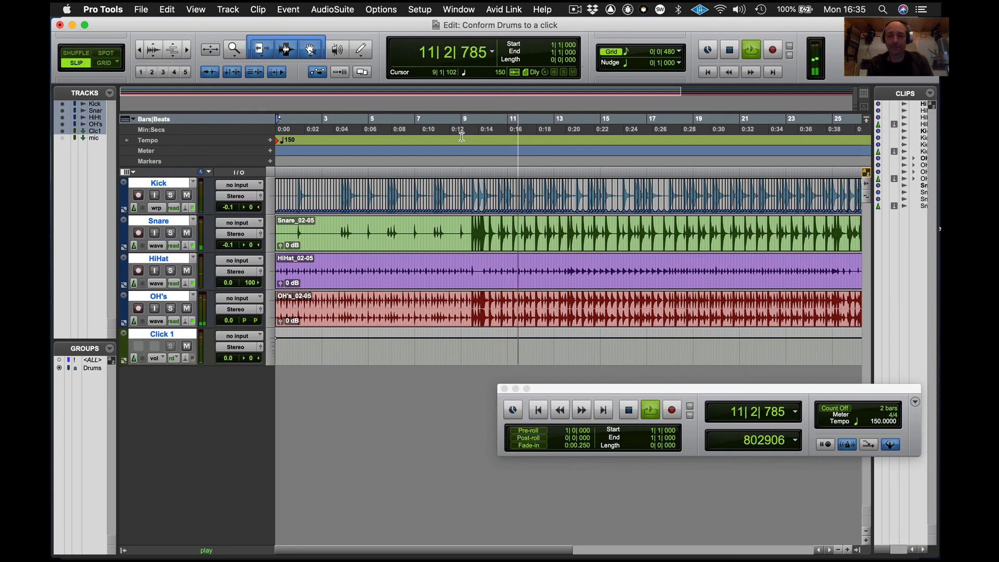
key("space")
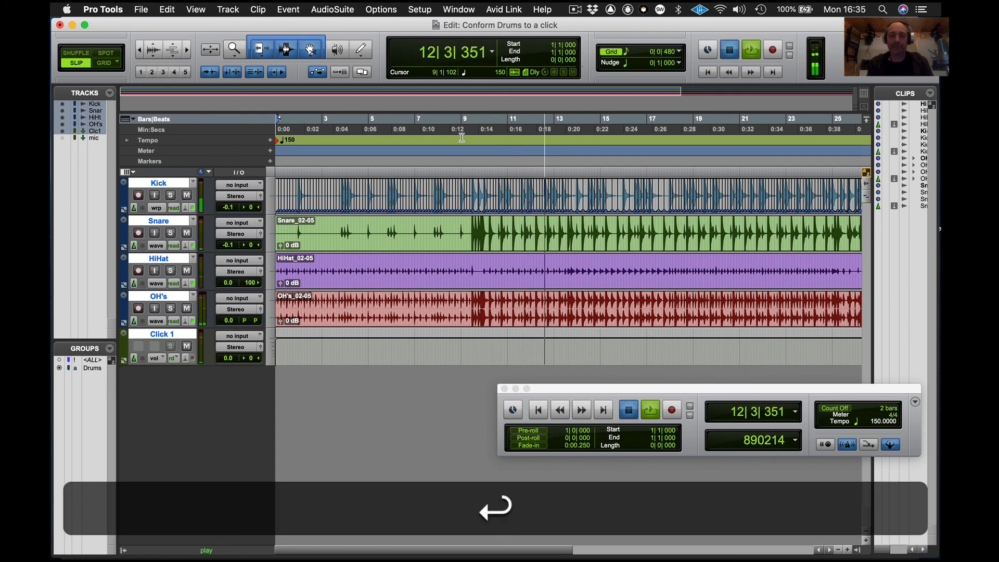
- Add a 90 BPM tempo change at bar 12 beat 3, then undo it
left_click(270, 141)
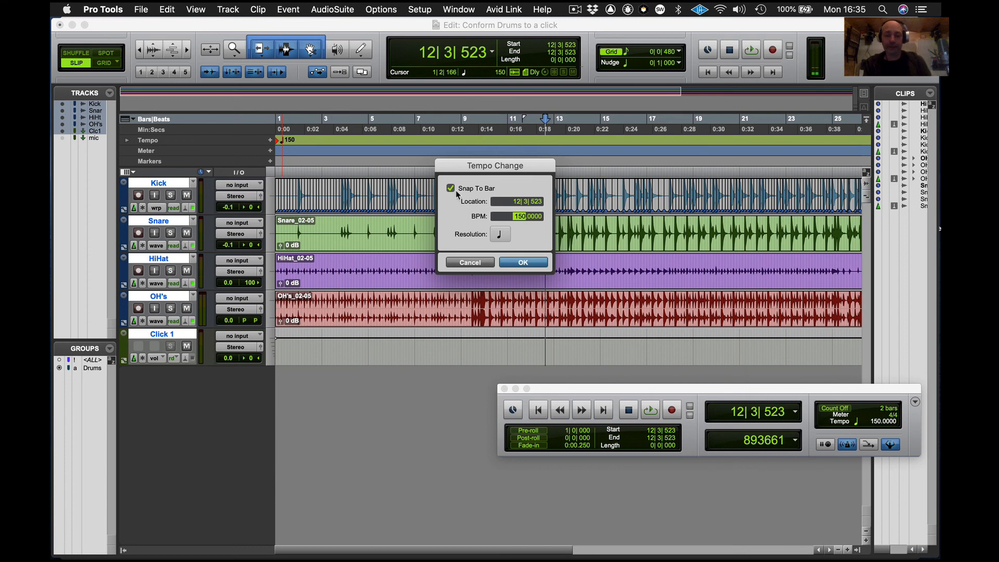
type("9")
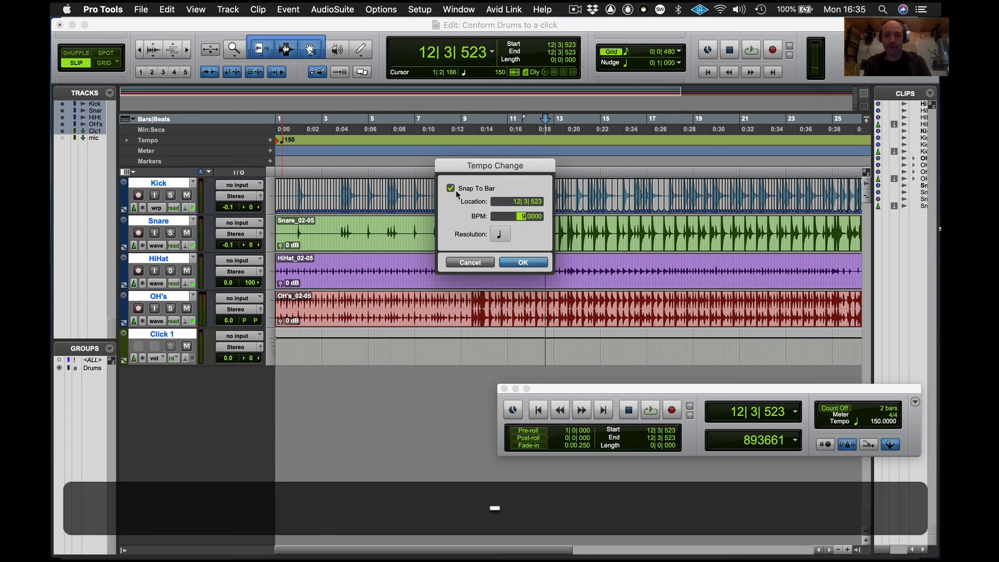
type("0")
key("Return")
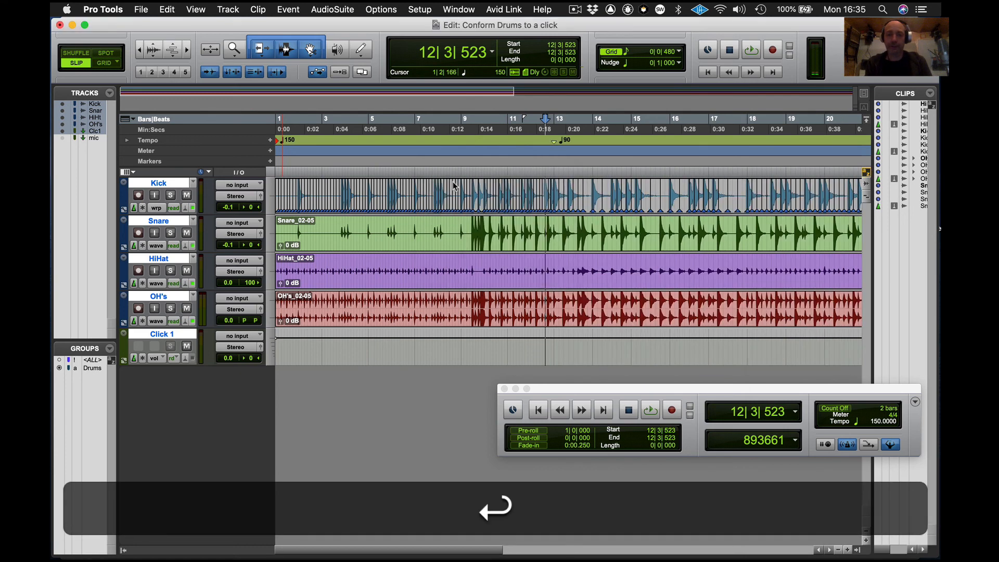
key("super+z")
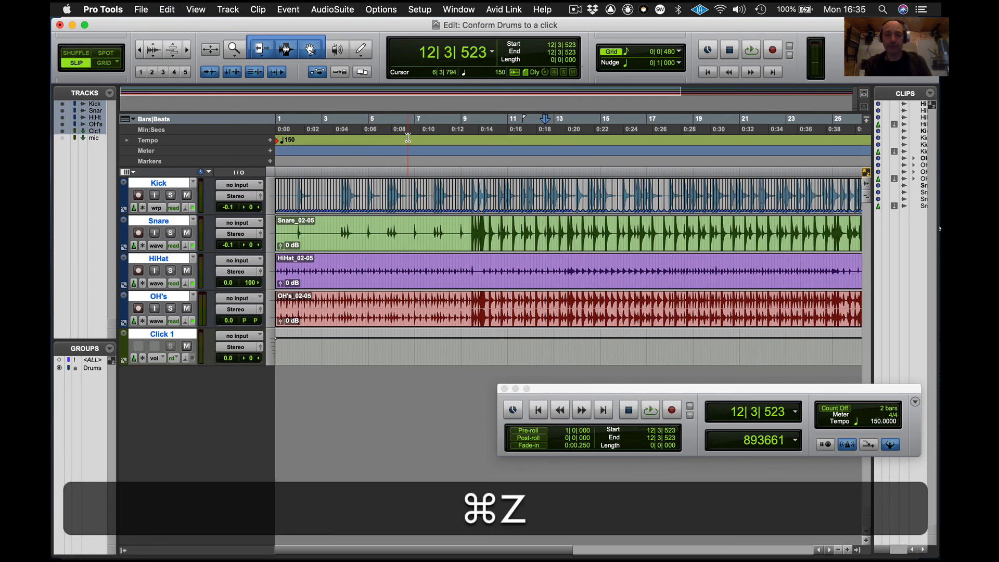
- Delete the 150 BPM tempo event at the session start and try placing a tempo change at bar 9
left_click(278, 143, "alt")
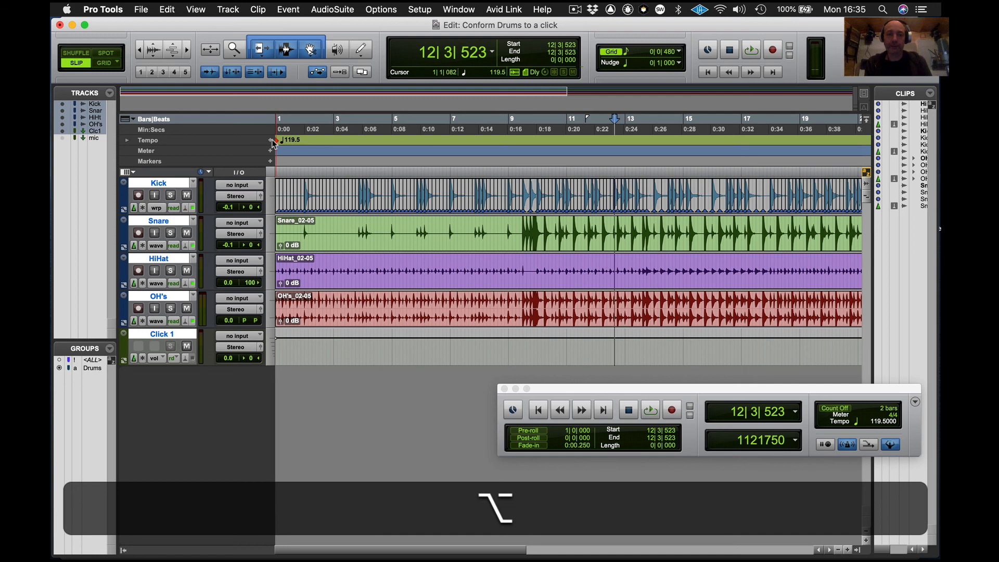
left_click(271, 140)
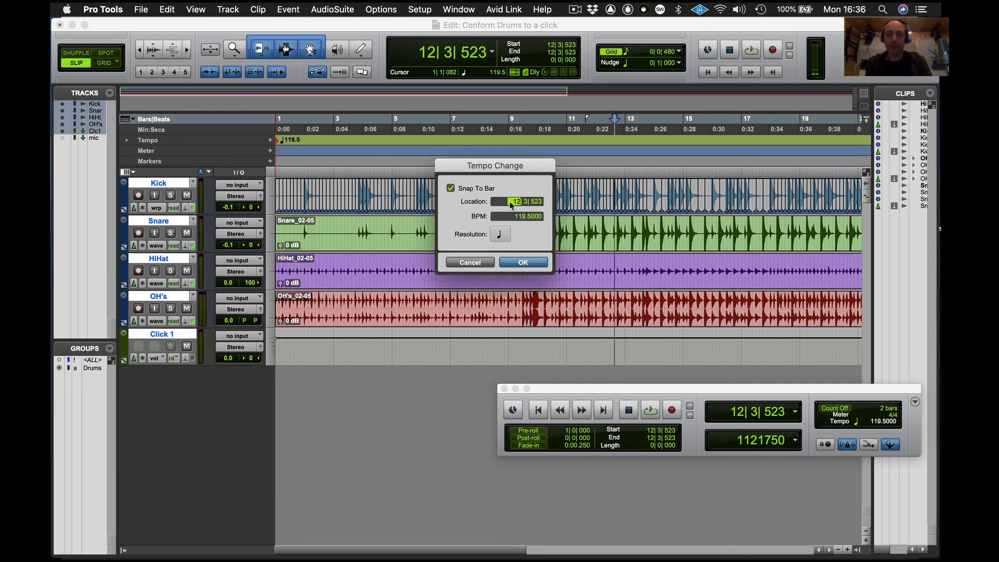
type("9")
key("Return")
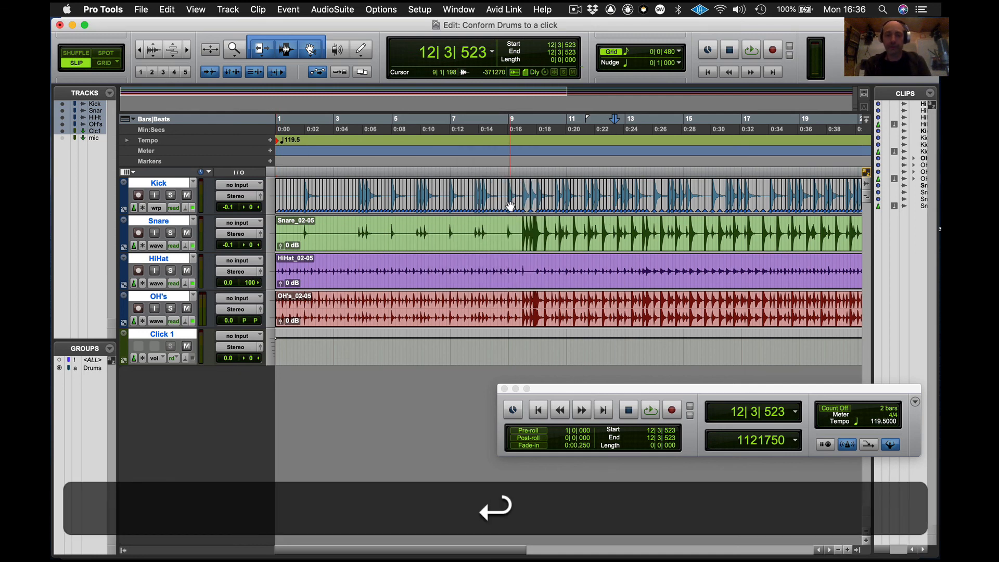
- Insert a 90 BPM tempo event at bar 12 beat 3 and undo the insertion
left_click(270, 140)
type("90")
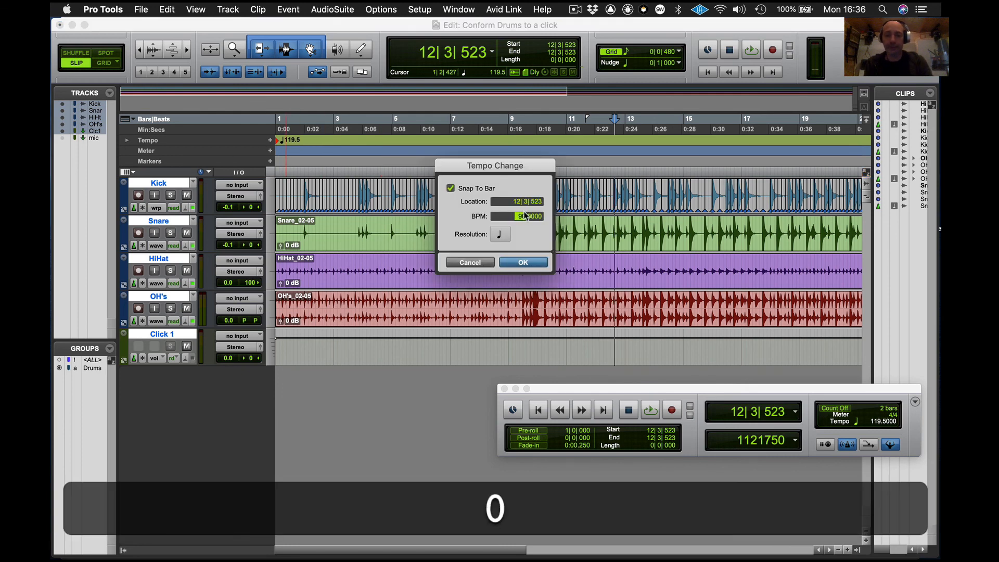
key("Return")
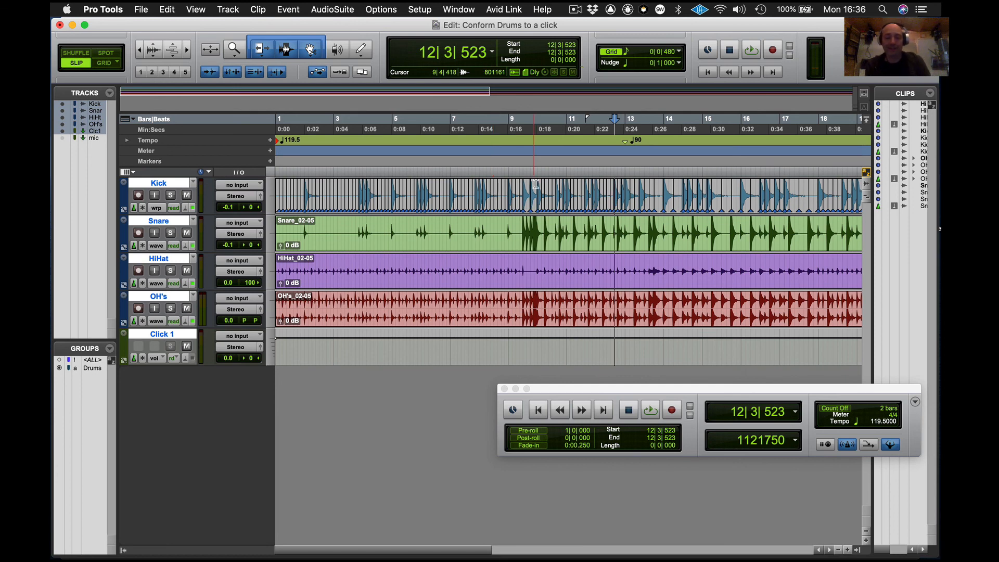
key("super+z")
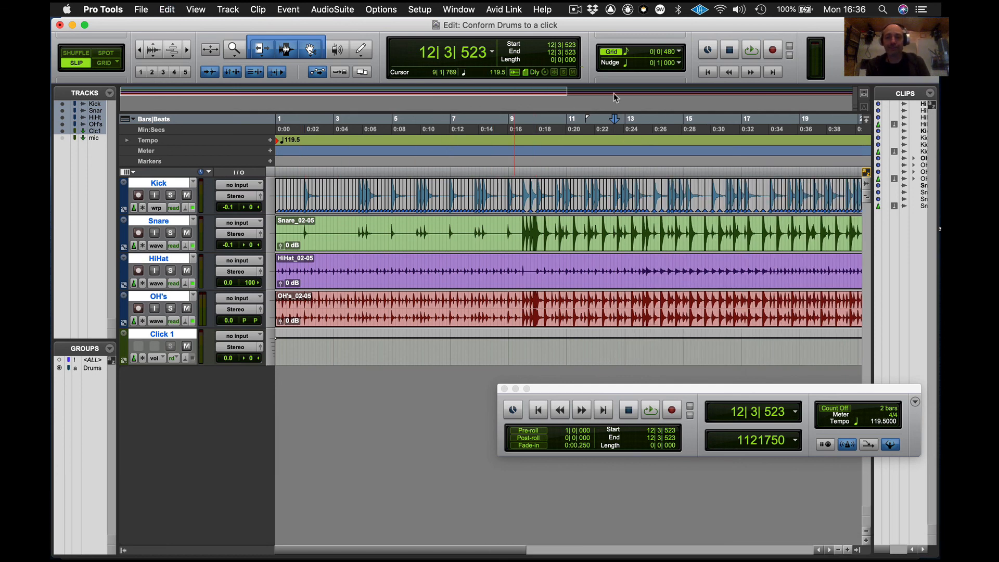
- Set a 90 BPM tempo at the session start and play the drums back
key("Return")
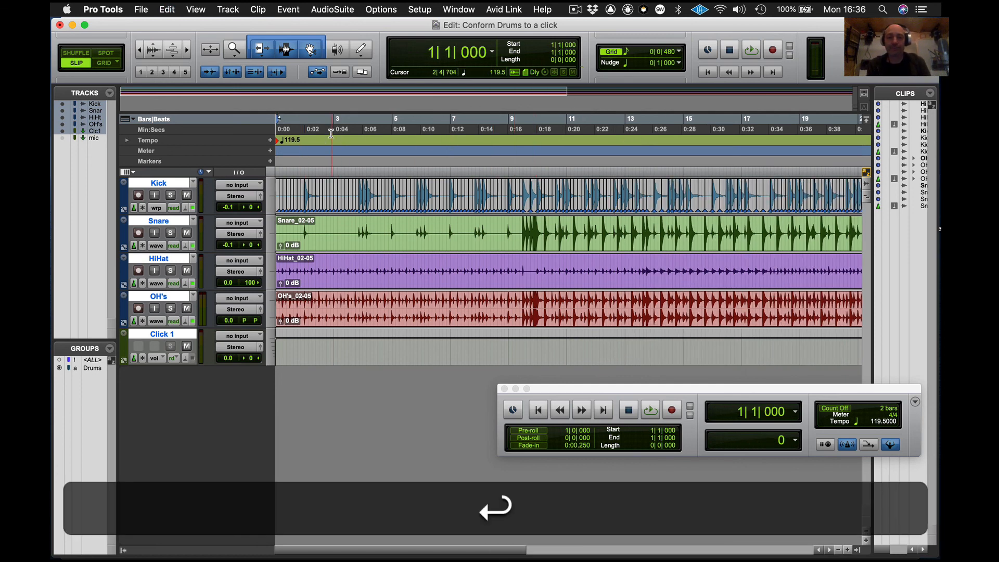
left_click(270, 141)
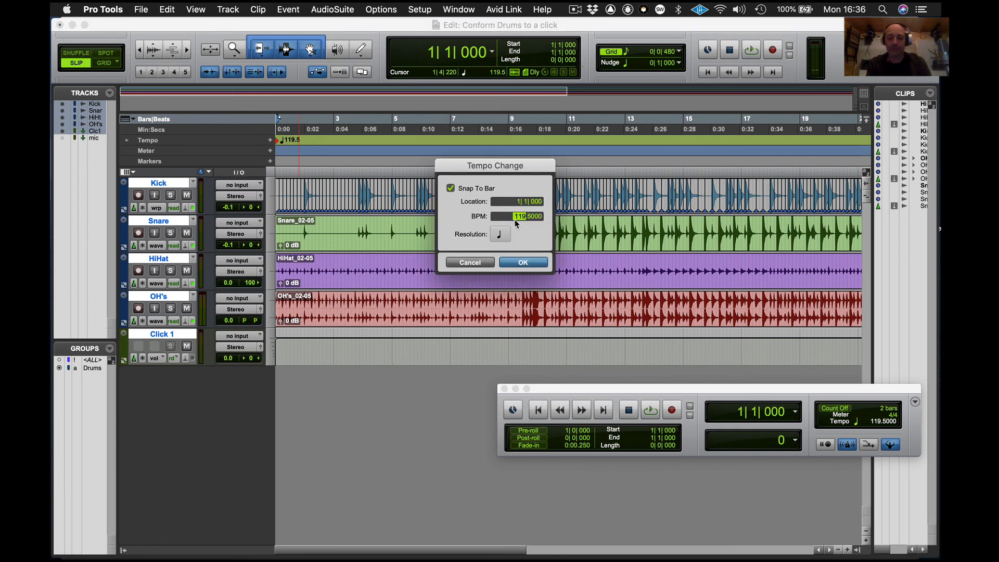
type("90")
key("Return")
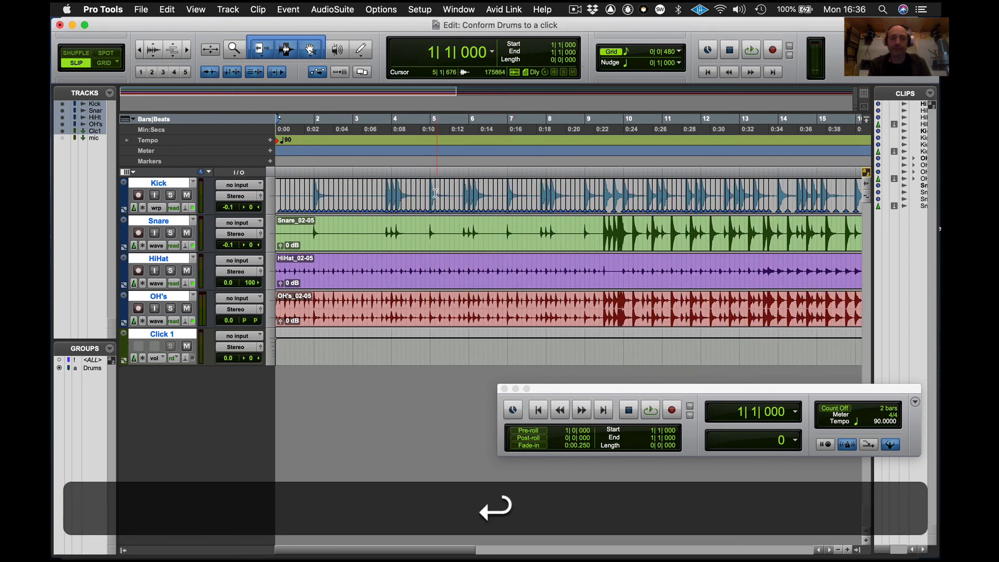
key("space")
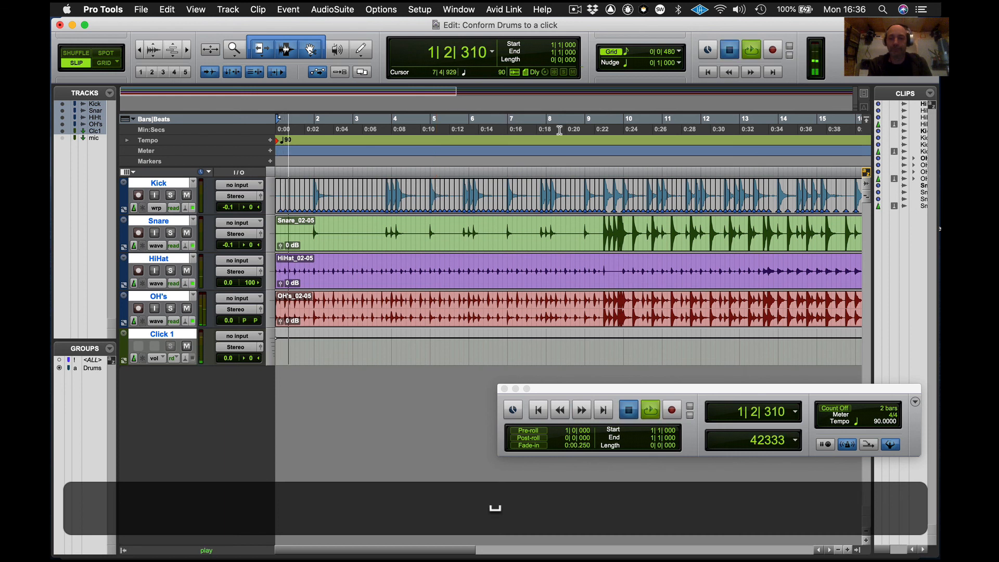
- Play back from around bar 9 at 90 BPM, then undo the starting tempo change
left_click(595, 129)
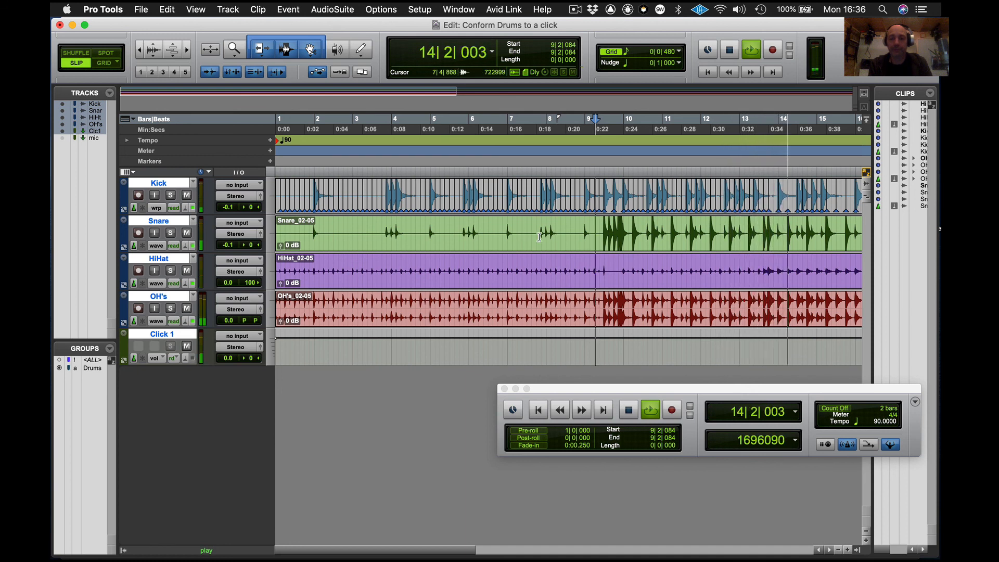
key("super+bracketleft")
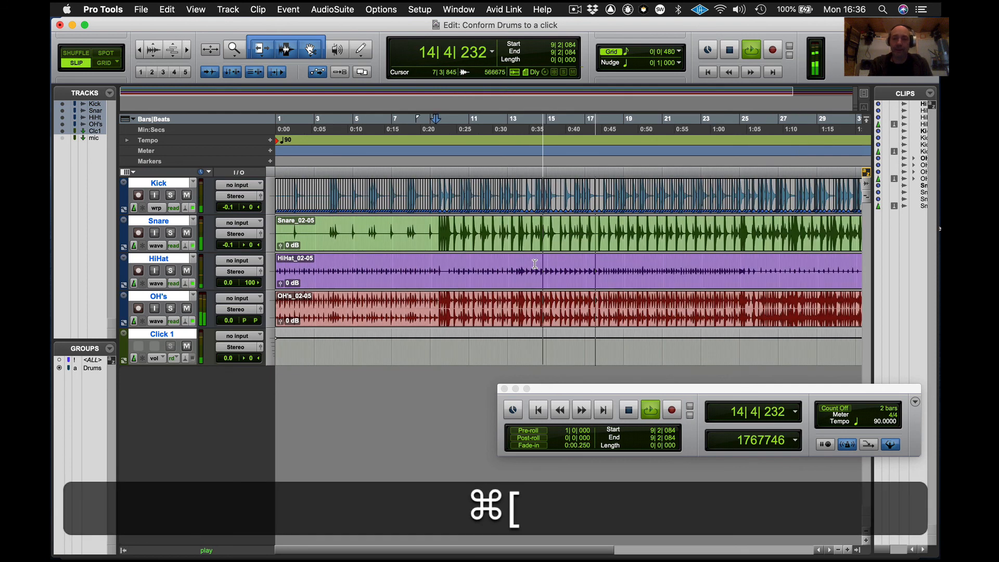
key("super+Return")
key("Return")
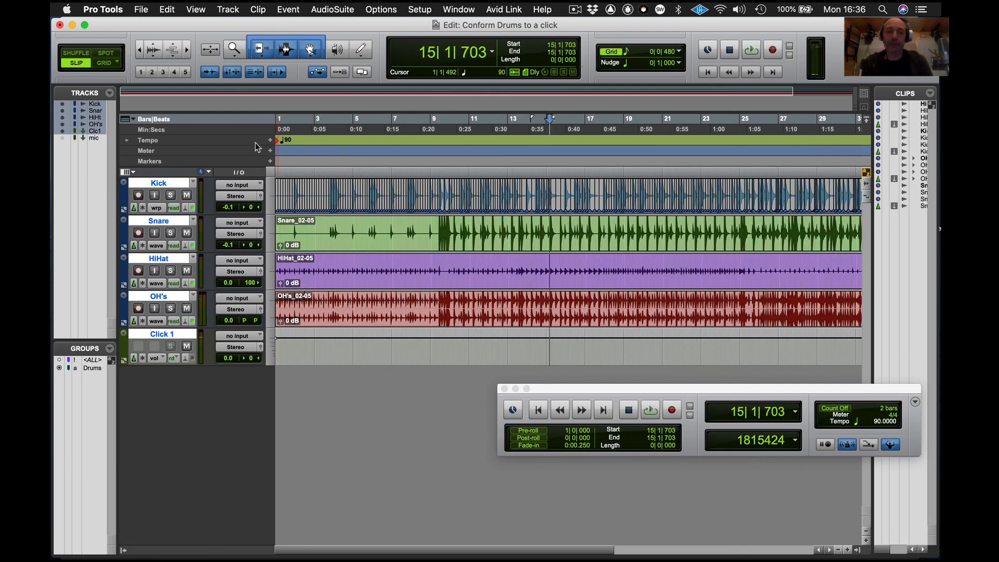
key("super+z")
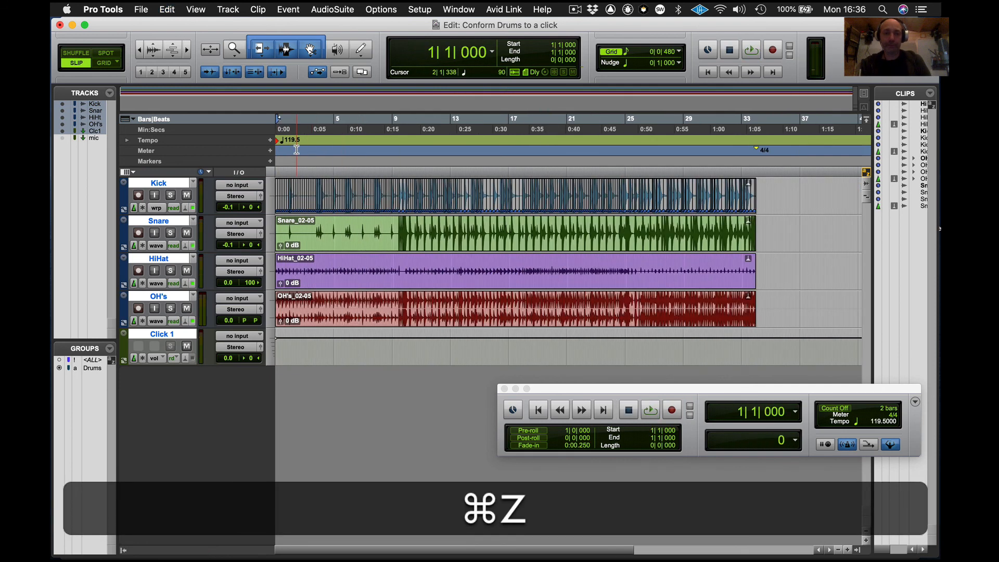
- Play the drums back from around bar 6 at the original tempo
left_click(356, 144)
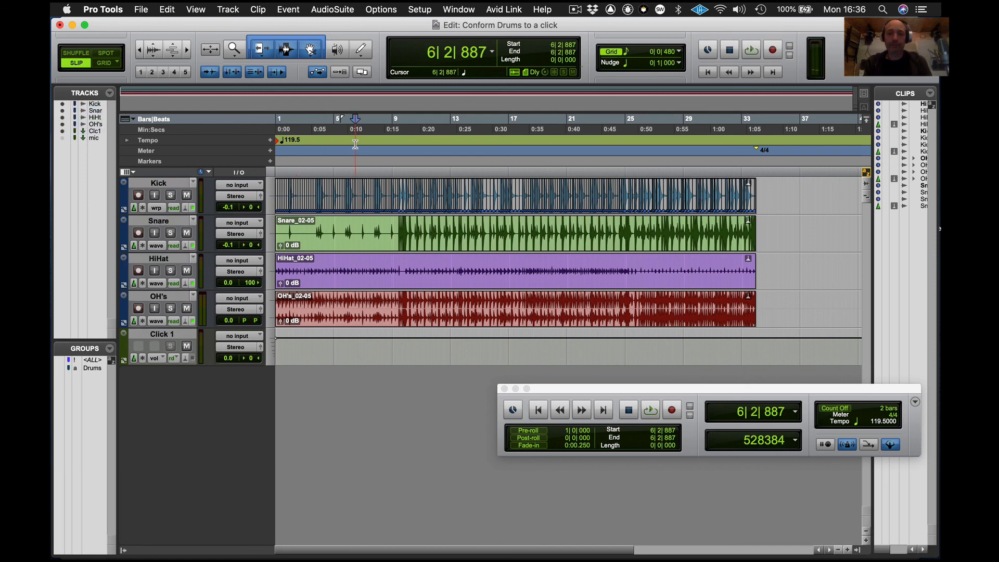
key("space")
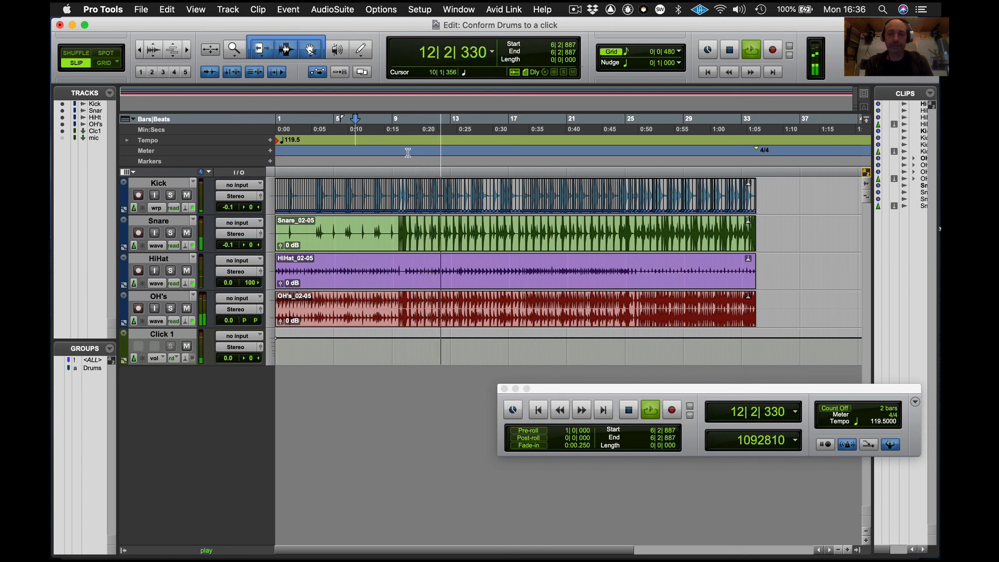
key("space")
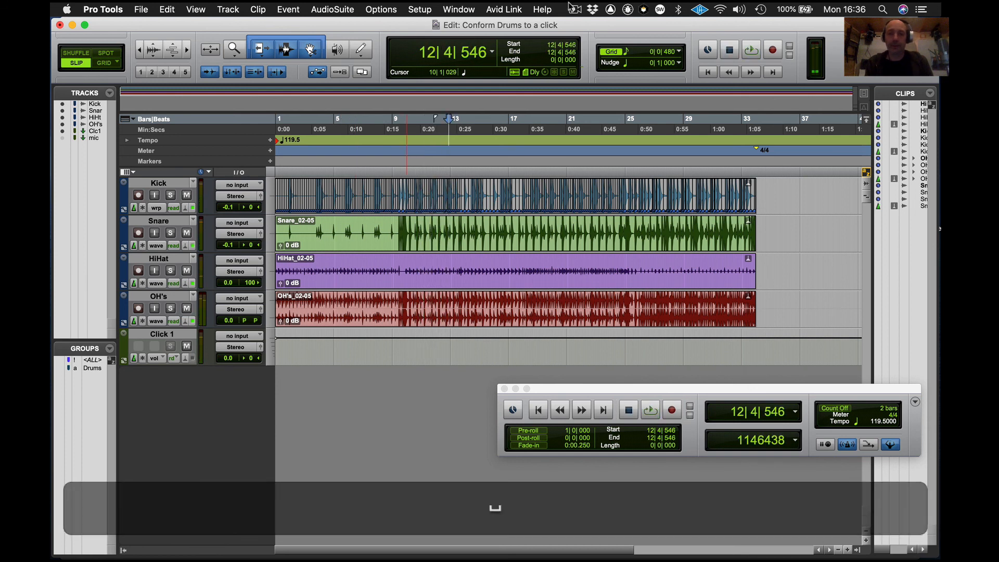
left_click(575, 8)
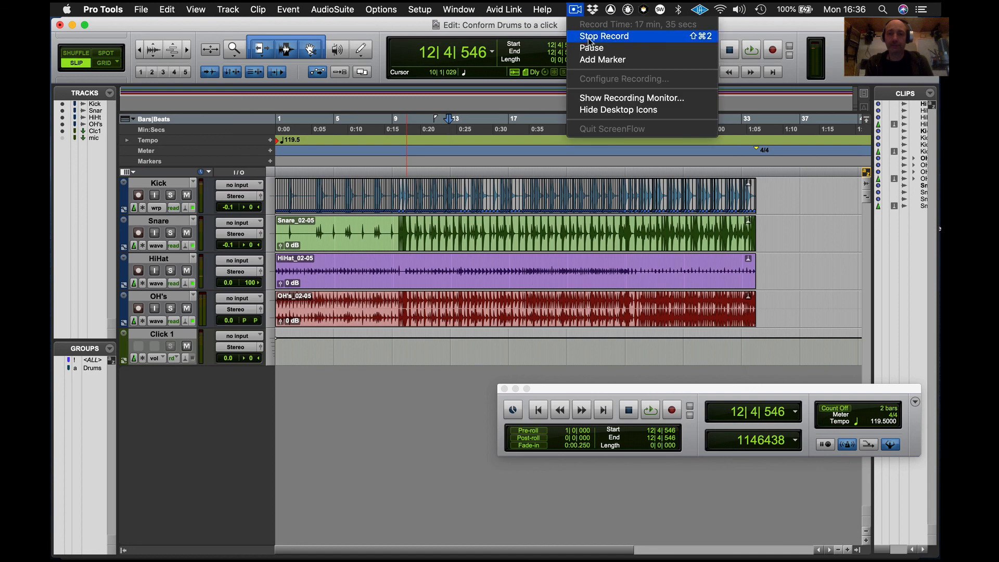